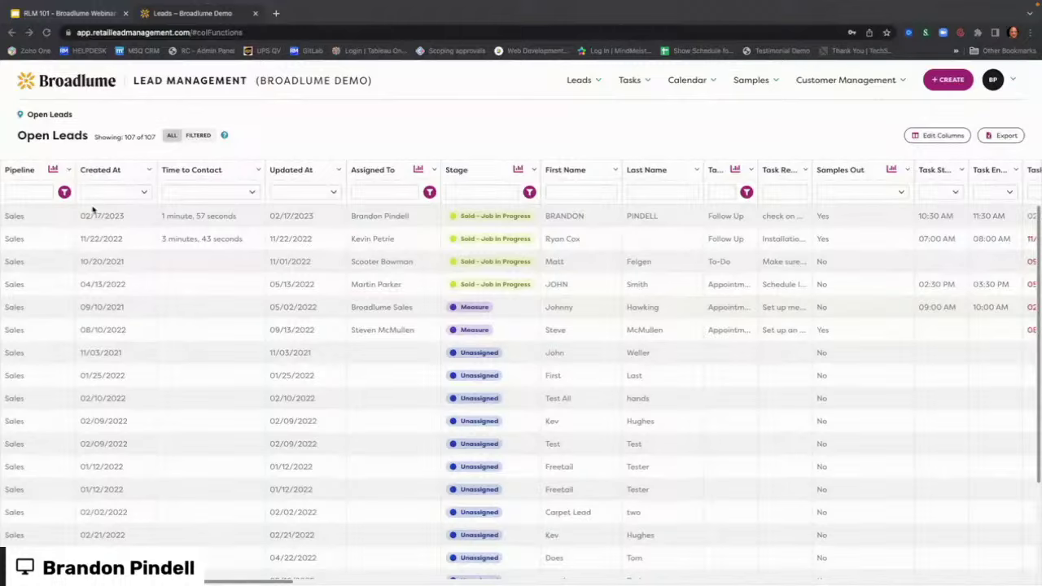
Review the Pipeline column's breakdown chart for the open leads and close it.
scroll(295, 282, right, 3)
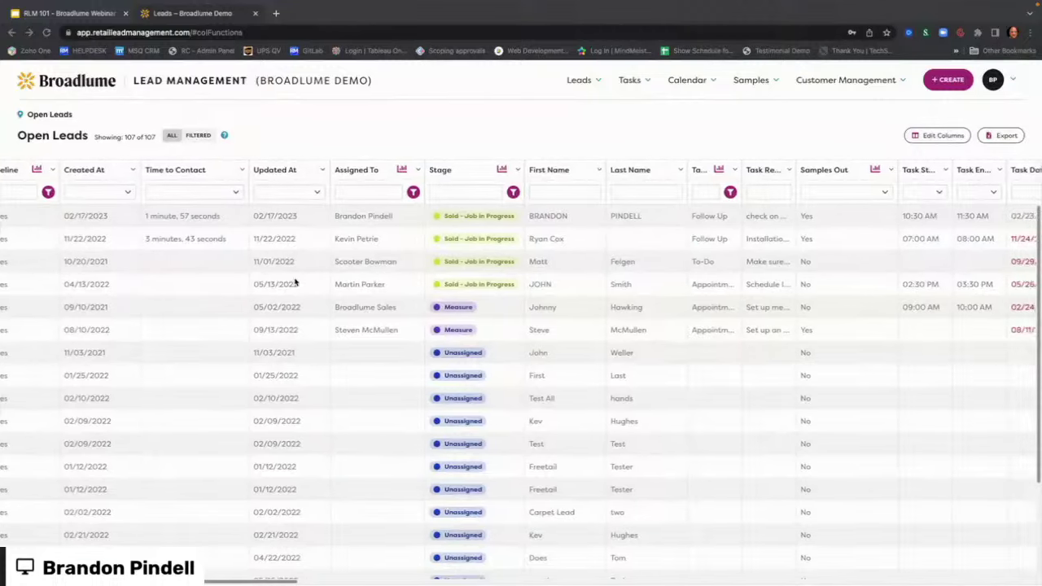
scroll(301, 272, left, 3)
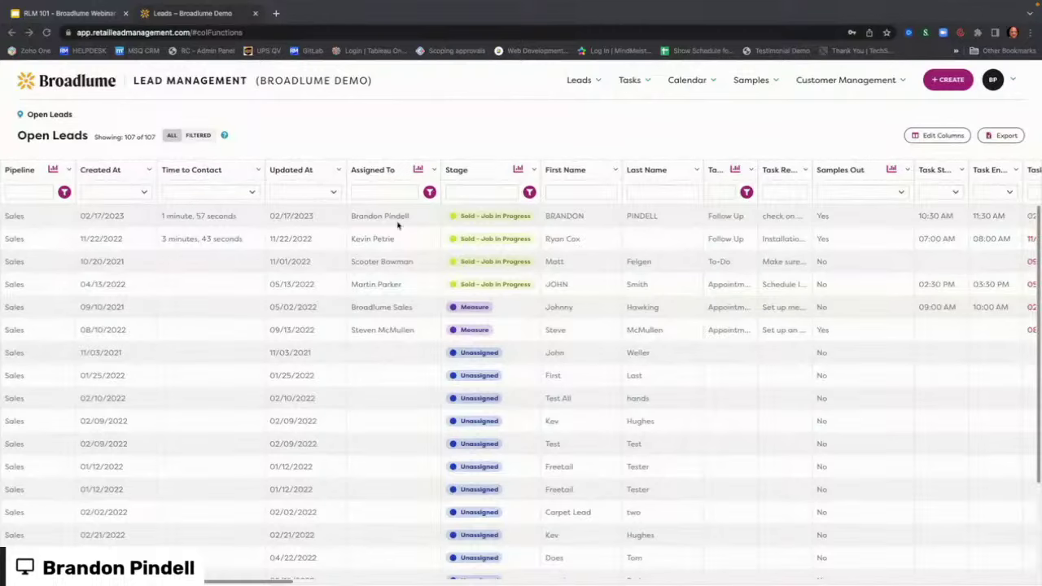
click(53, 170)
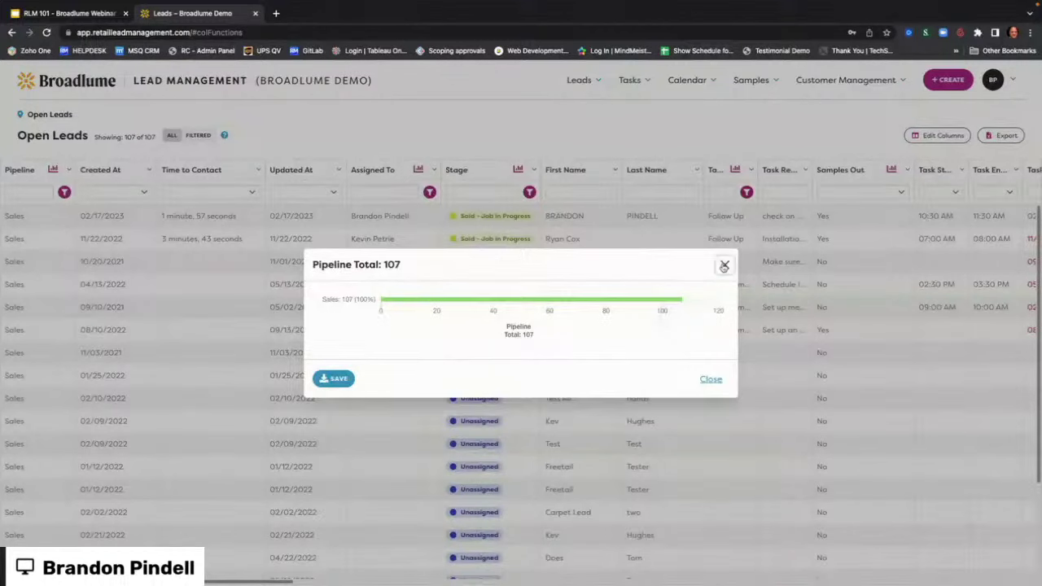
click(725, 264)
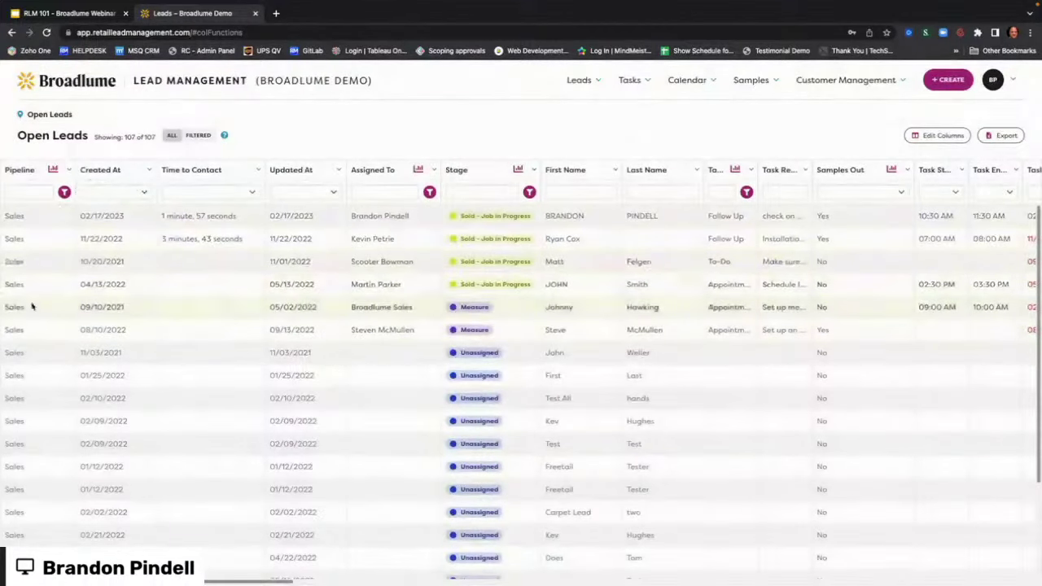
Look over the contact, task and sale columns of the open leads, and review the Stage breakdown chart.
scroll(32, 312, down, 1)
scroll(33, 310, up, 1)
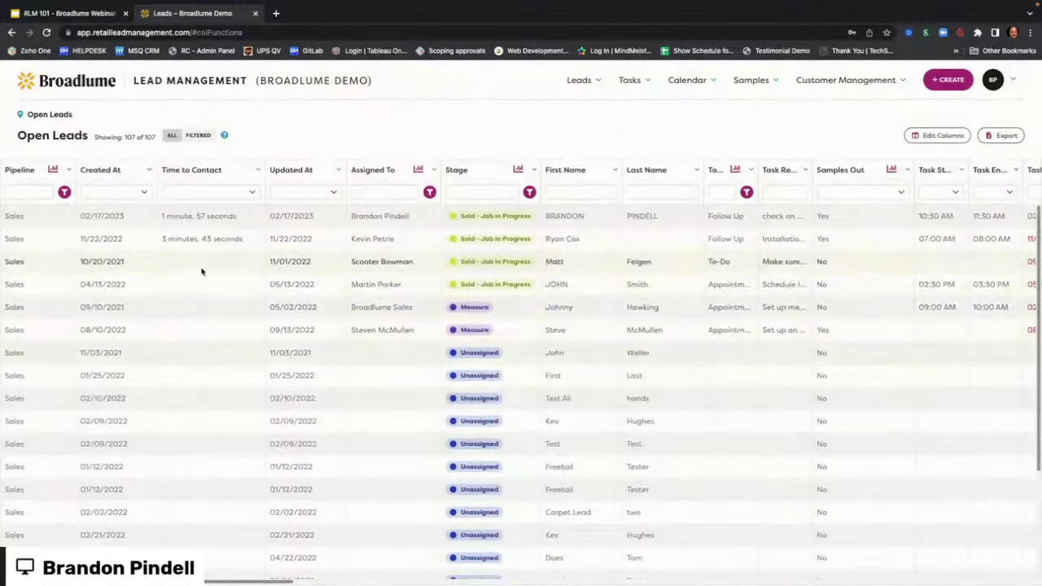
scroll(204, 269, right, 1)
scroll(205, 267, left, 1)
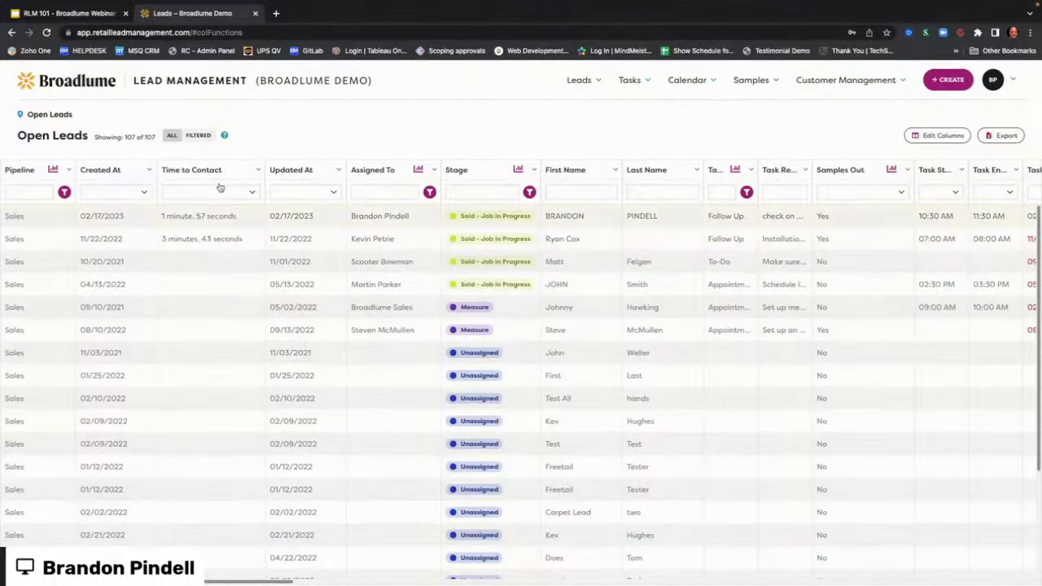
scroll(218, 188, right, 2)
scroll(218, 188, right, 10)
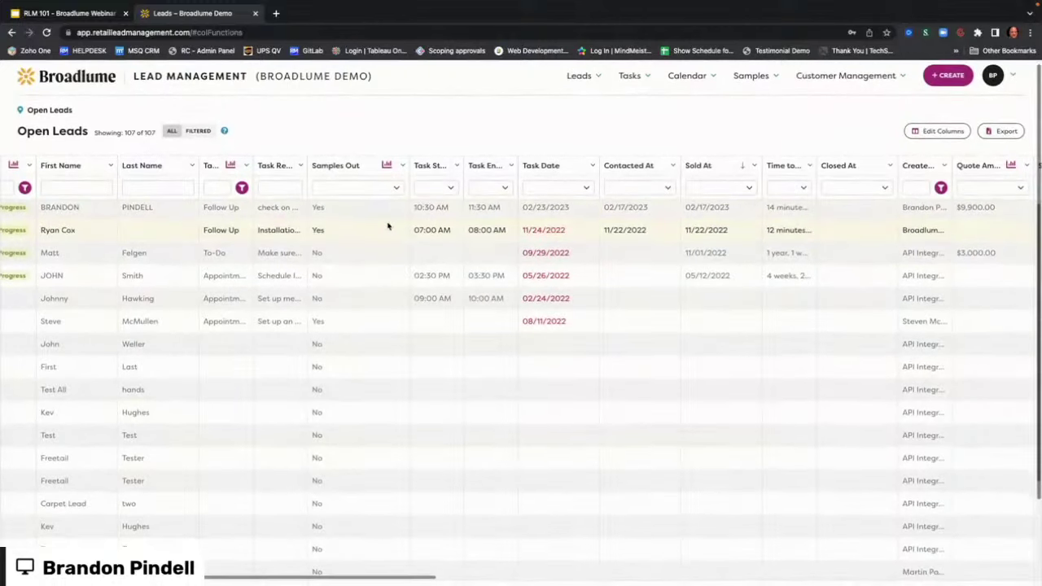
scroll(277, 219, left, 5)
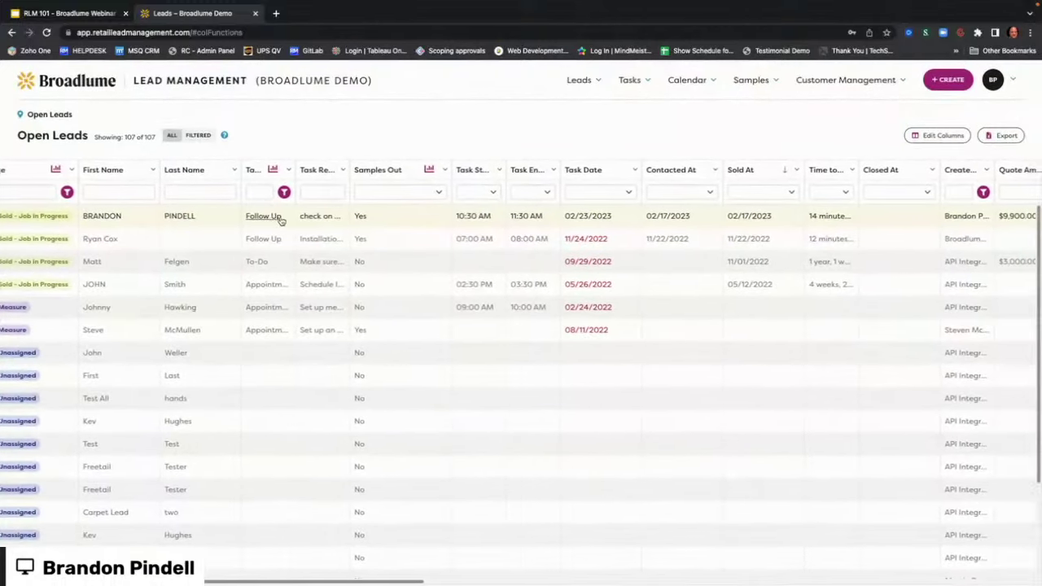
scroll(277, 220, left, 1)
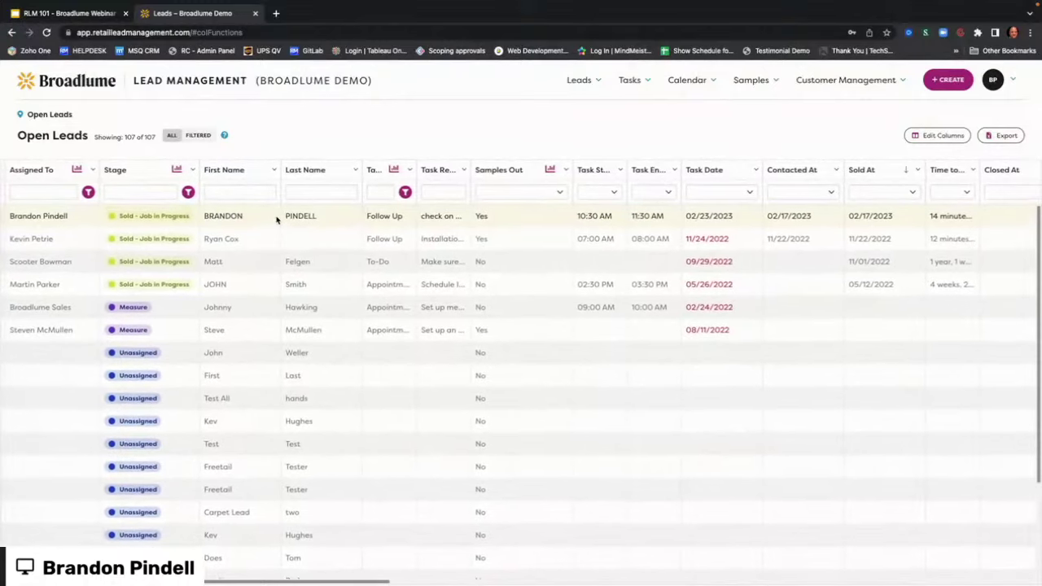
scroll(278, 220, right, 1)
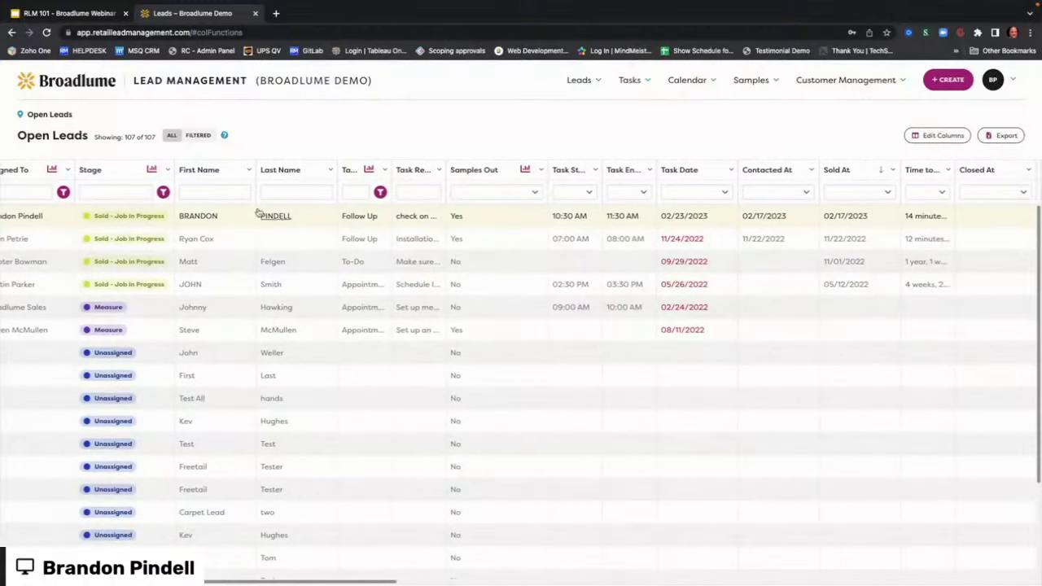
click(150, 171)
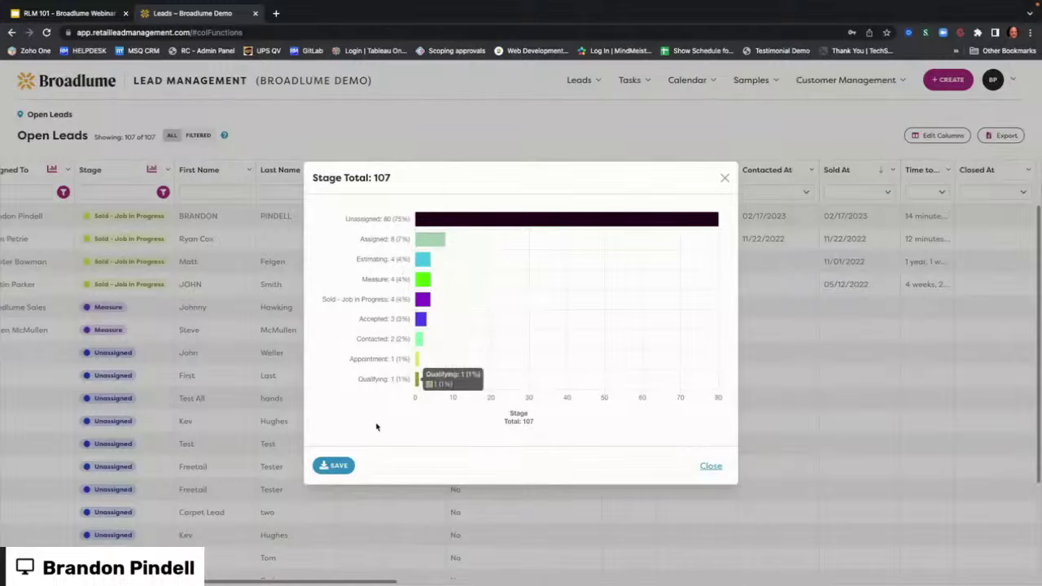
click(711, 468)
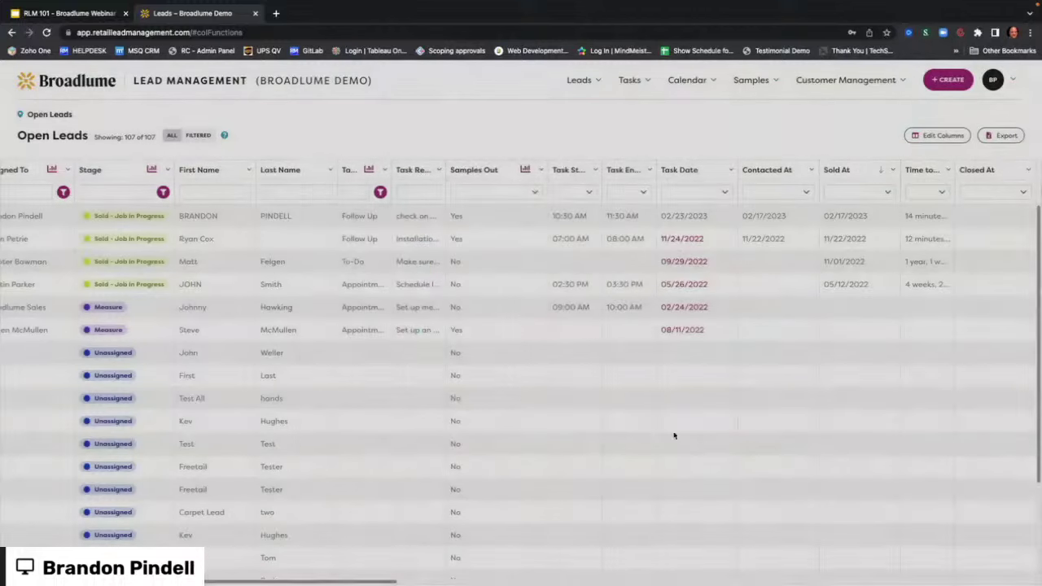
View the Quote Amount and Sale Amount columns and open the Quote Amount filter.
scroll(332, 277, right, 2)
scroll(332, 277, right, 3)
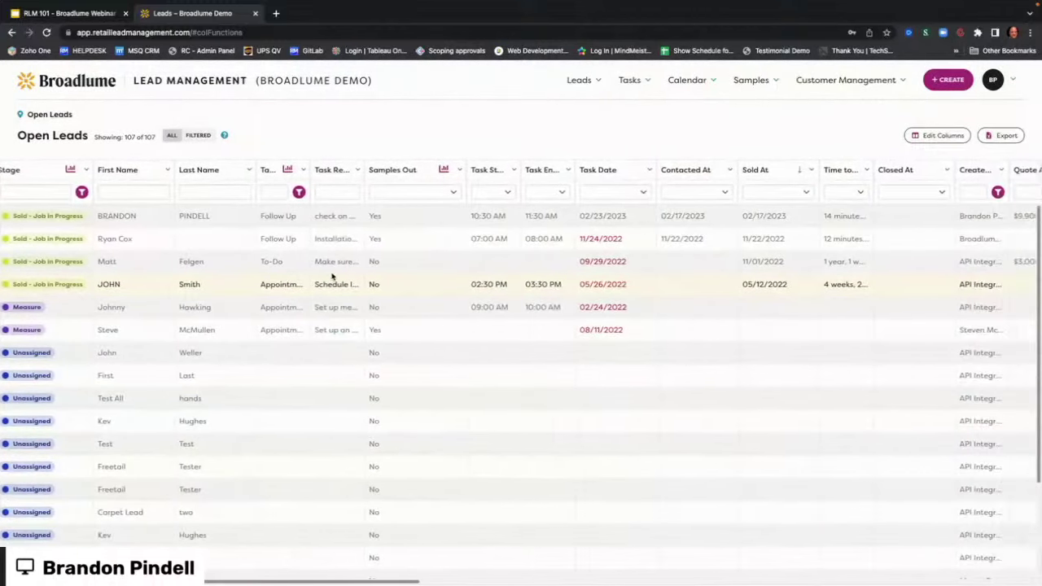
scroll(329, 275, right, 6)
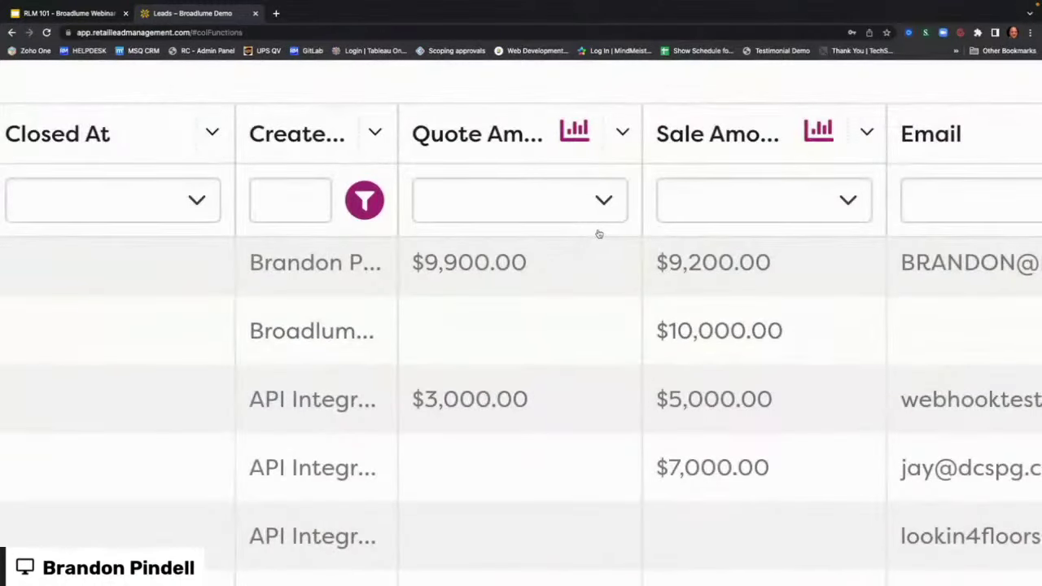
scroll(598, 234, down, 3)
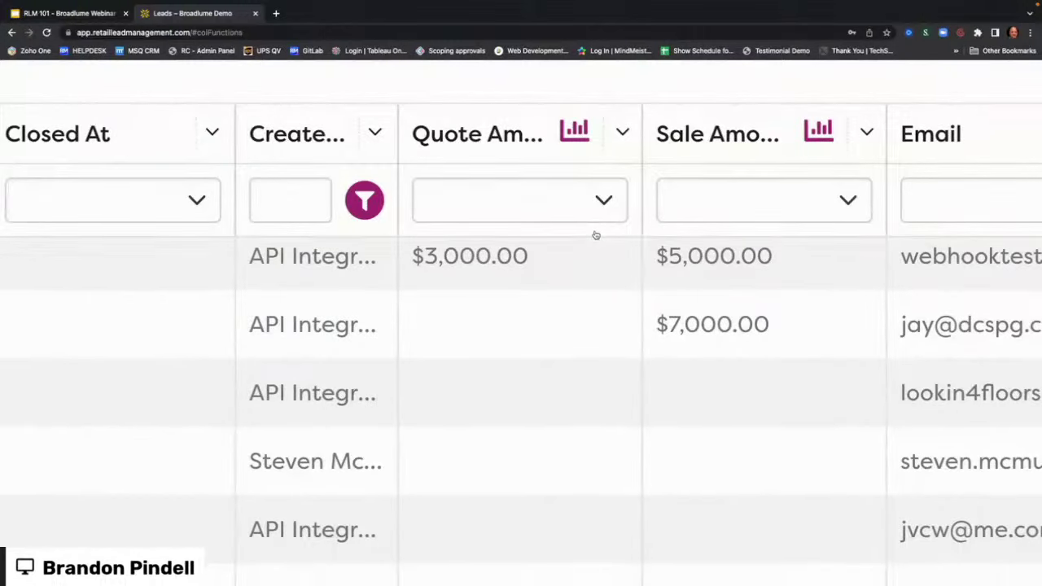
click(594, 216)
click(560, 291)
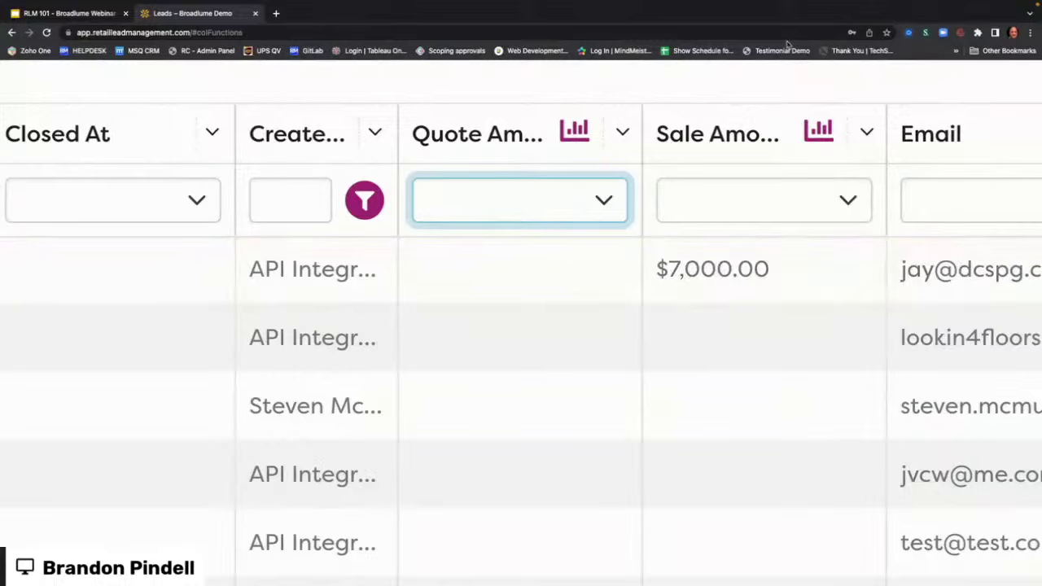
Reduce the browser's page zoom to 33% so more lead columns fit on screen.
click(1030, 33)
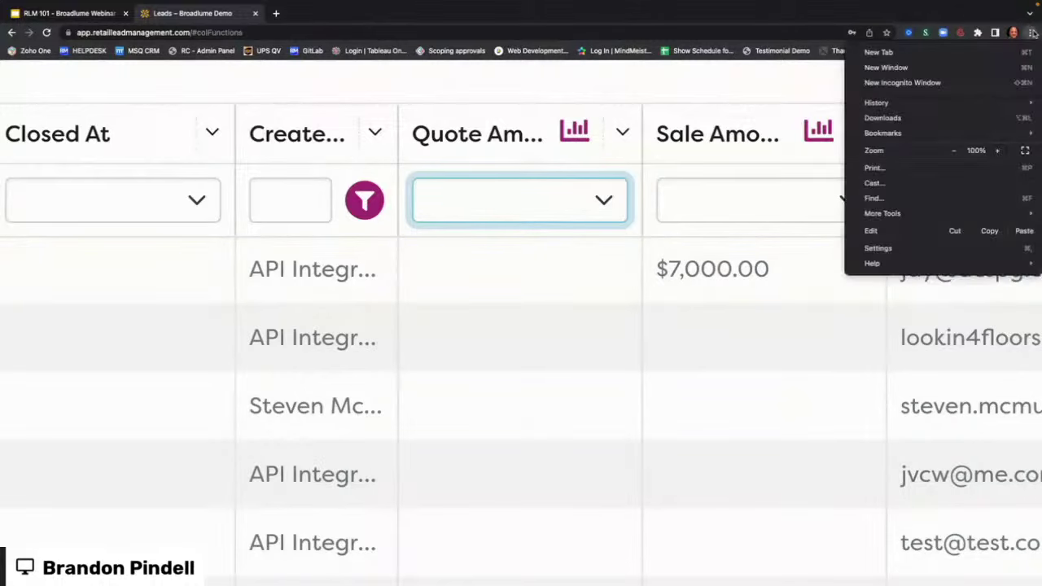
click(954, 151)
click(954, 150)
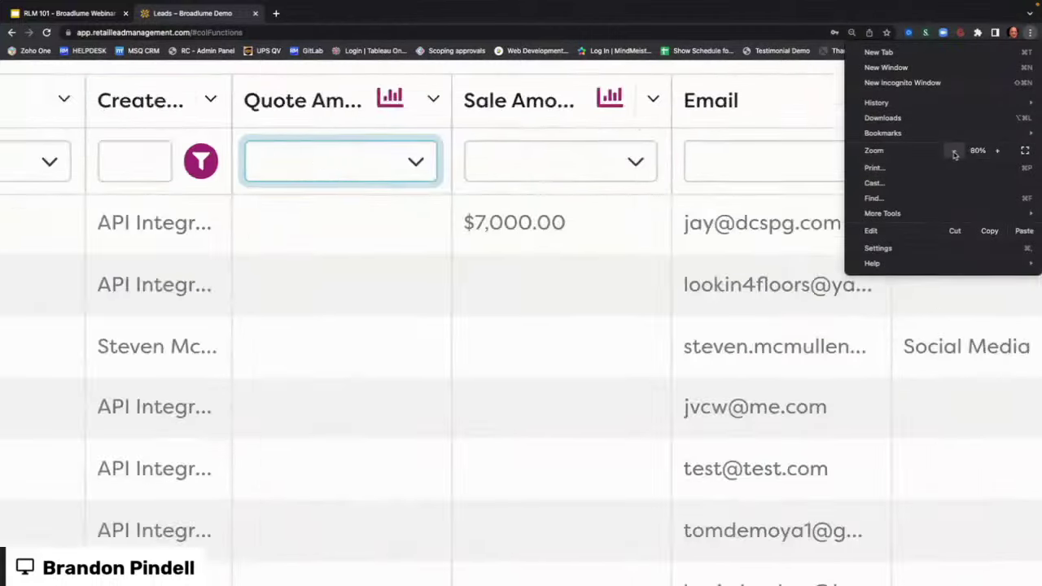
click(954, 151)
click(954, 150)
click(954, 151)
click(954, 150)
click(955, 150)
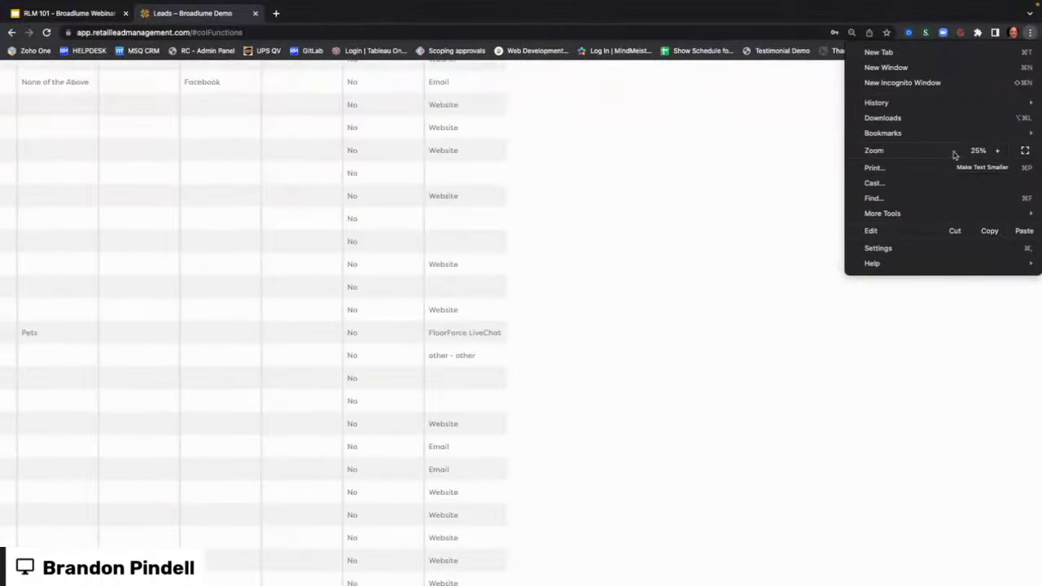
click(998, 150)
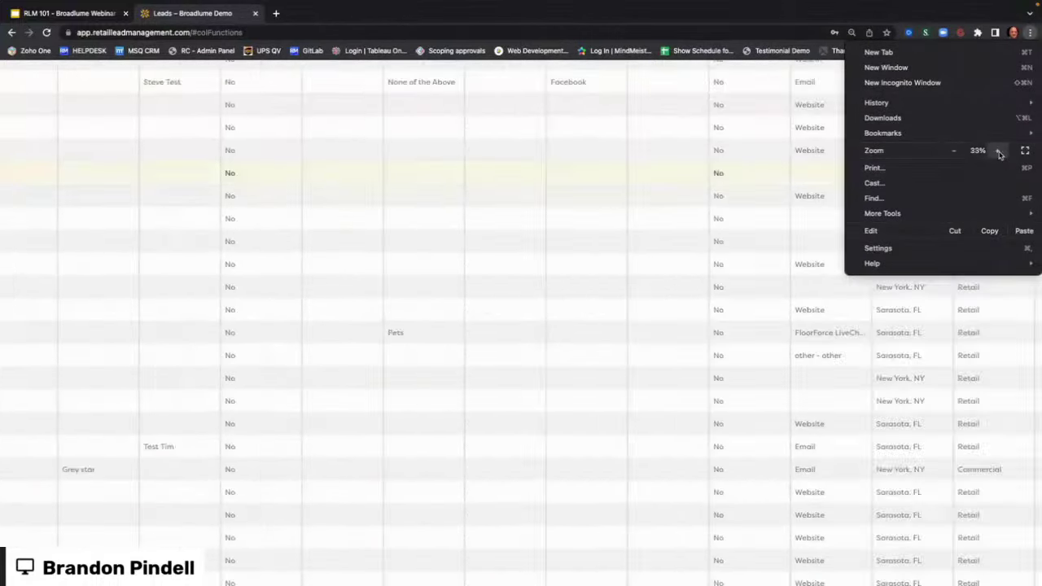
click(522, 219)
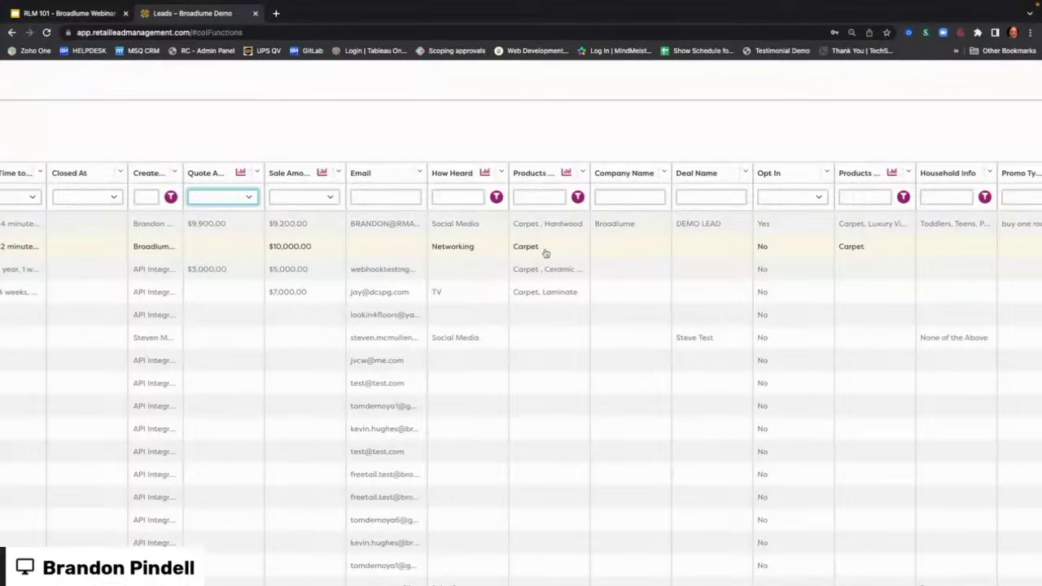
Try to display the How Heard column's breakdown chart, and reload the leads page.
click(481, 173)
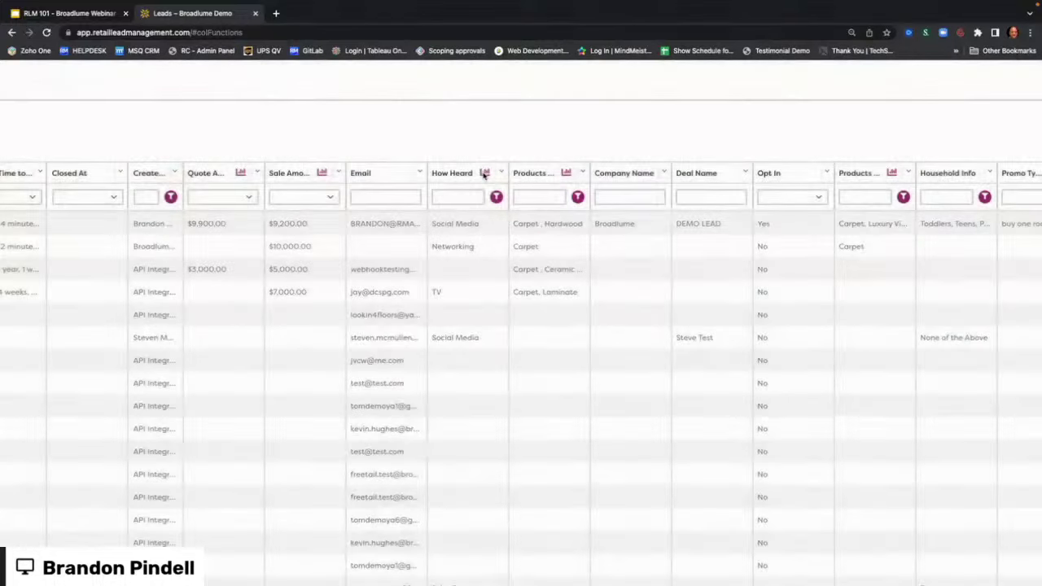
click(54, 14)
click(165, 16)
key(ctrl+r)
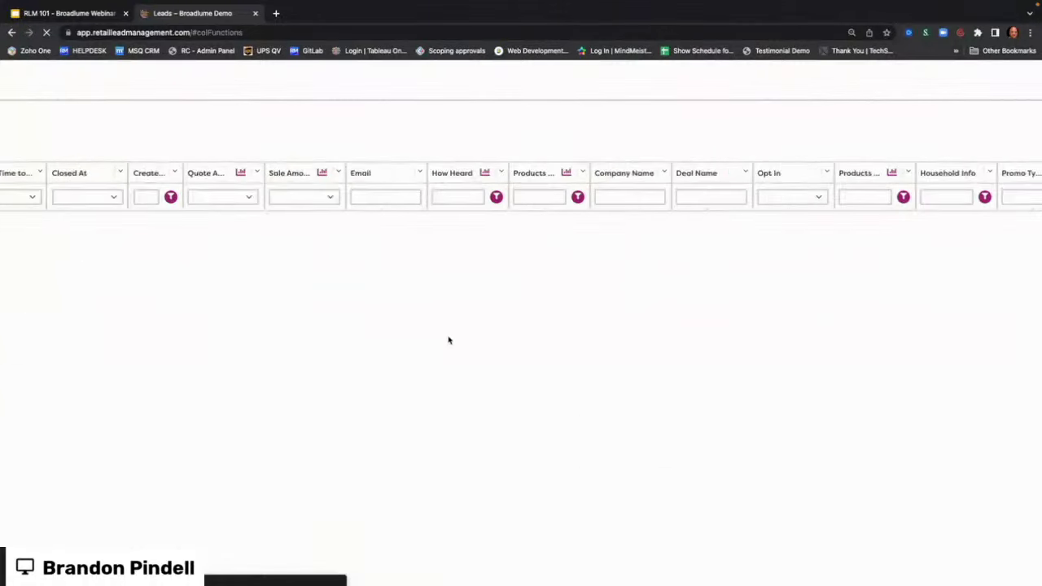
Replace the leads tab with a fresh browser tab and reopen app.retailleadmanagement.com in it.
click(218, 33)
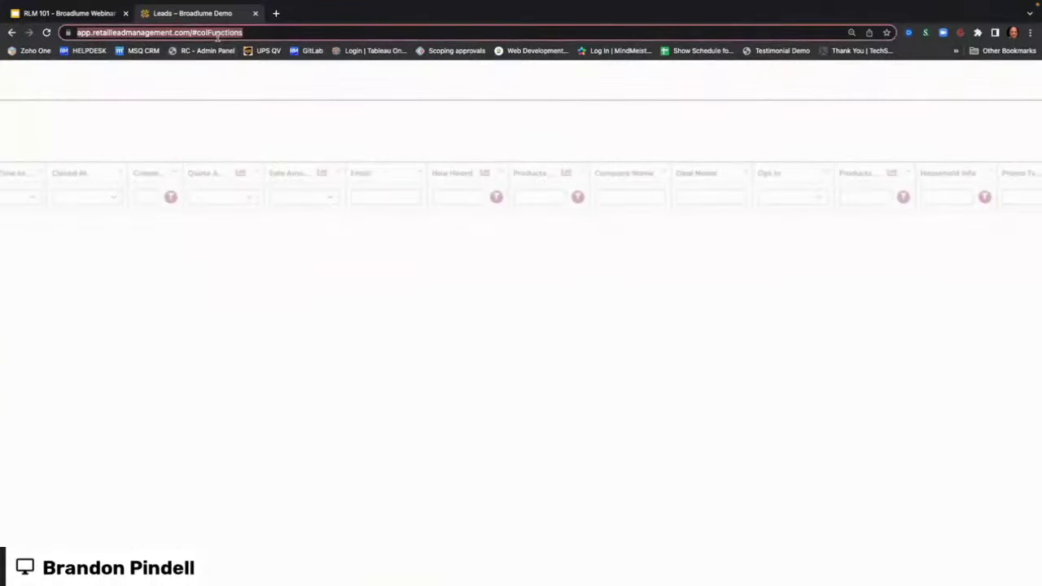
click(278, 13)
click(255, 13)
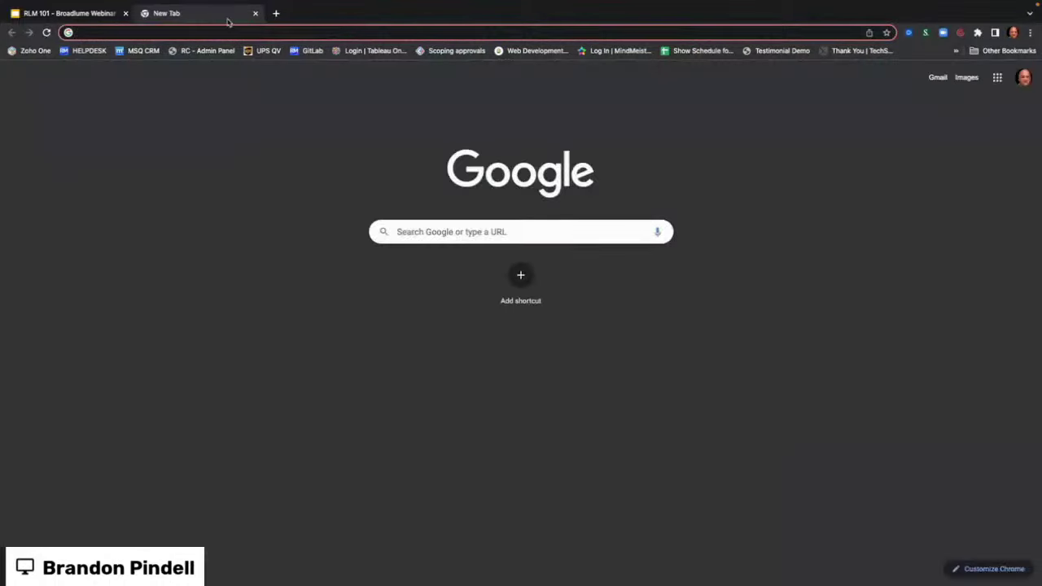
click(190, 33)
text(app)
key(Return)
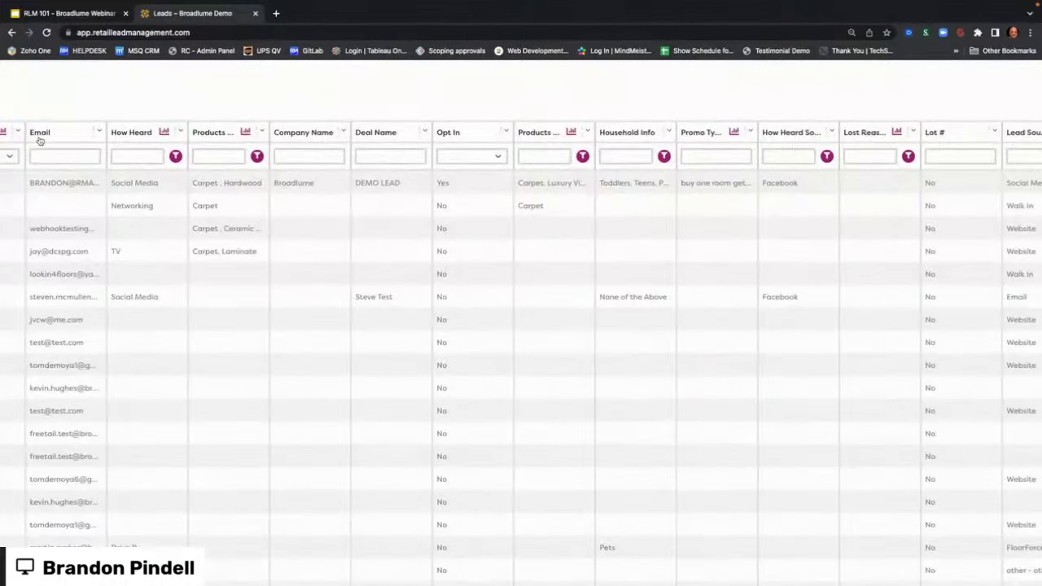
Retry the How Heard breakdown chart in the reopened leads list, and close the browser window.
click(165, 133)
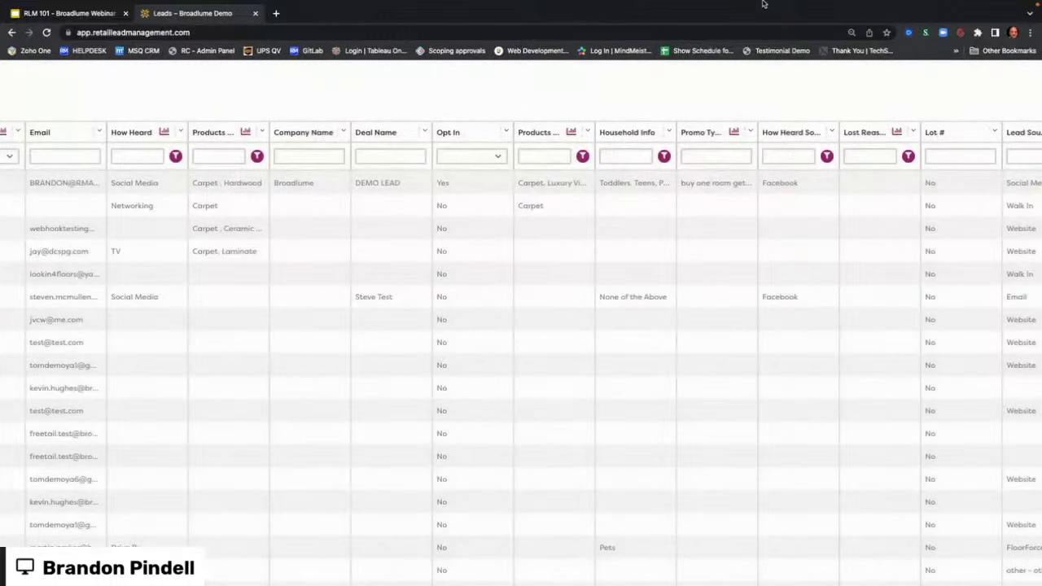
mouse_move(850, 6)
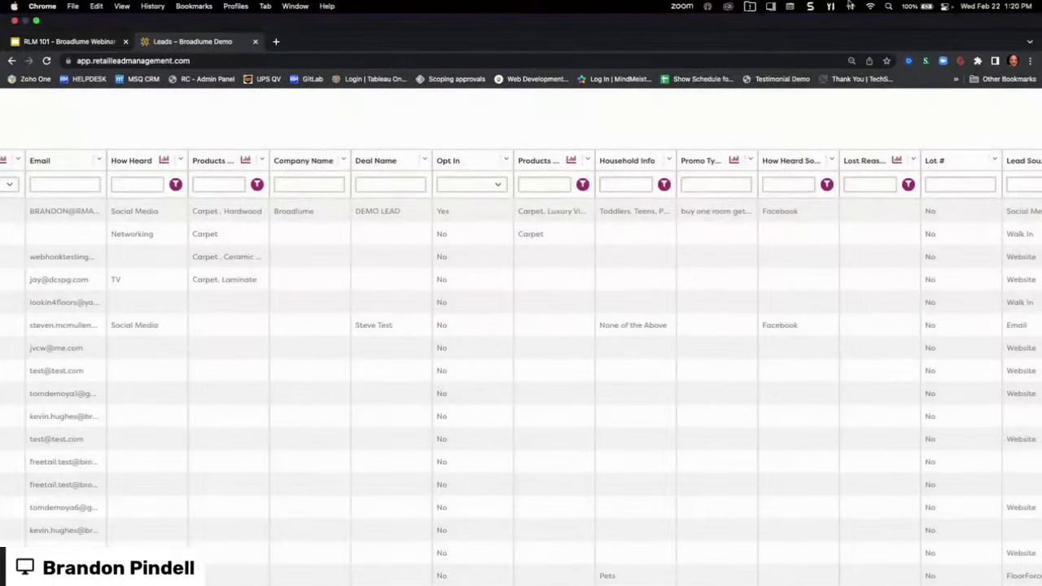
click(15, 22)
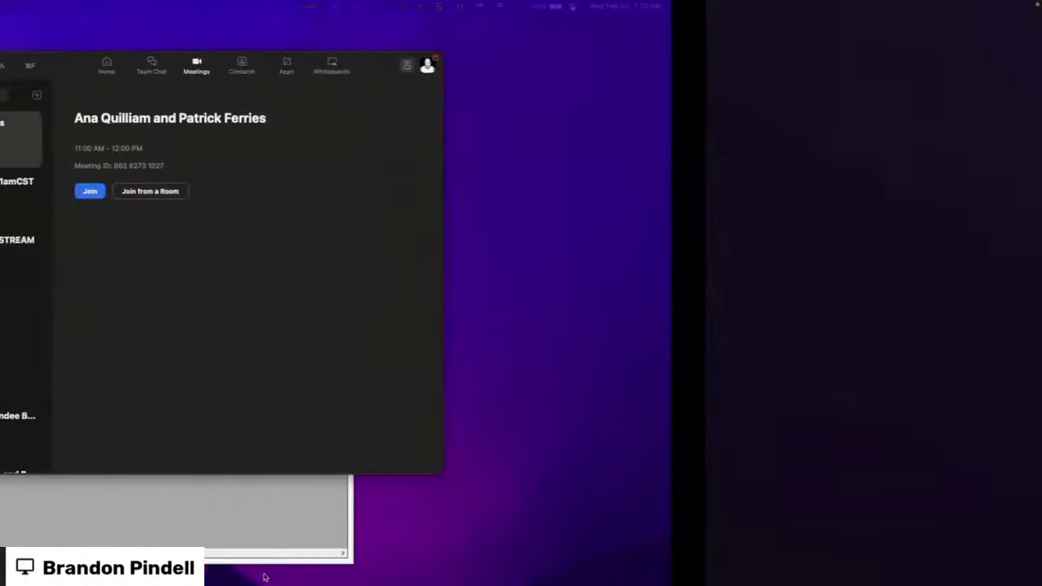
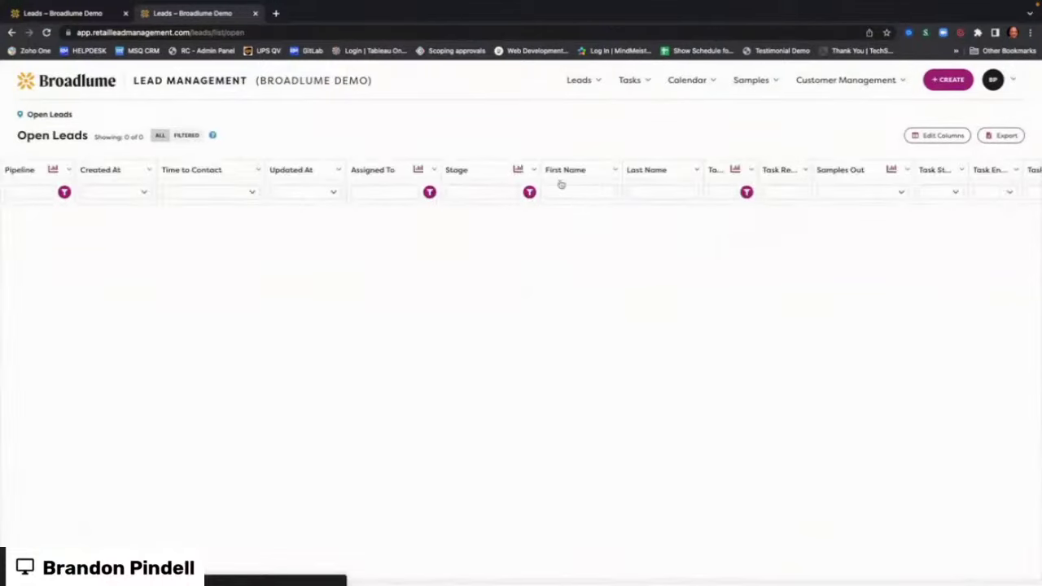
Display and close the Stage breakdown chart, and open the How Heard breakdown chart for the open leads.
click(517, 170)
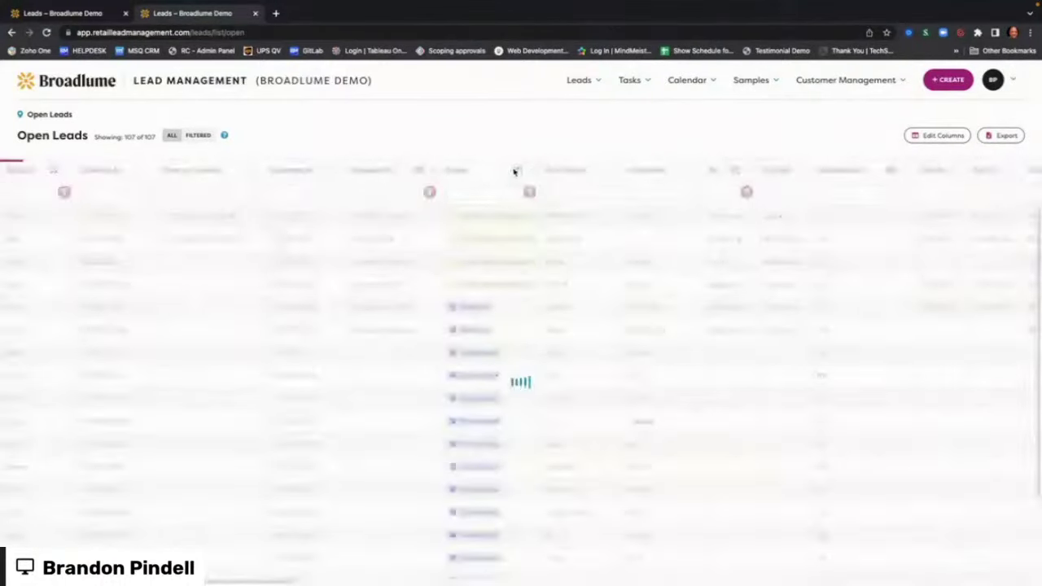
click(724, 180)
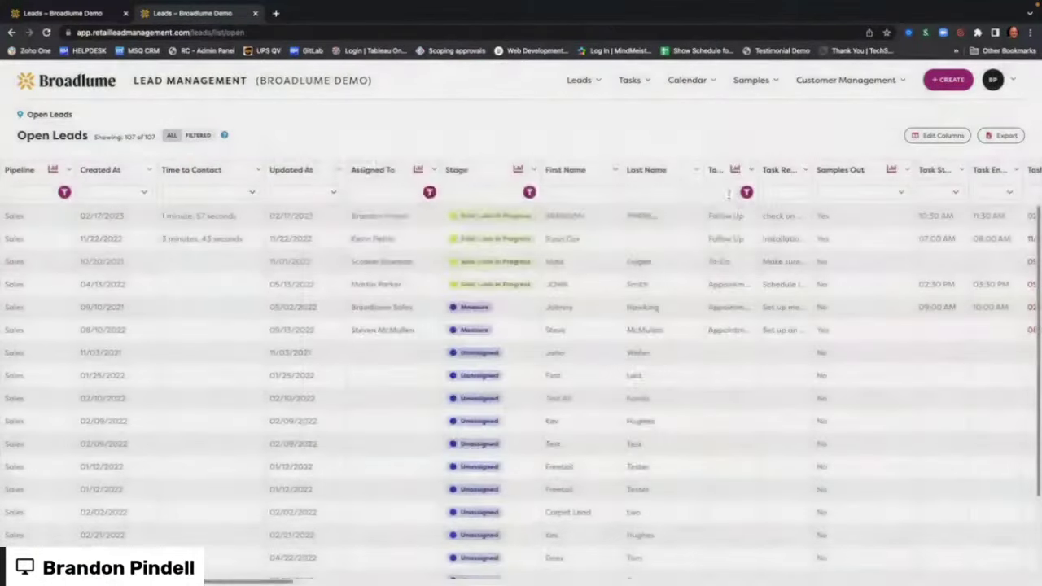
scroll(728, 198, right, 3)
scroll(728, 197, right, 10)
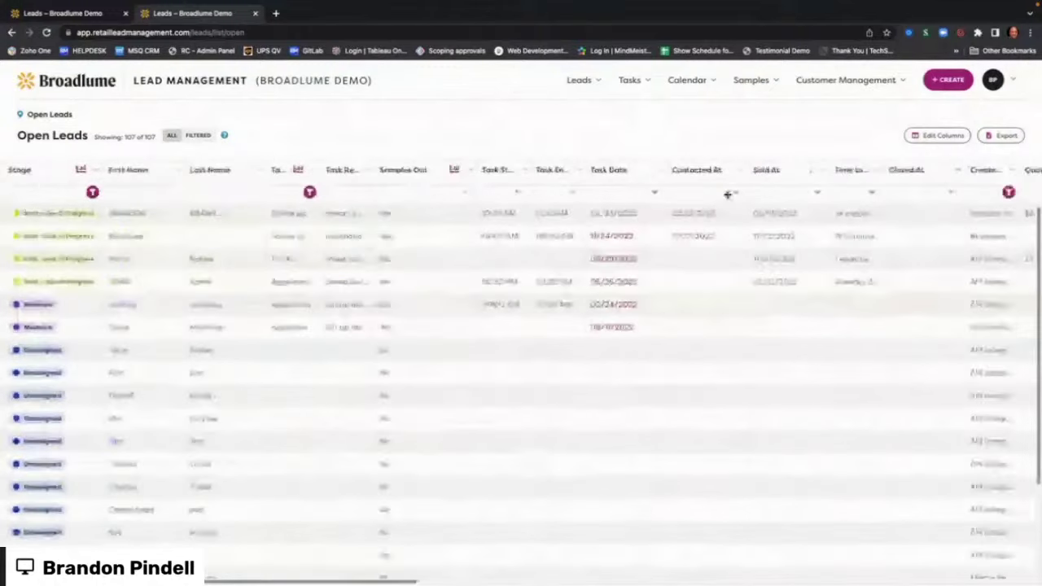
scroll(720, 199, right, 5)
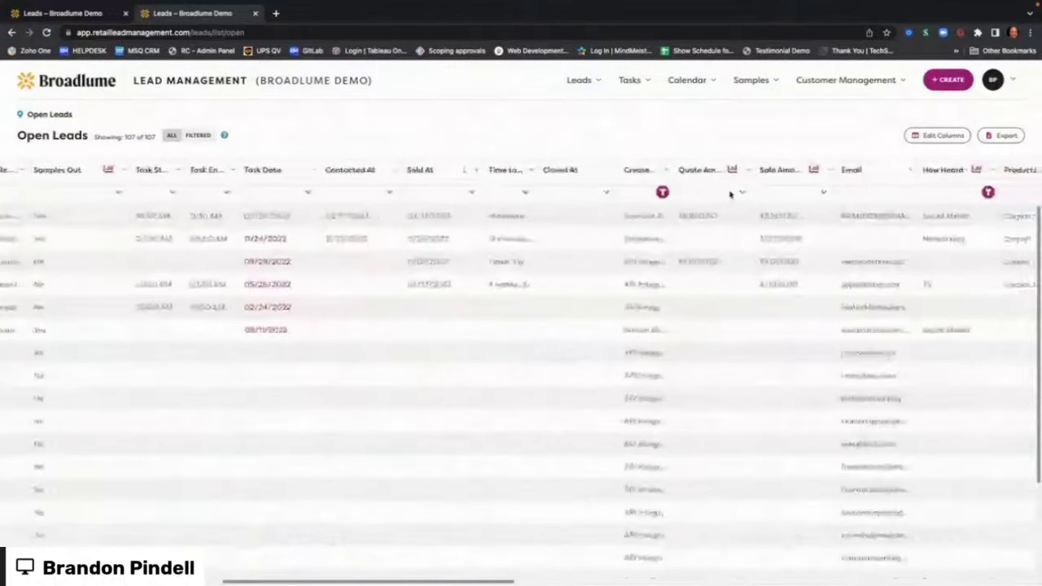
click(721, 170)
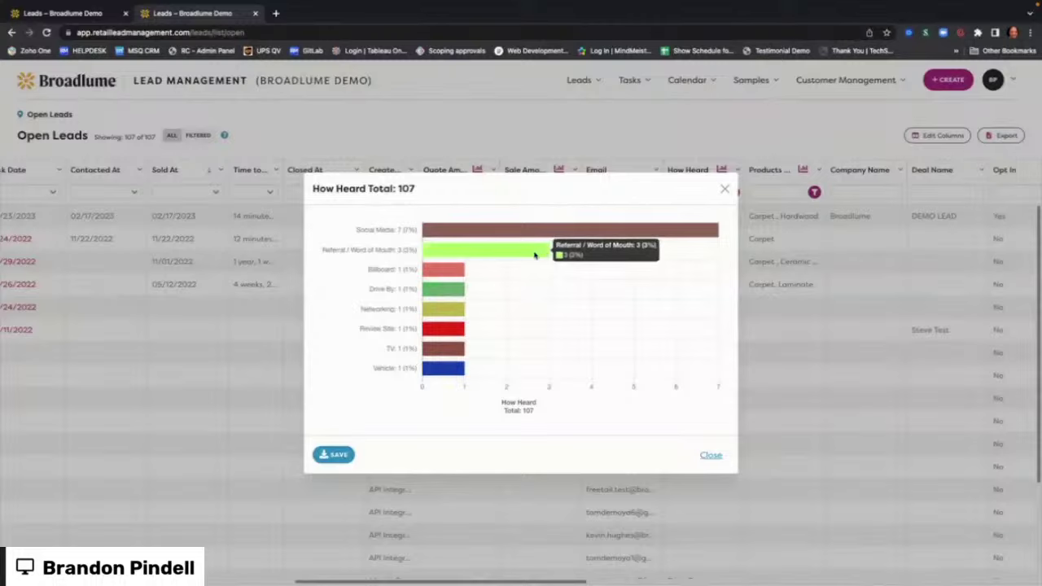
Close the How Heard breakdown chart and return to the open leads list.
key(Escape)
scroll(696, 175, left, 3)
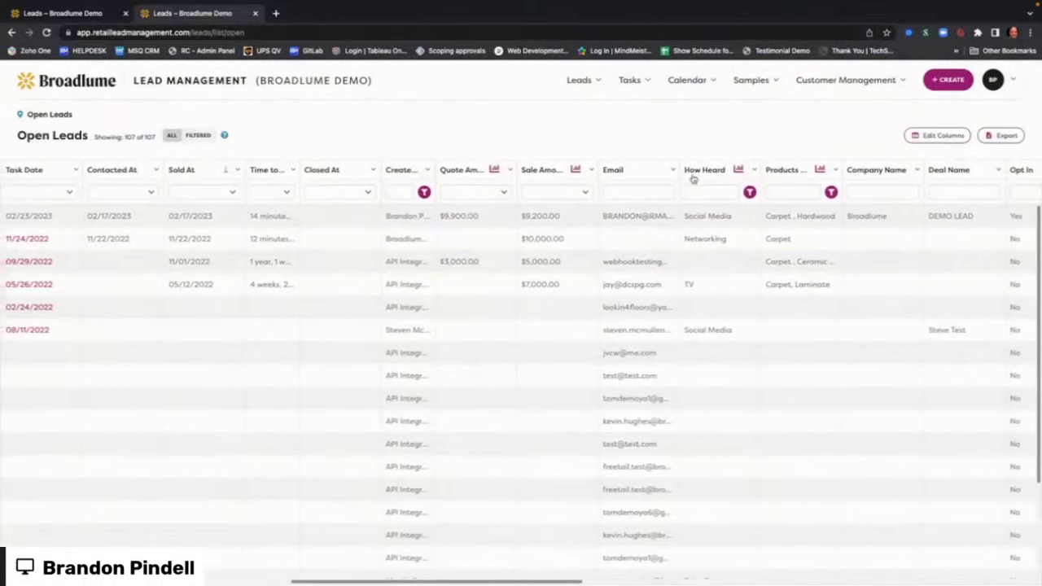
scroll(693, 178, right, 2)
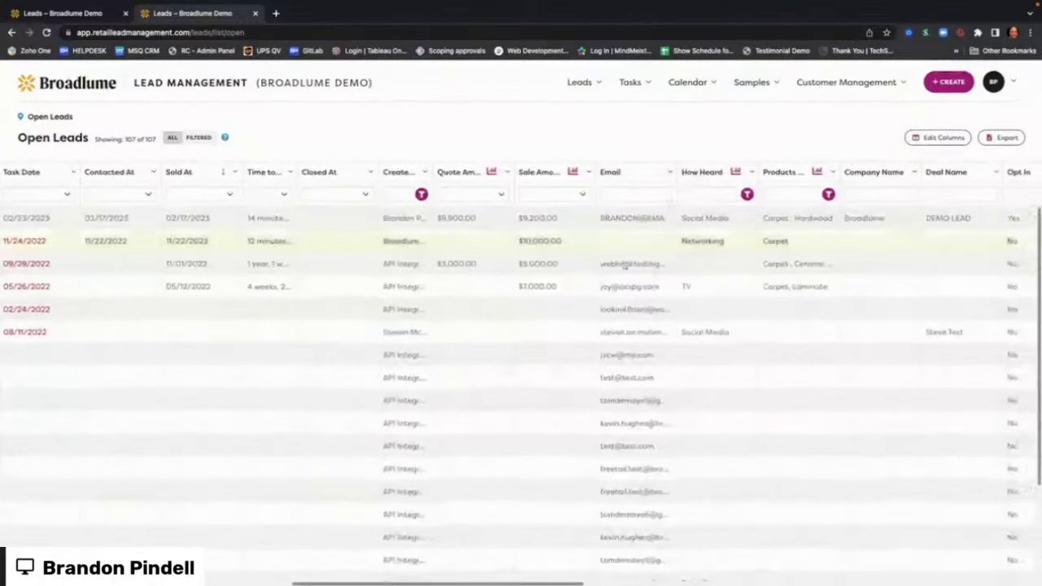
Display and dismiss the options for creating new records, and bring the Pipeline column of the open leads back into view.
click(938, 84)
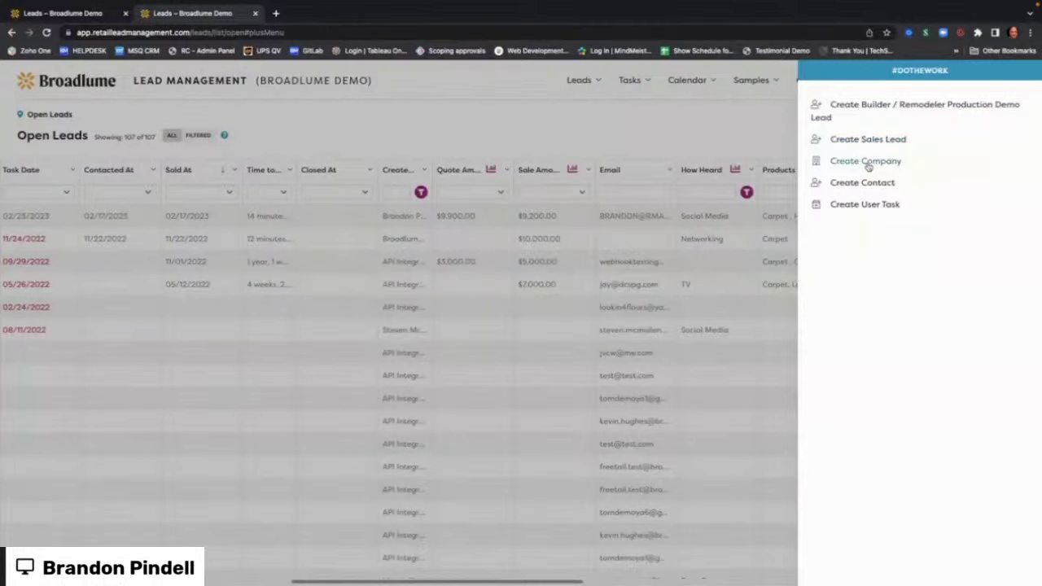
click(741, 142)
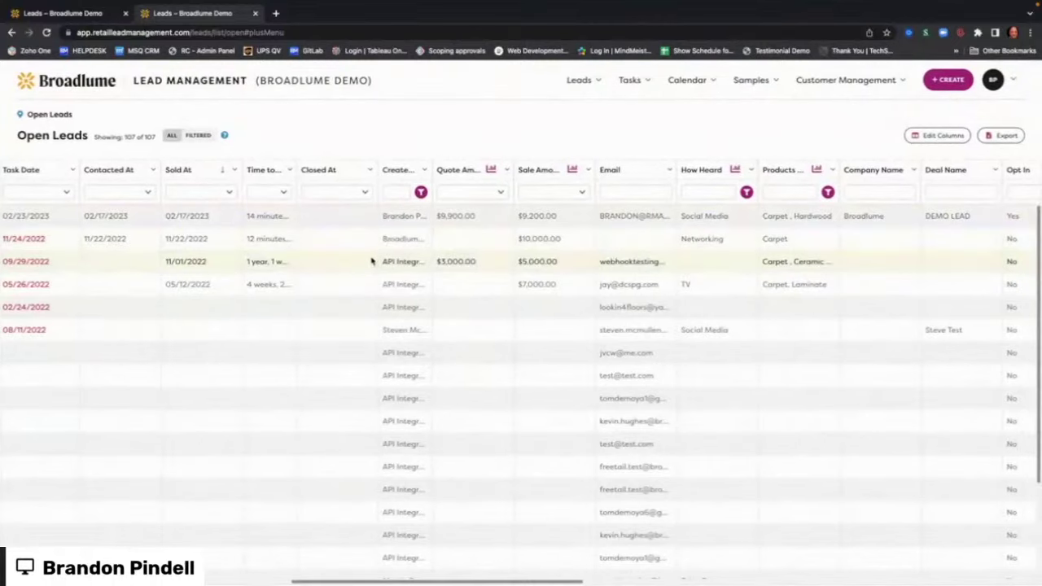
scroll(375, 248, left, 10)
scroll(375, 248, left, 10)
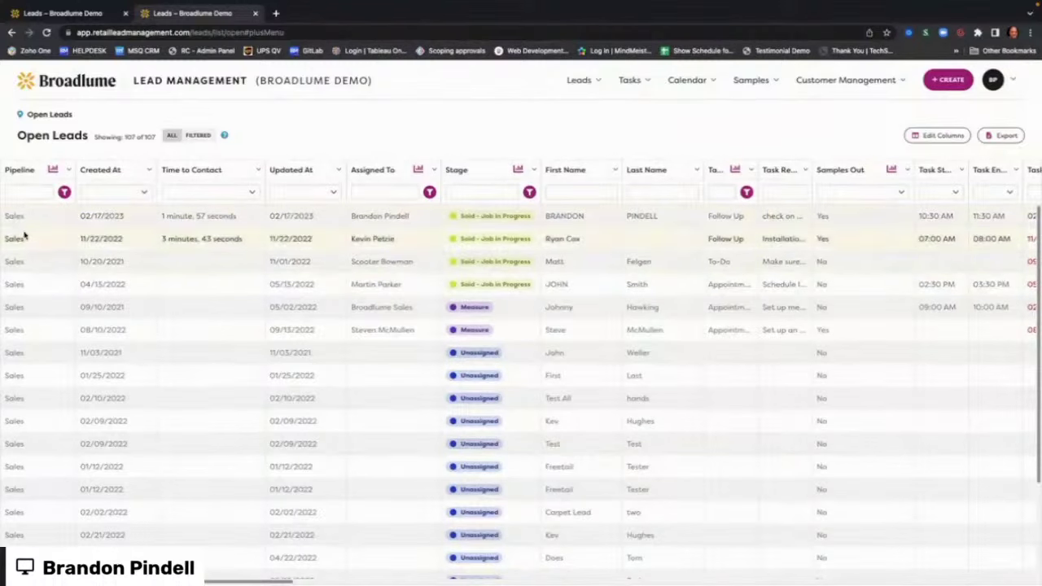
Open the first Measure-stage lead in the list, start a stage change, and mark its current task as completed.
click(18, 308)
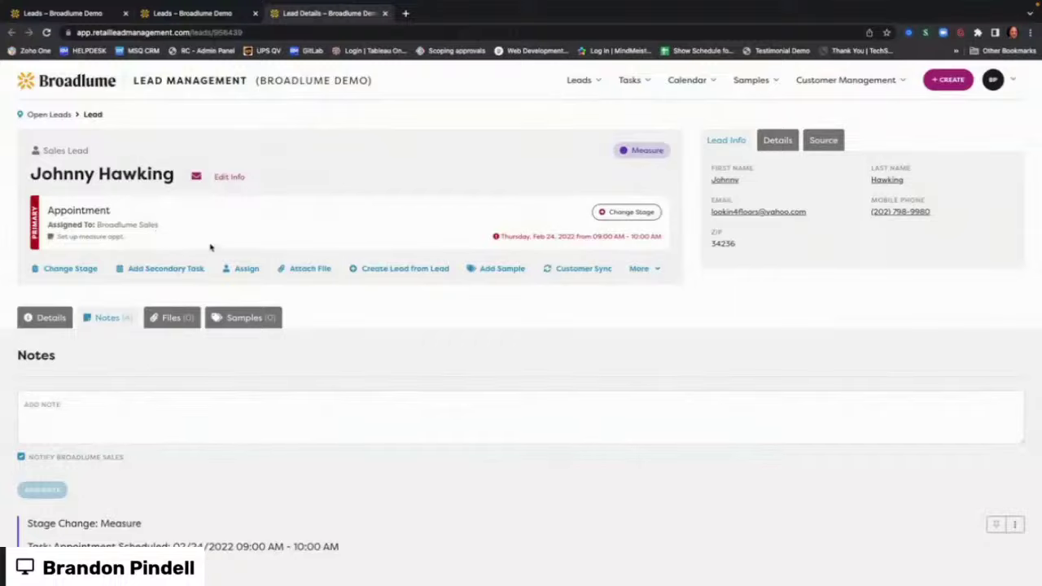
scroll(220, 246, down, 1)
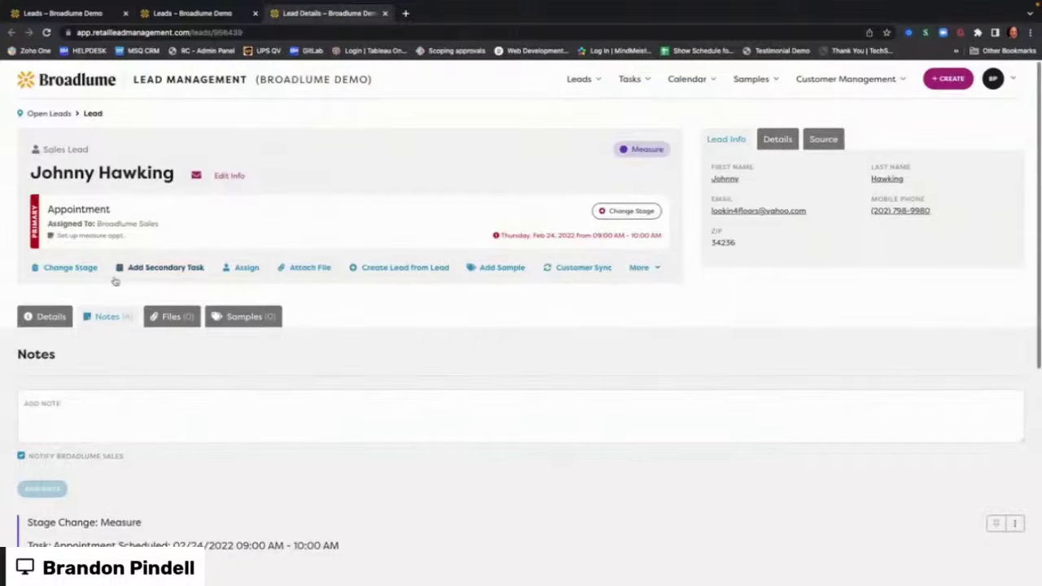
click(626, 213)
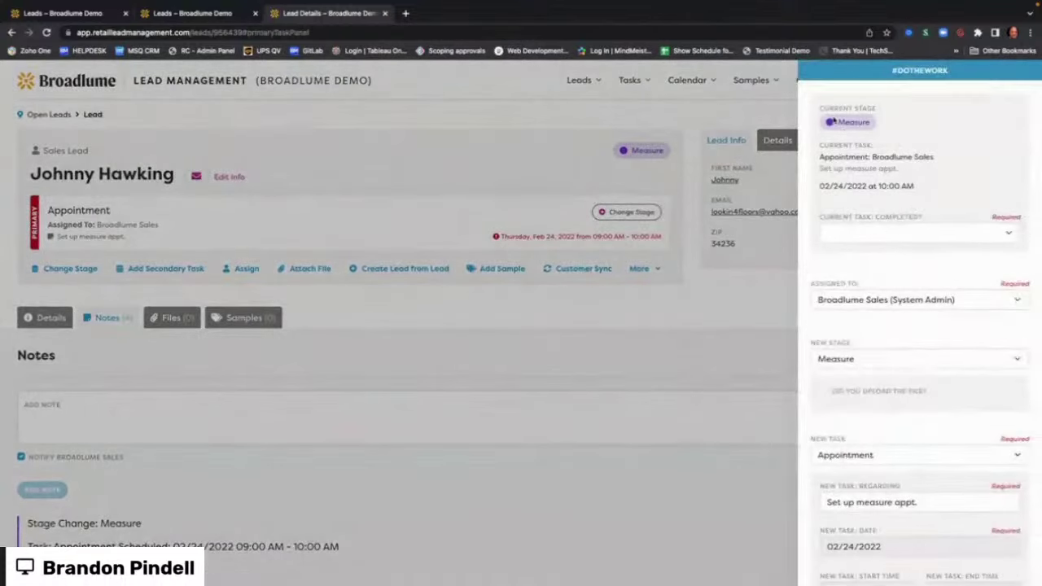
click(906, 235)
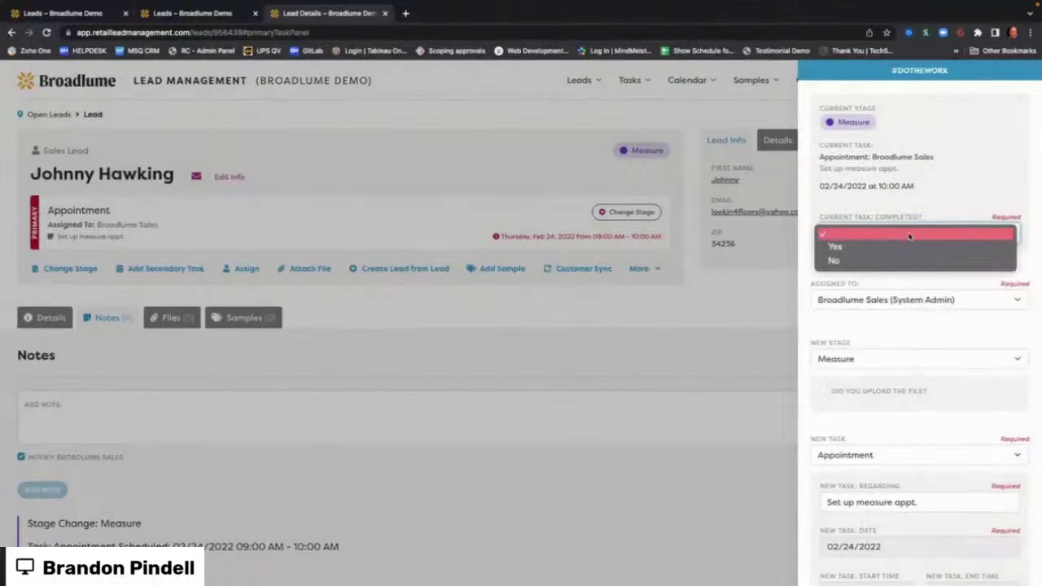
click(893, 247)
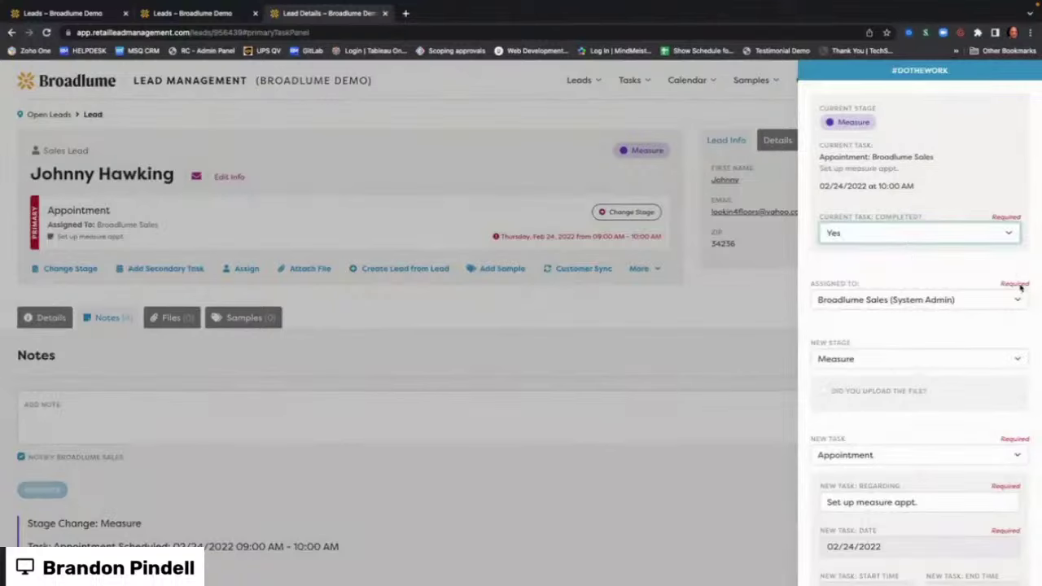
Assign the lead to another system admin and set its new stage to Quoted with a quote amount of $7600.
scroll(949, 337, down, 3)
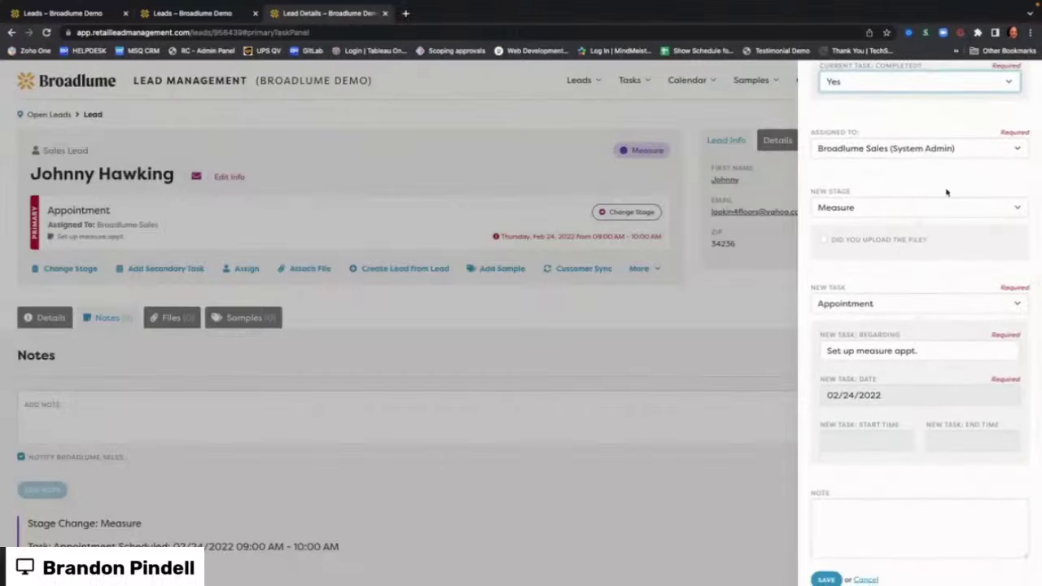
click(949, 148)
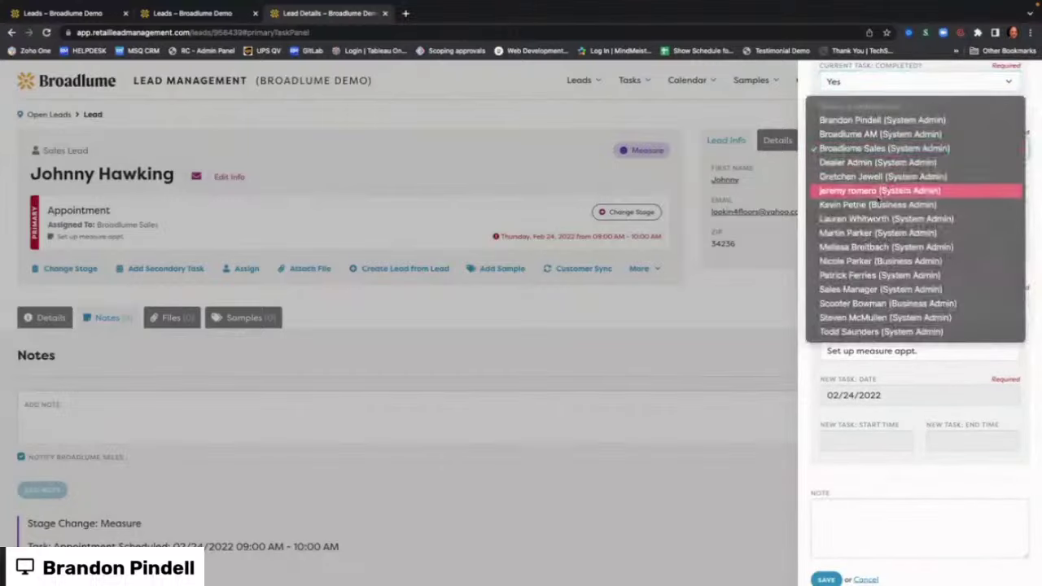
click(855, 247)
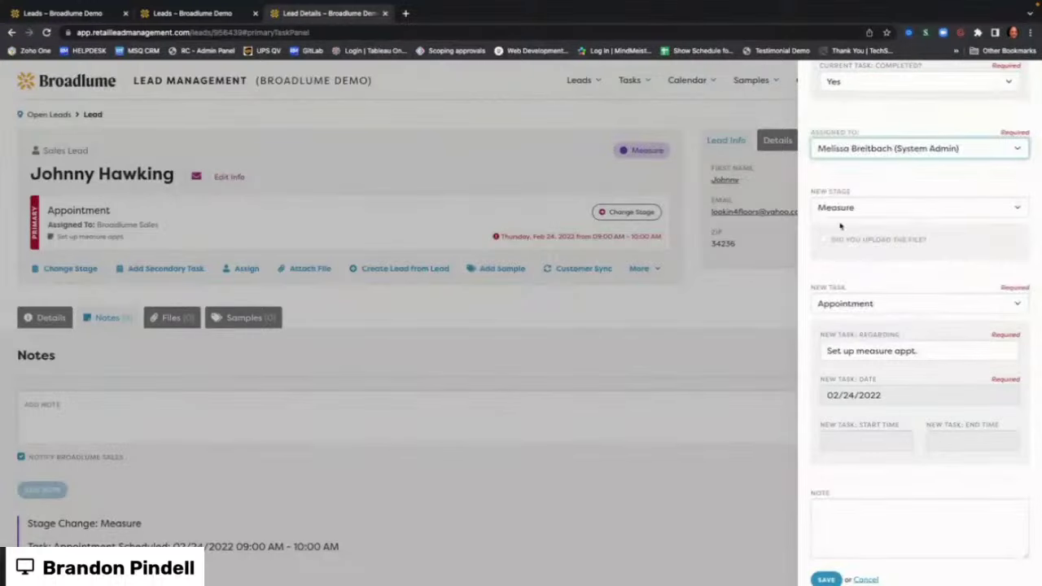
click(860, 210)
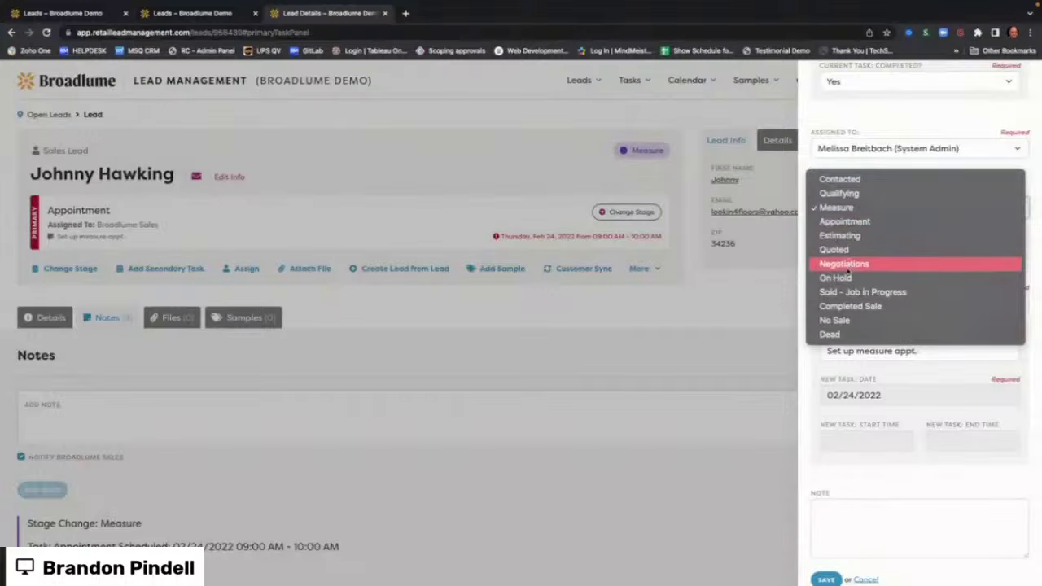
click(846, 251)
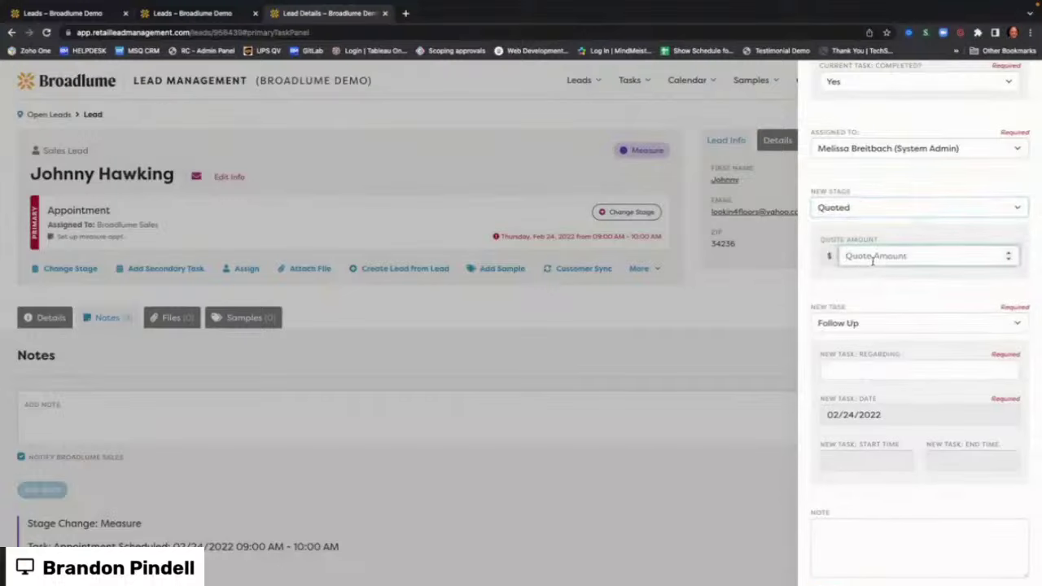
click(873, 257)
text(7600)
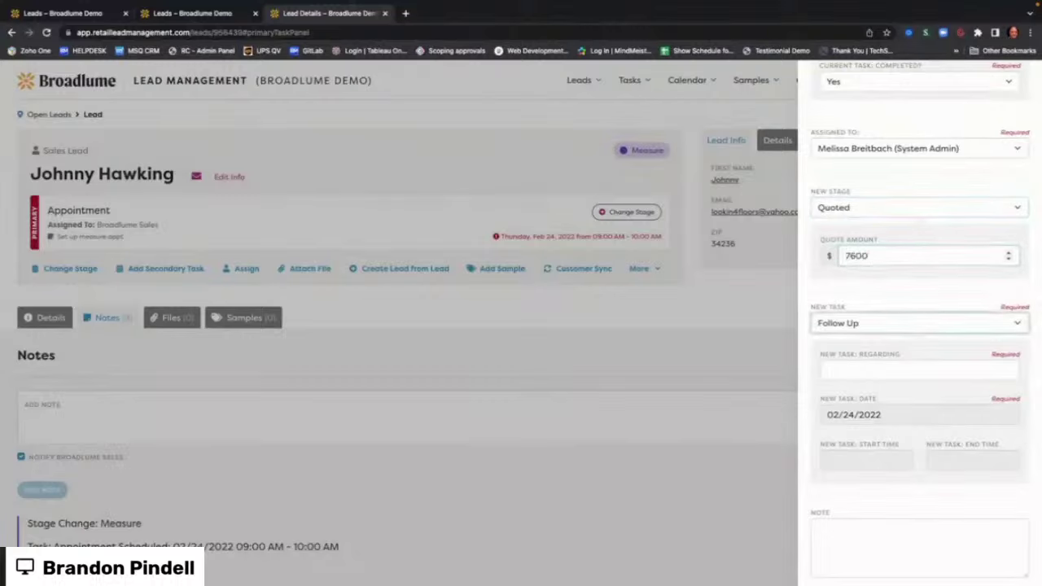
Keep Follow Up as the new task type and set what it regards to "Check on quote".
click(910, 324)
click(973, 326)
click(891, 331)
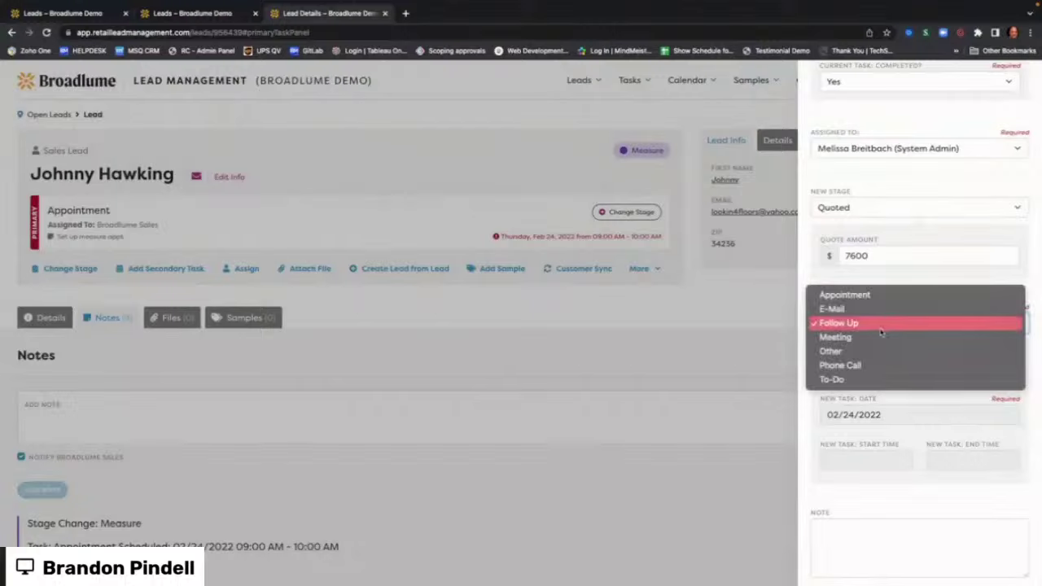
click(872, 329)
click(855, 374)
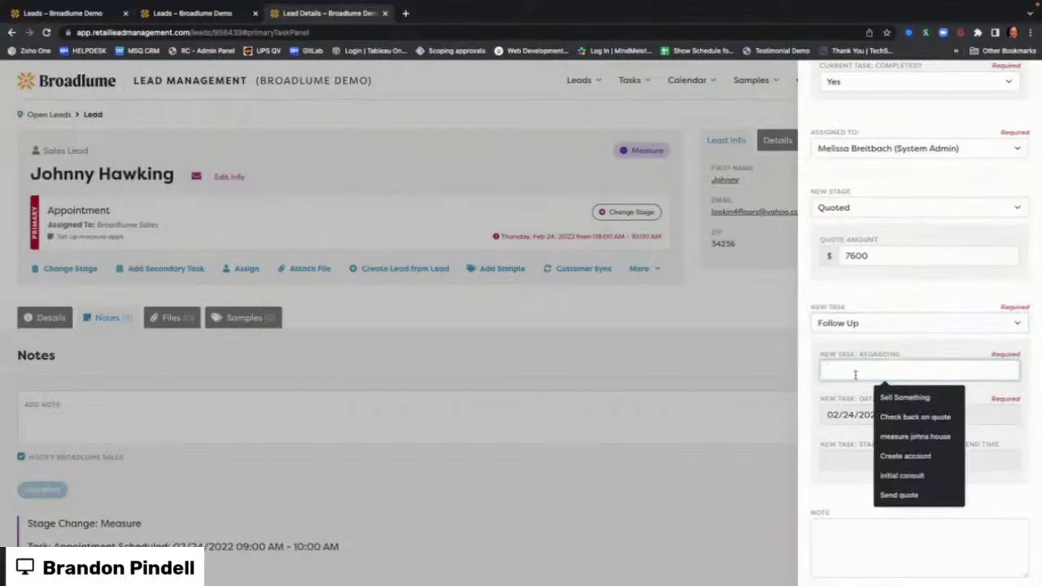
text(Check on quote)
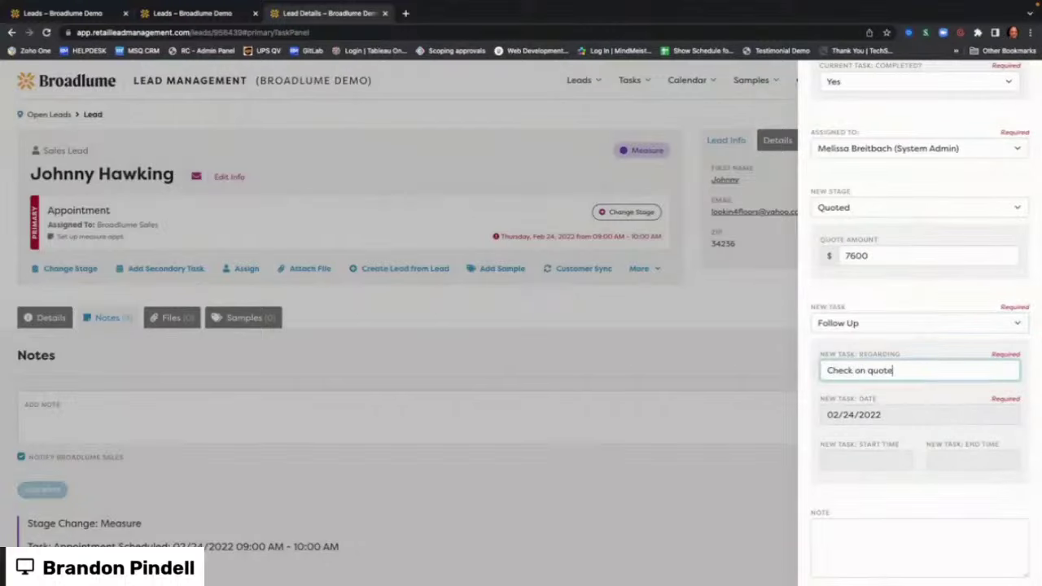
Schedule the follow-up task for 02/23/2023 with an 8:00 AM start time, and save the stage change.
click(936, 419)
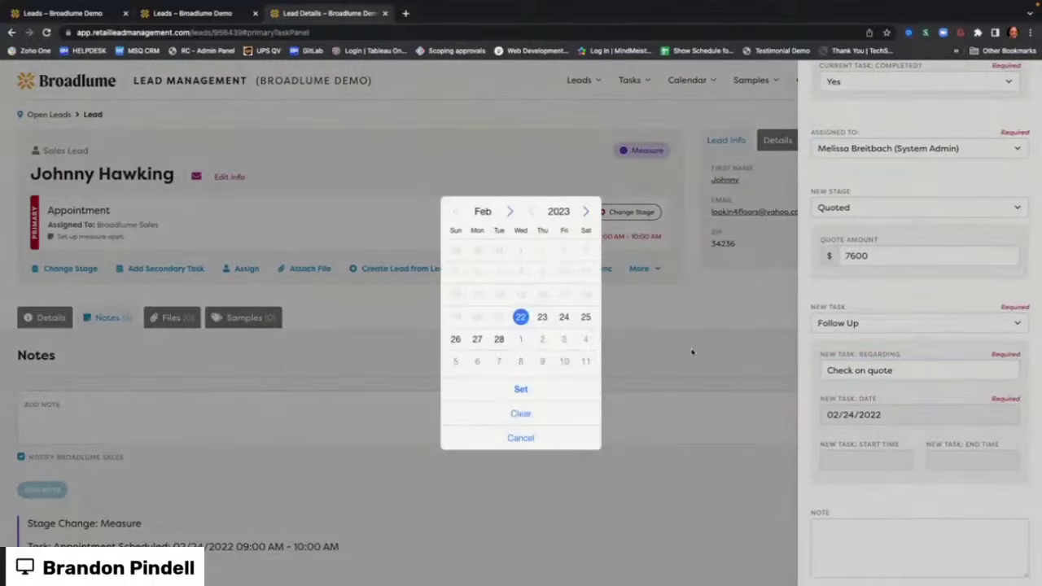
click(542, 317)
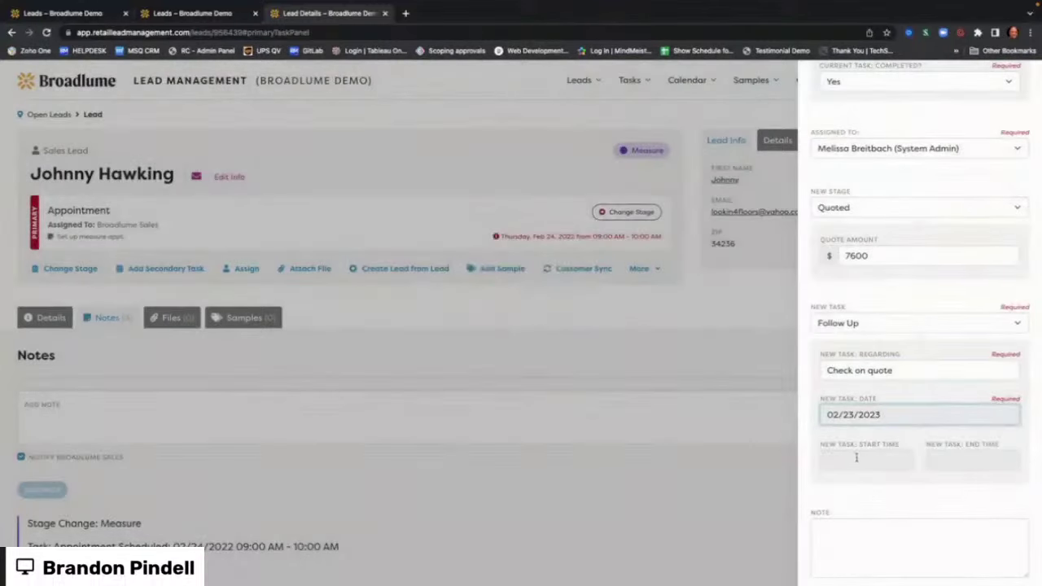
click(855, 463)
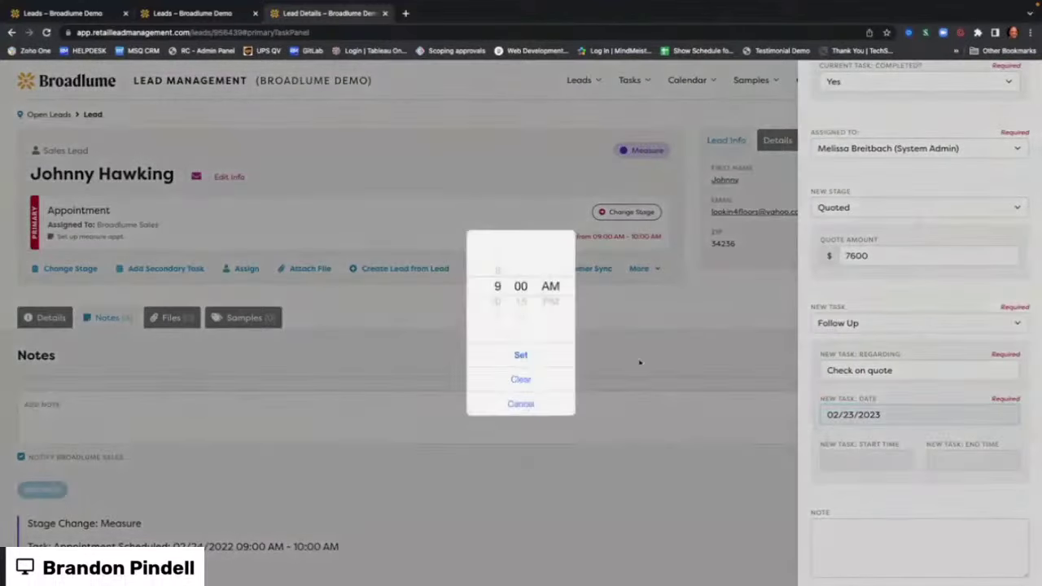
click(494, 268)
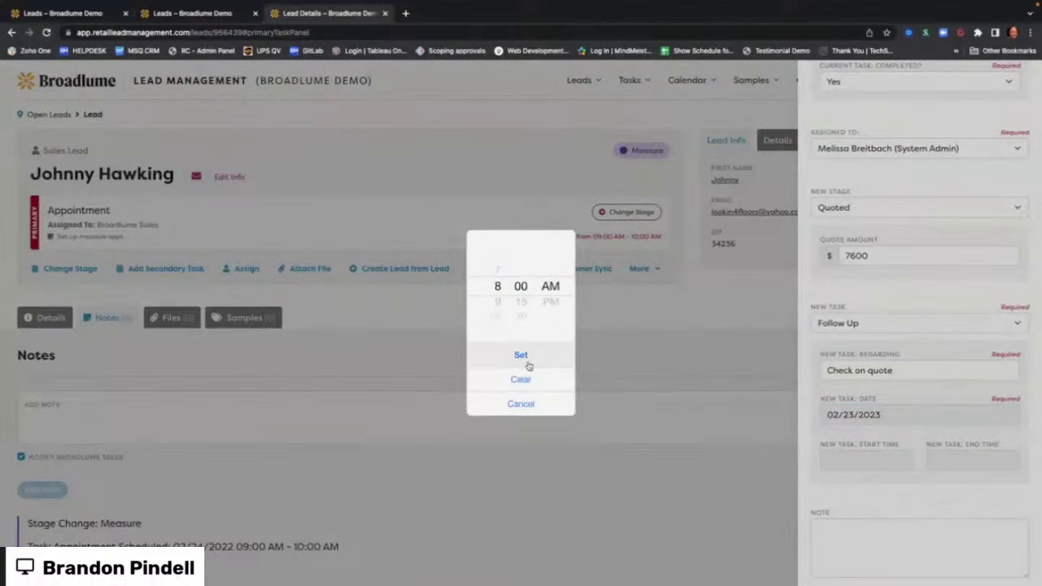
click(526, 364)
scroll(918, 454, down, 1)
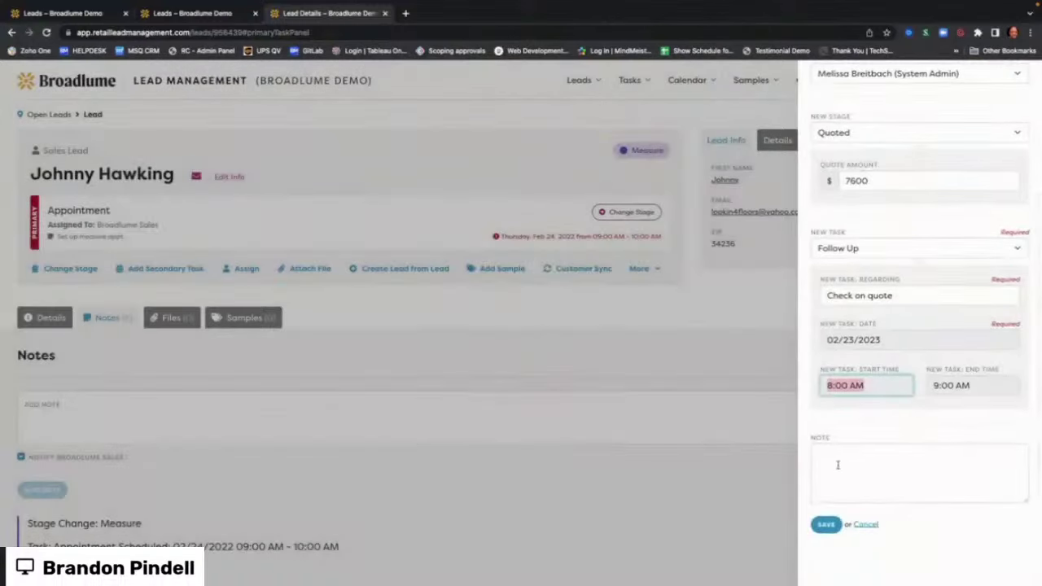
click(829, 526)
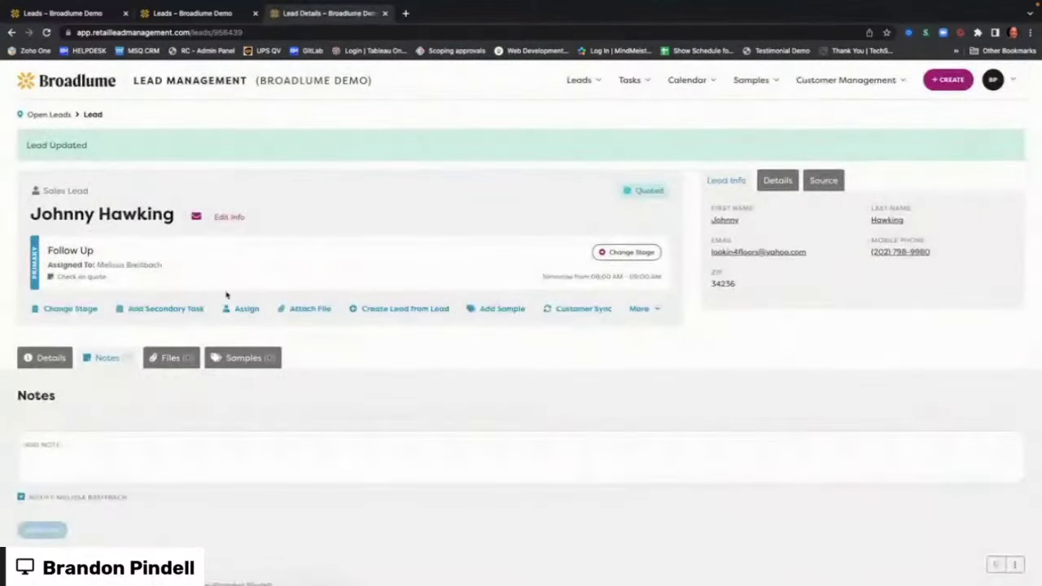
Display the updated lead's customer sync options, try the customer search, and close them.
scroll(265, 280, down, 1)
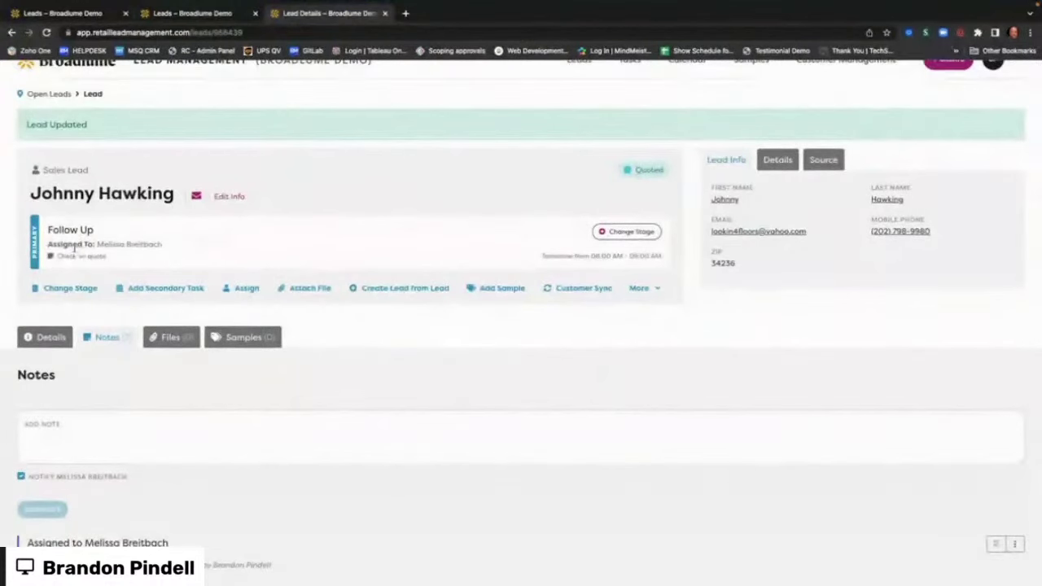
scroll(102, 457, down, 3)
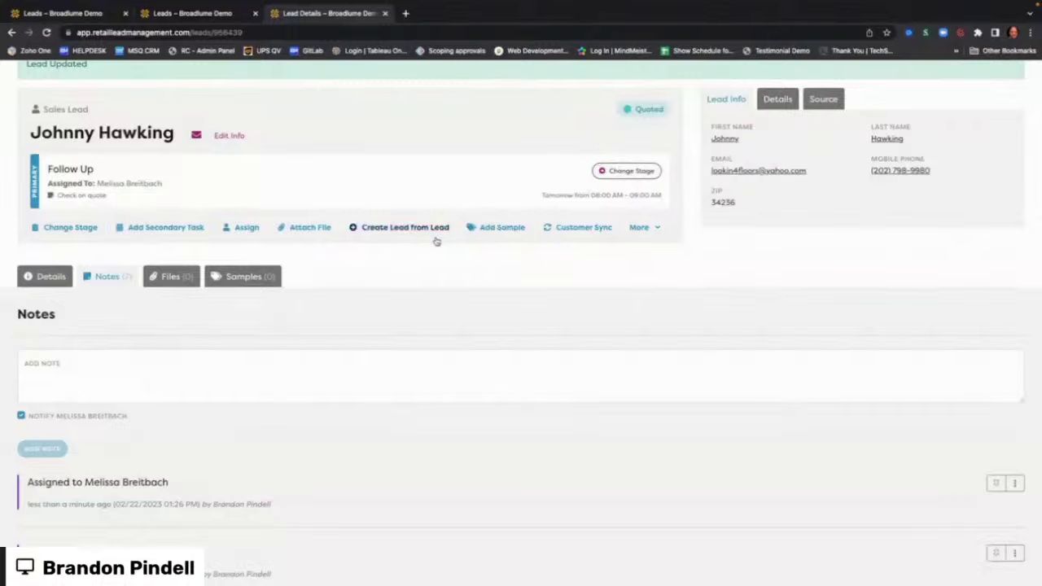
click(593, 236)
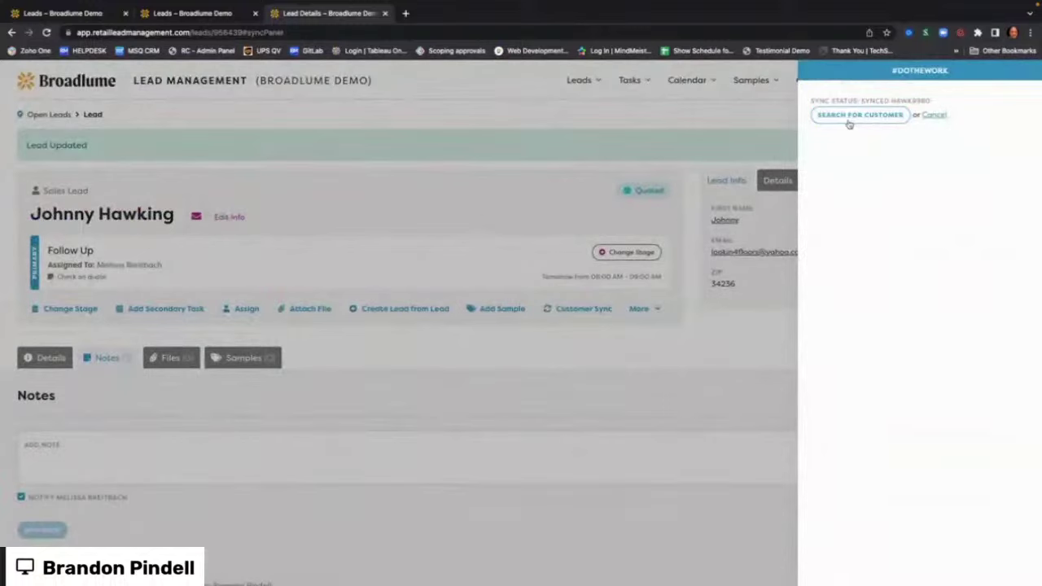
click(866, 114)
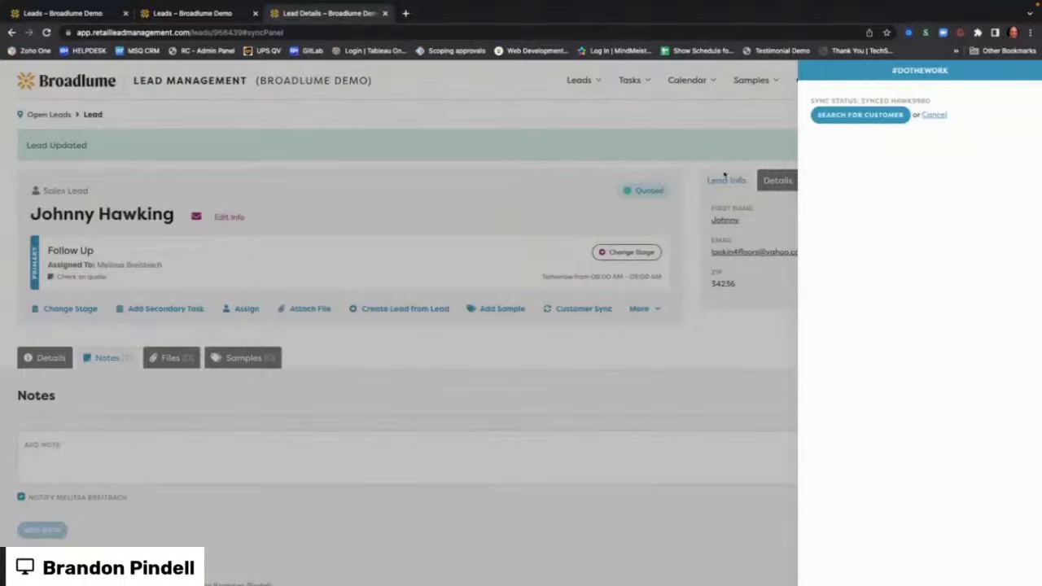
click(714, 122)
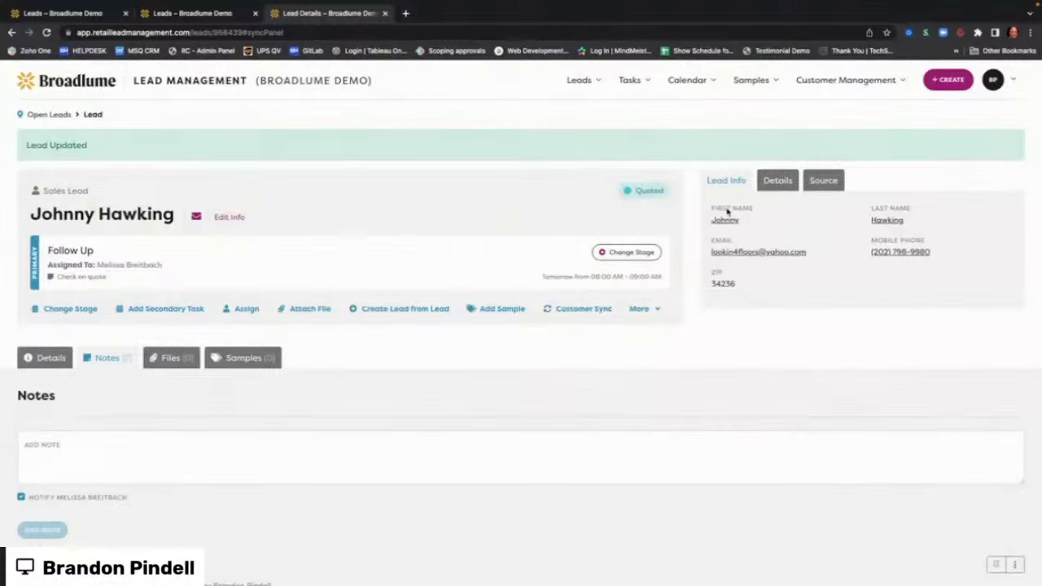
View the lead's details and contact info, and review the history in its notes.
click(791, 177)
click(737, 184)
scroll(541, 351, down, 3)
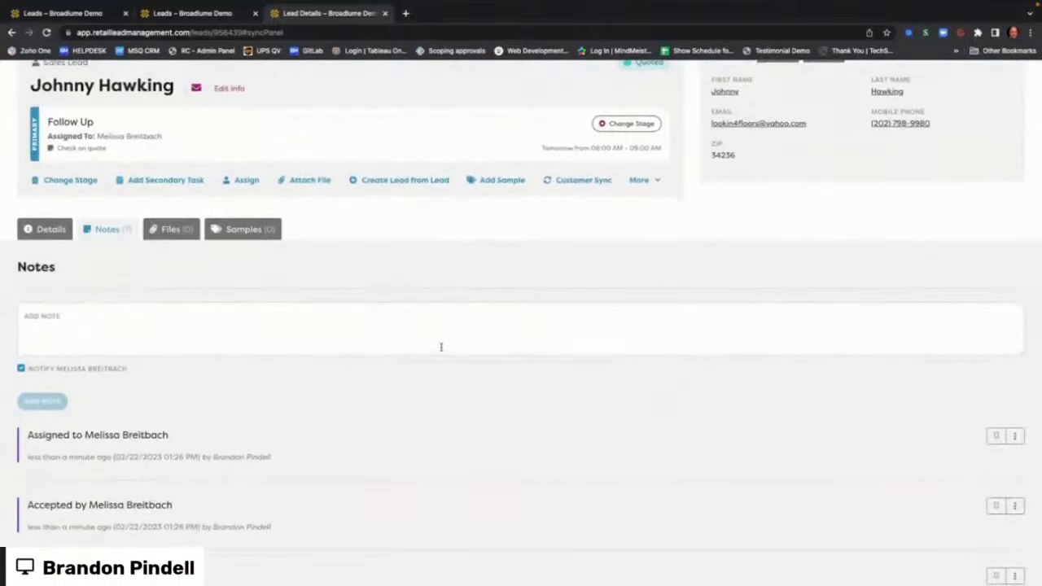
scroll(847, 310, up, 2)
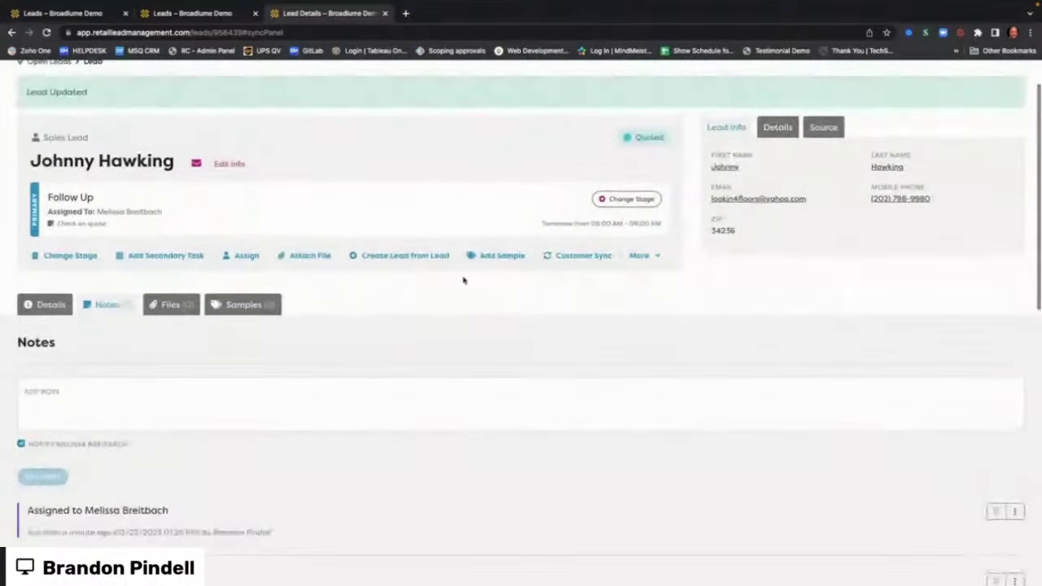
Start a secondary Meeting task for the lead, assign it to Broadlume AM, and set what it regards to "pricing".
click(166, 257)
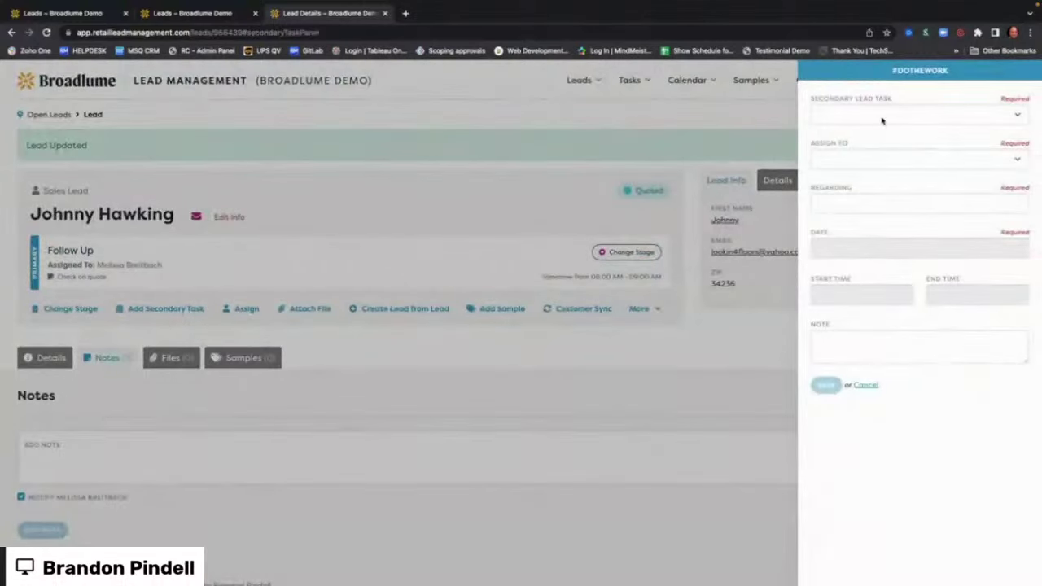
click(881, 121)
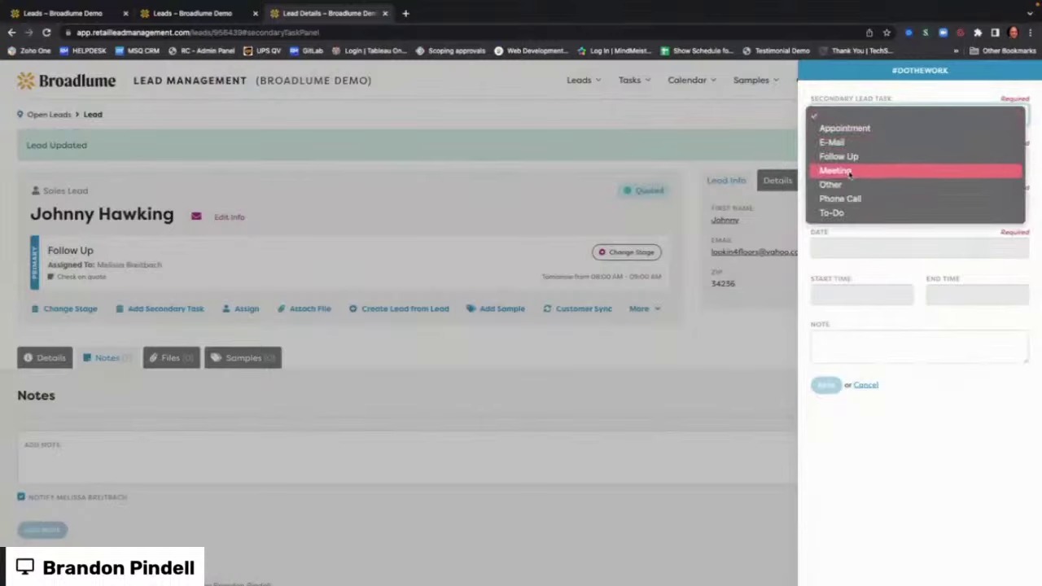
click(849, 172)
click(856, 158)
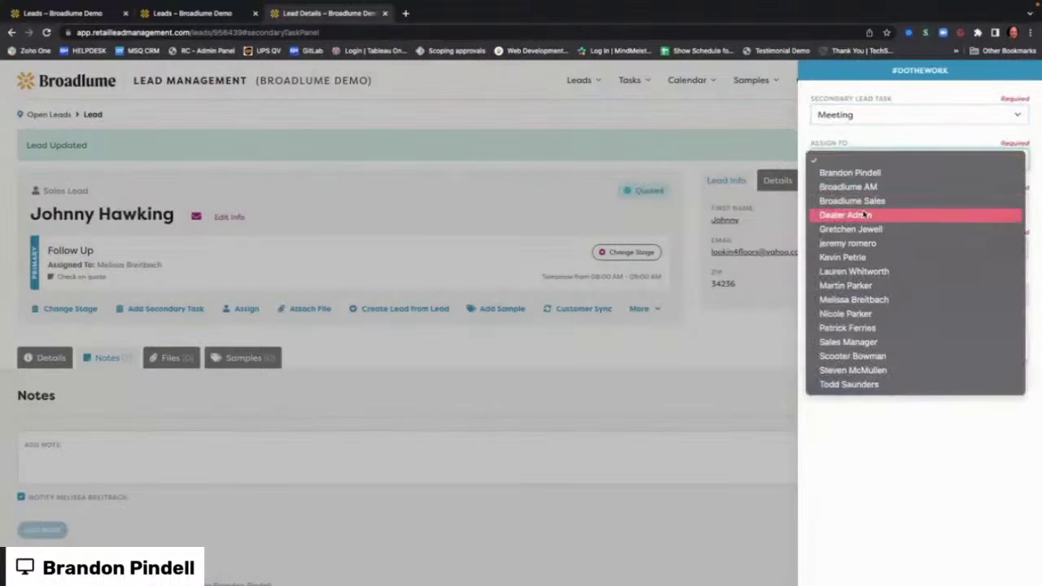
click(868, 188)
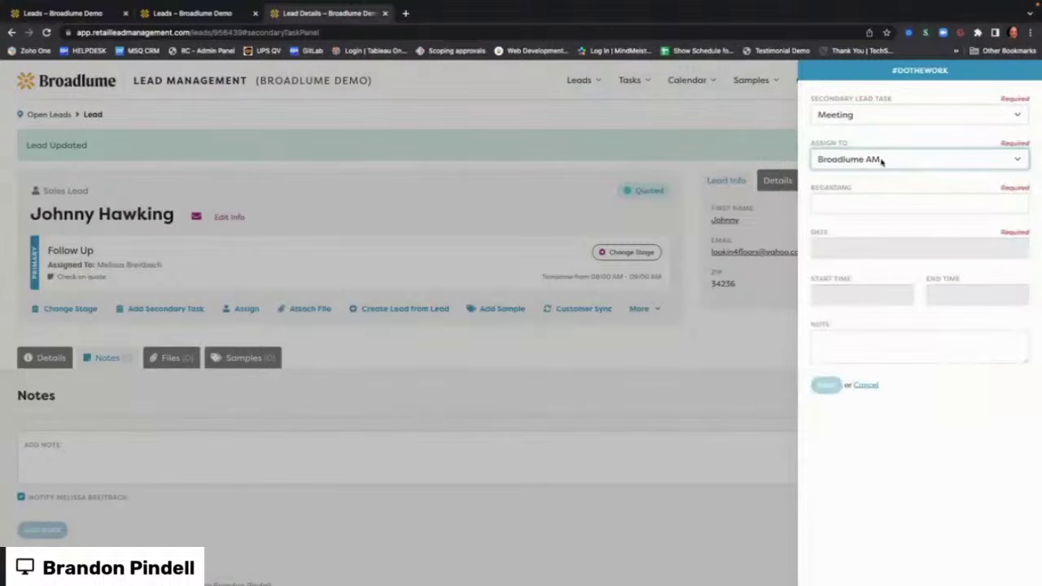
click(881, 205)
text(pricing)
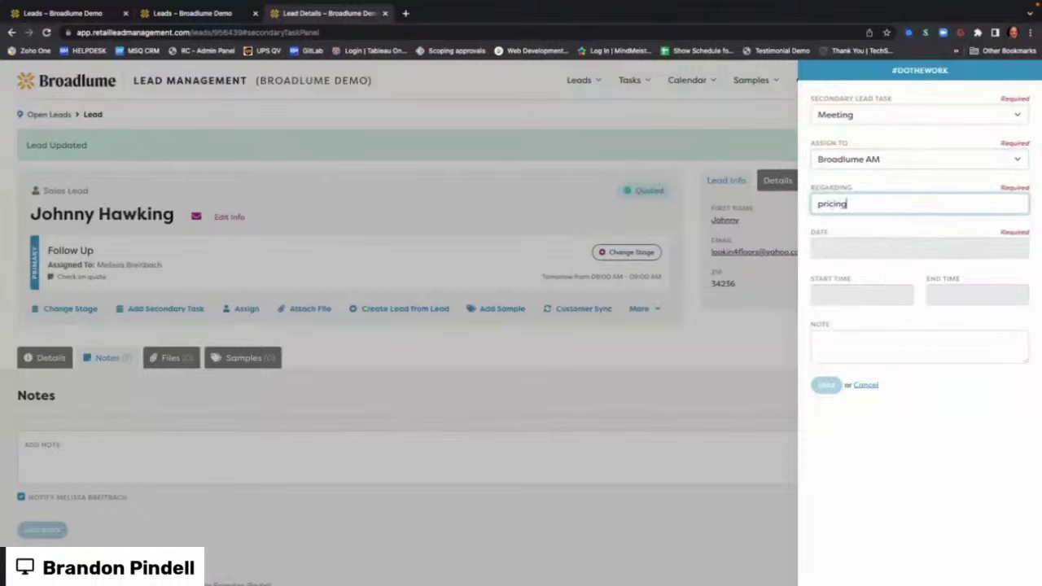
Schedule the secondary meeting task for 02/23/2023 and save it.
click(894, 249)
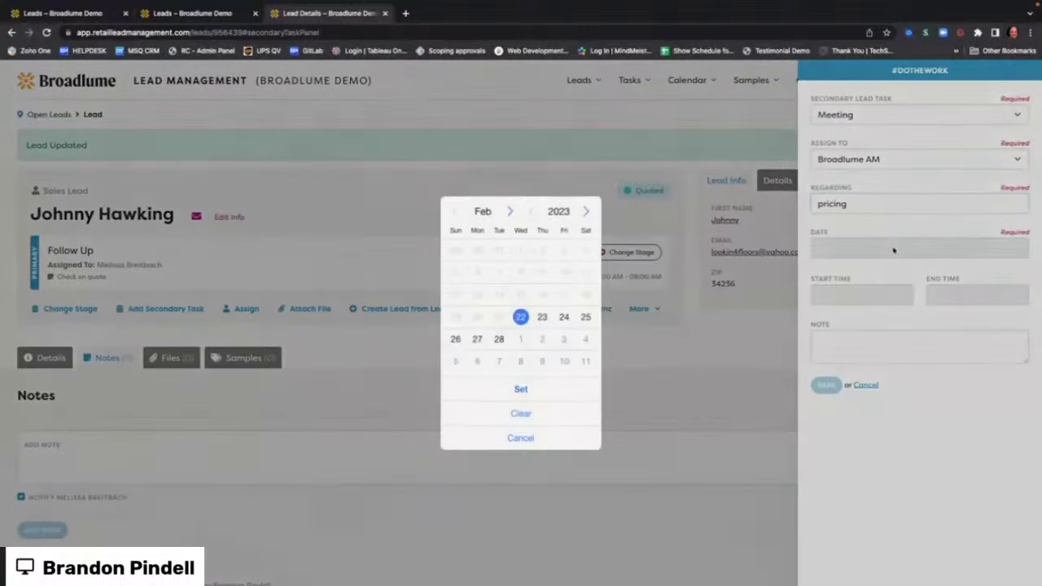
click(542, 316)
click(526, 389)
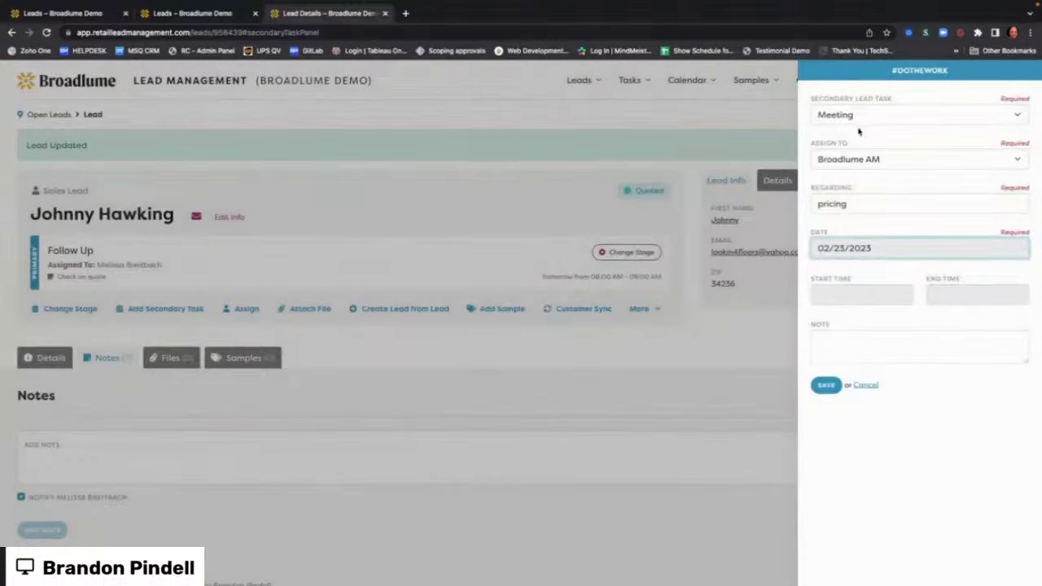
click(826, 387)
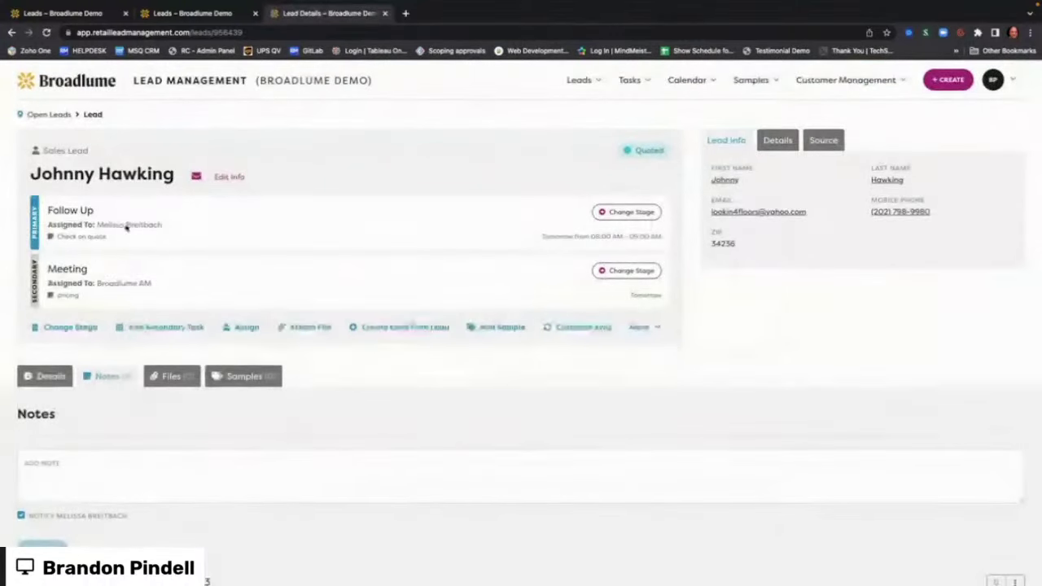
Copy the lead's email integration address to the clipboard and look through the lead's notes history.
scroll(114, 267, down, 1)
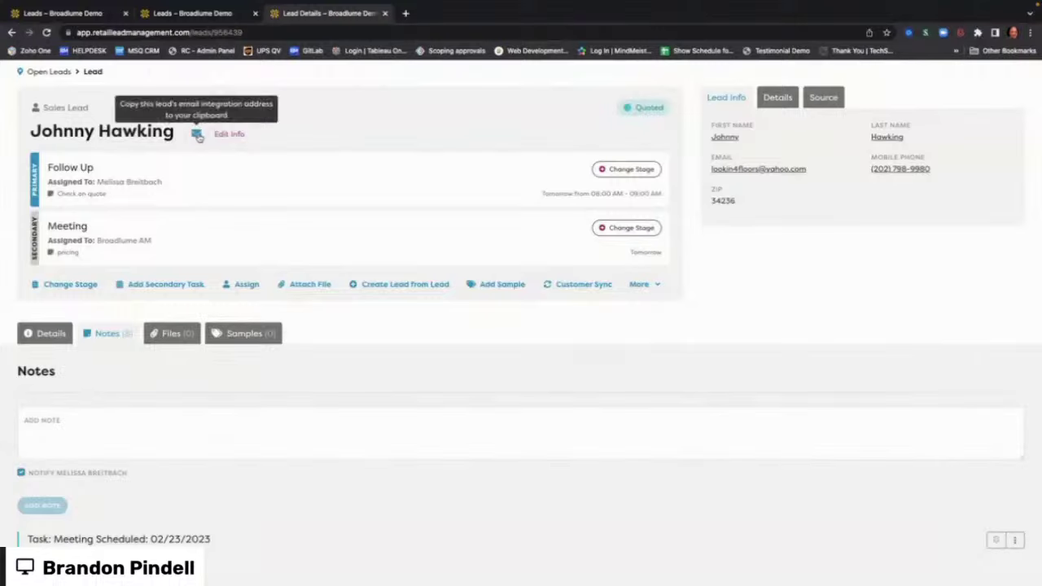
click(198, 135)
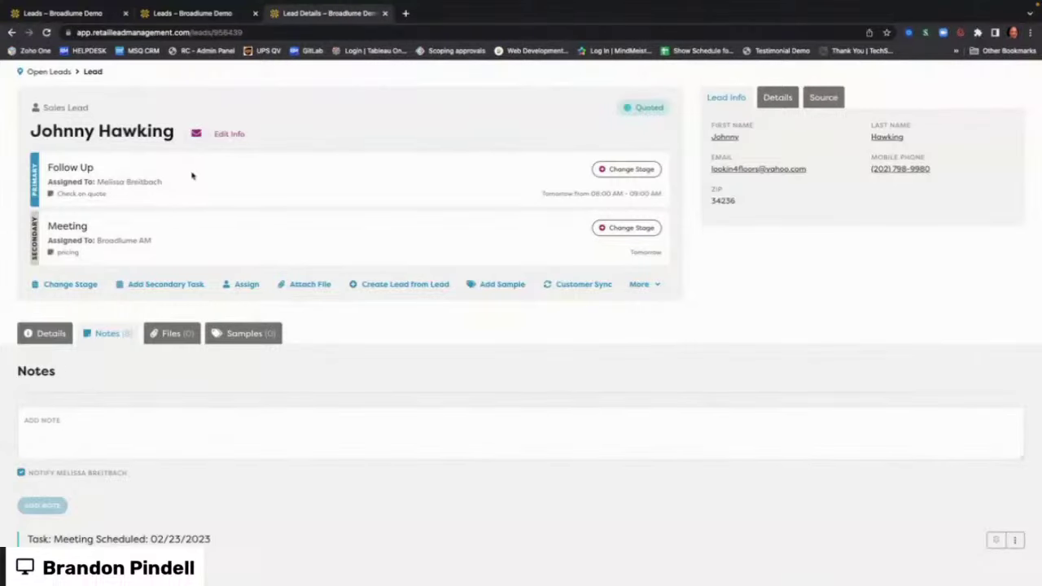
scroll(193, 174, down, 3)
scroll(196, 175, down, 6)
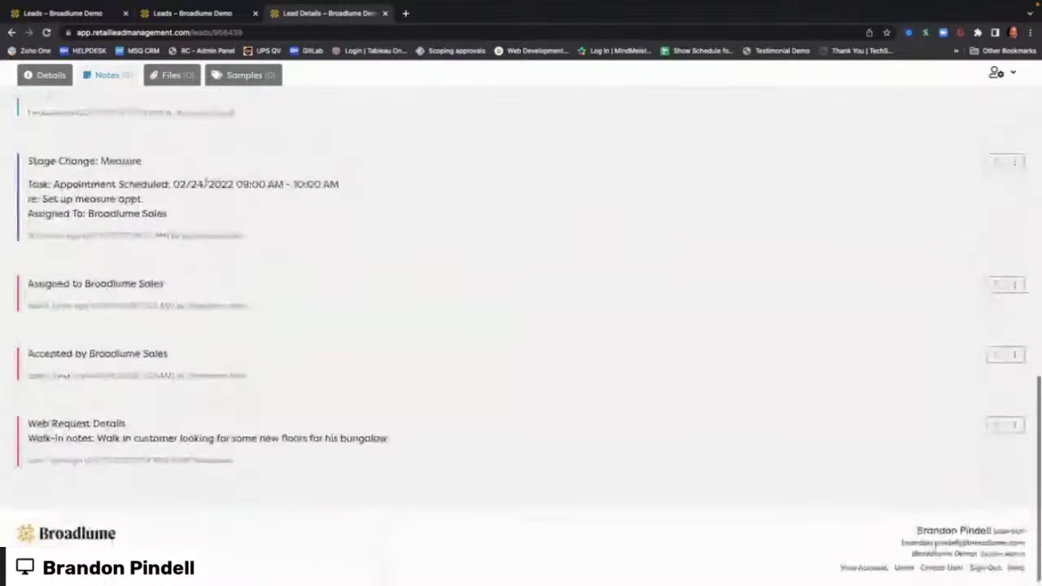
scroll(214, 182, up, 6)
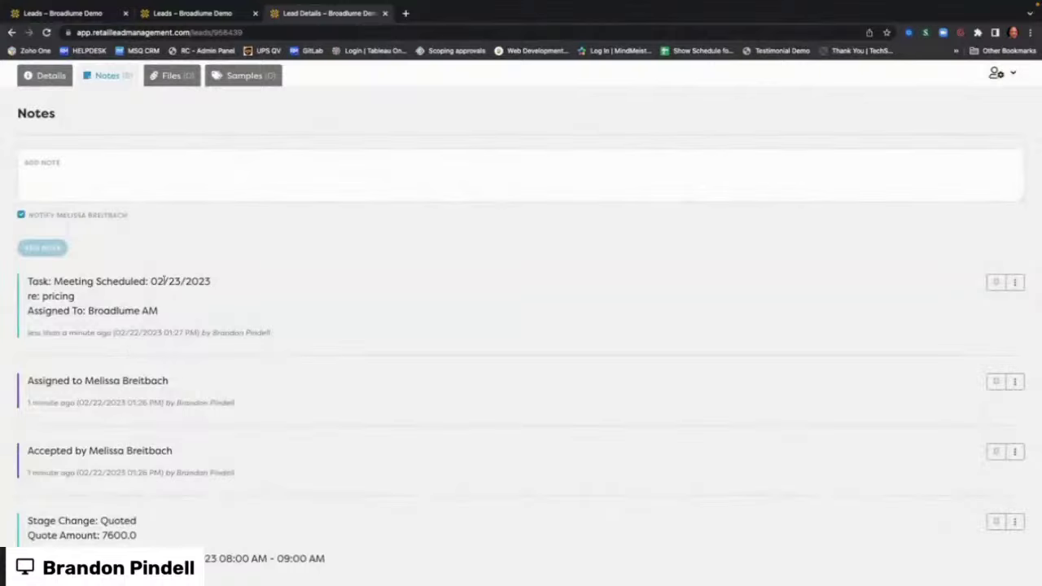
scroll(166, 280, up, 4)
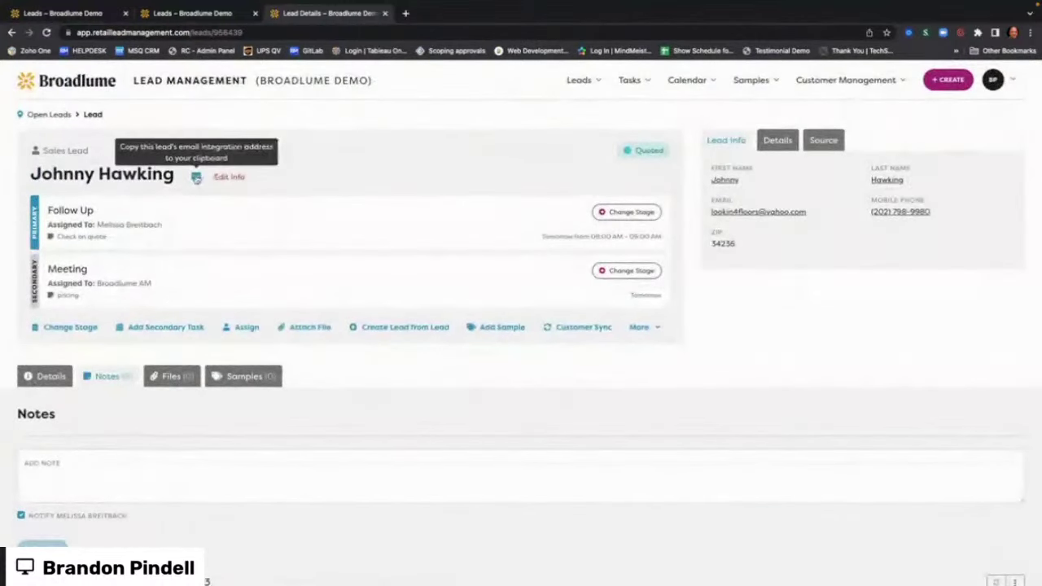
Add the note "hey" to the lead, keeping the notification to the assigned salesperson enabled.
scroll(124, 393, down, 4)
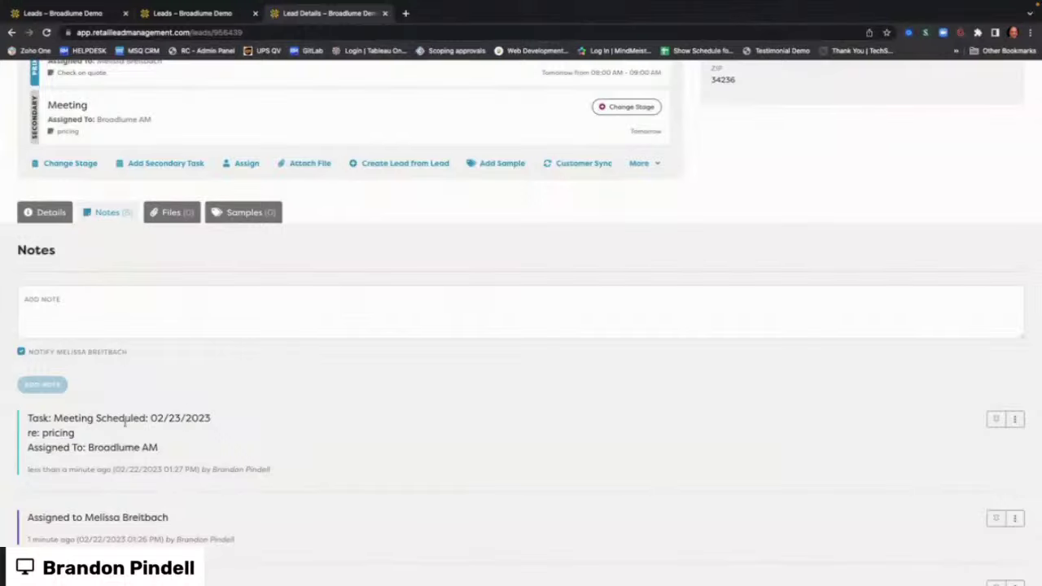
scroll(109, 393, up, 1)
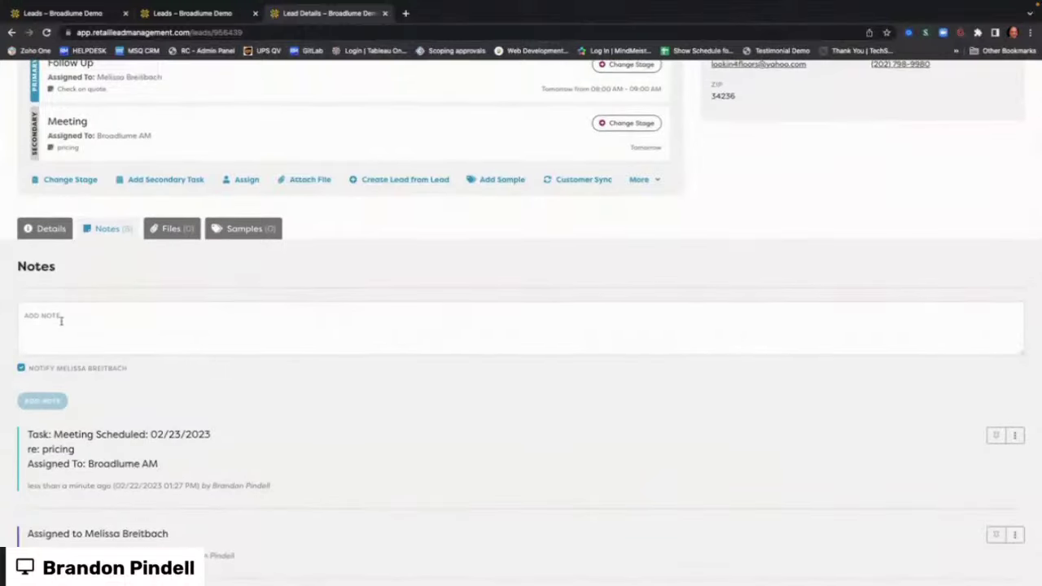
click(46, 231)
click(106, 229)
click(62, 322)
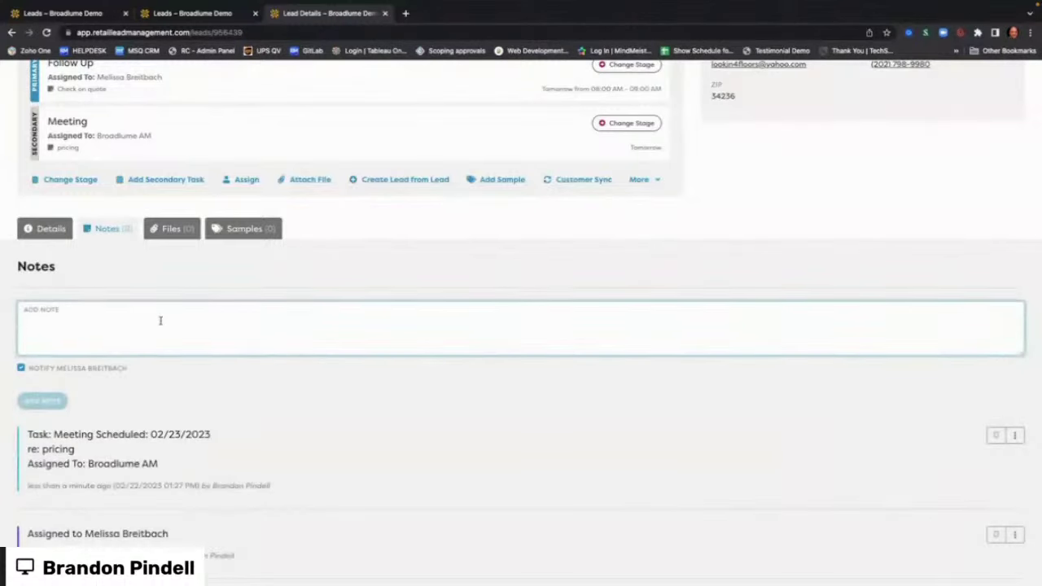
text(hey)
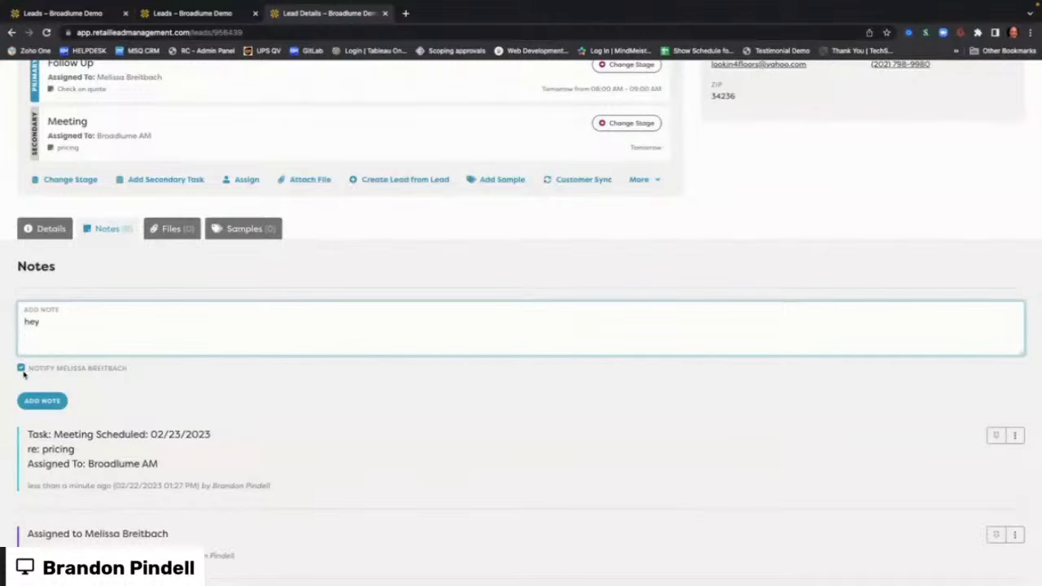
click(53, 404)
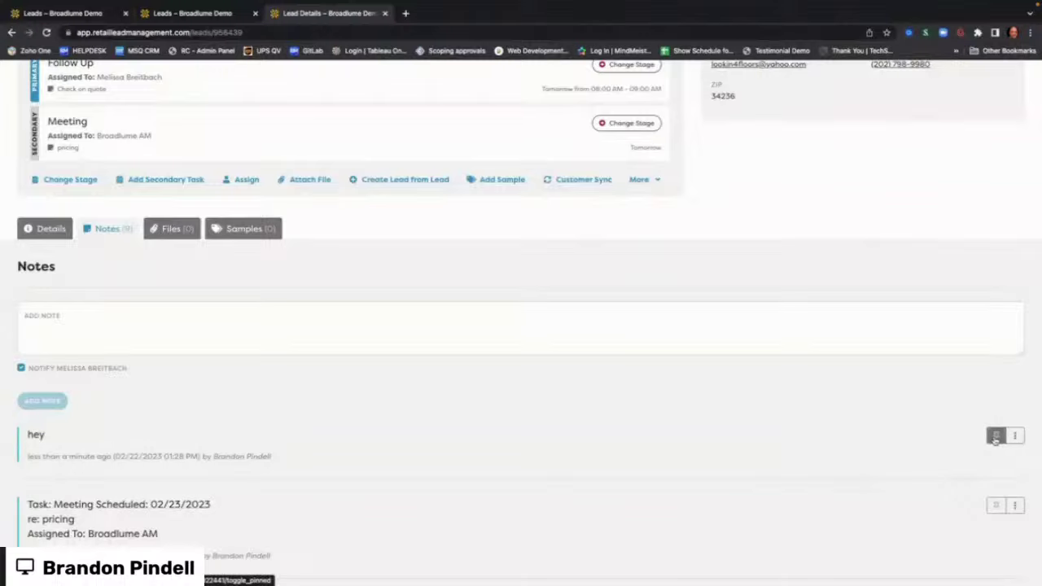
Pin the "hey" note, then check its additional options and close them without choosing one.
click(995, 437)
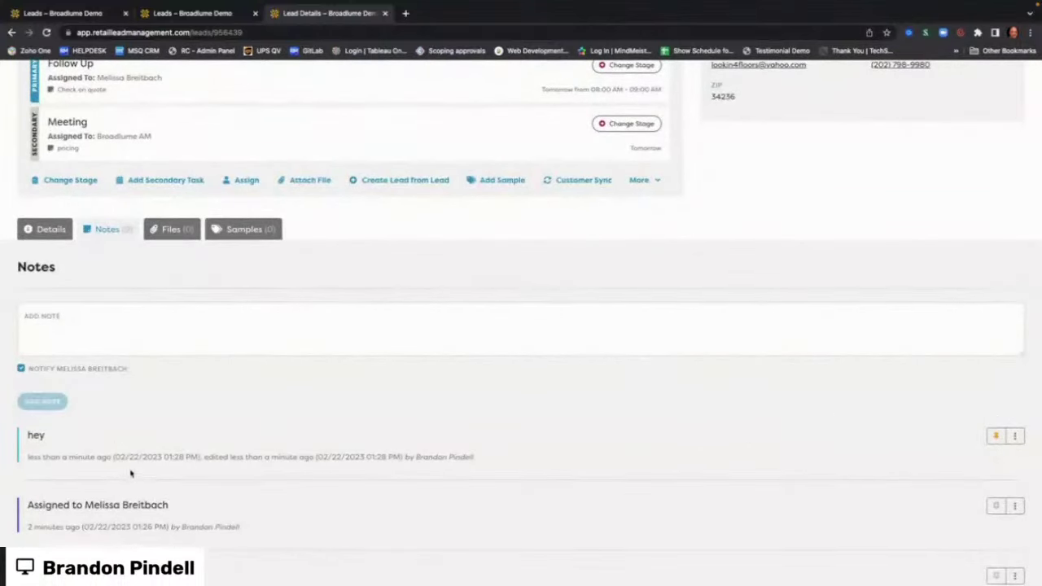
click(1014, 437)
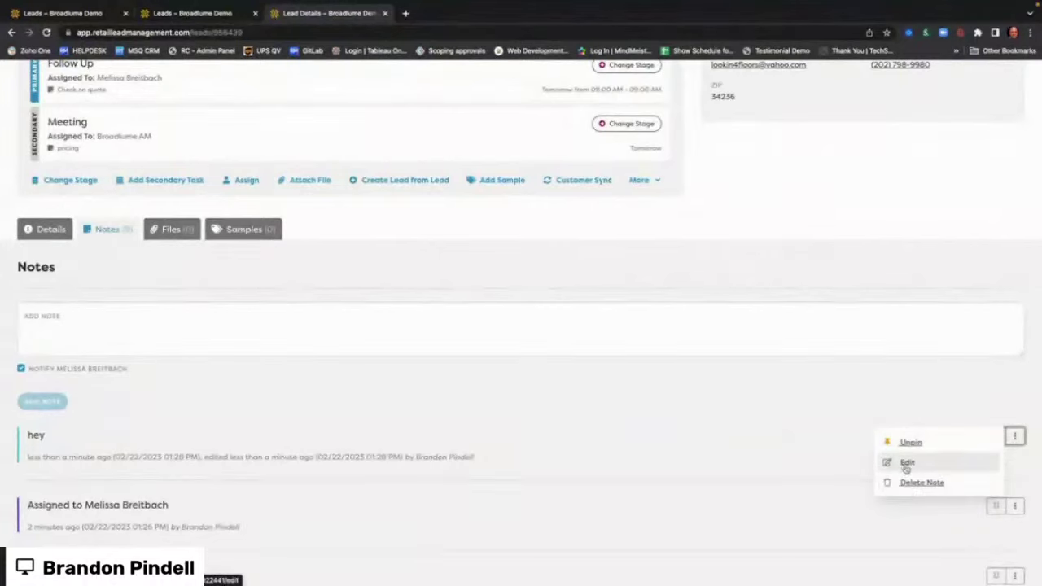
click(455, 236)
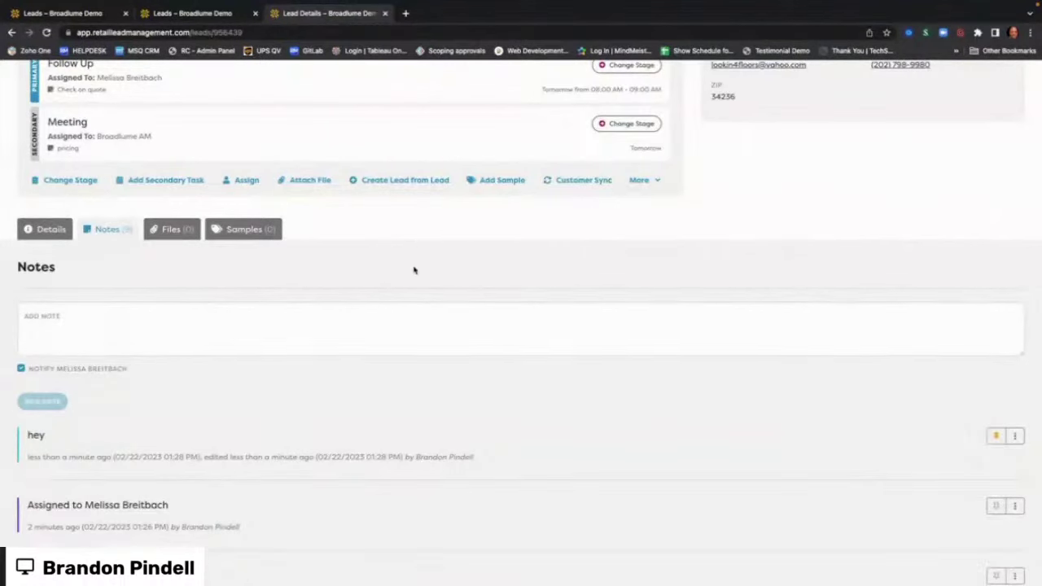
View the lead's files section and its attachment options.
scroll(420, 269, up, 2)
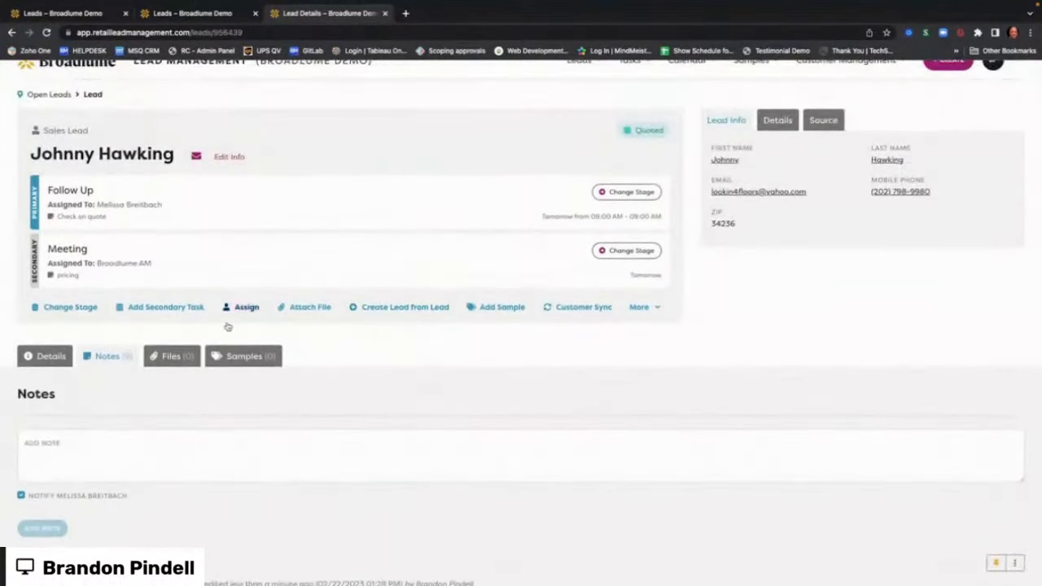
click(170, 356)
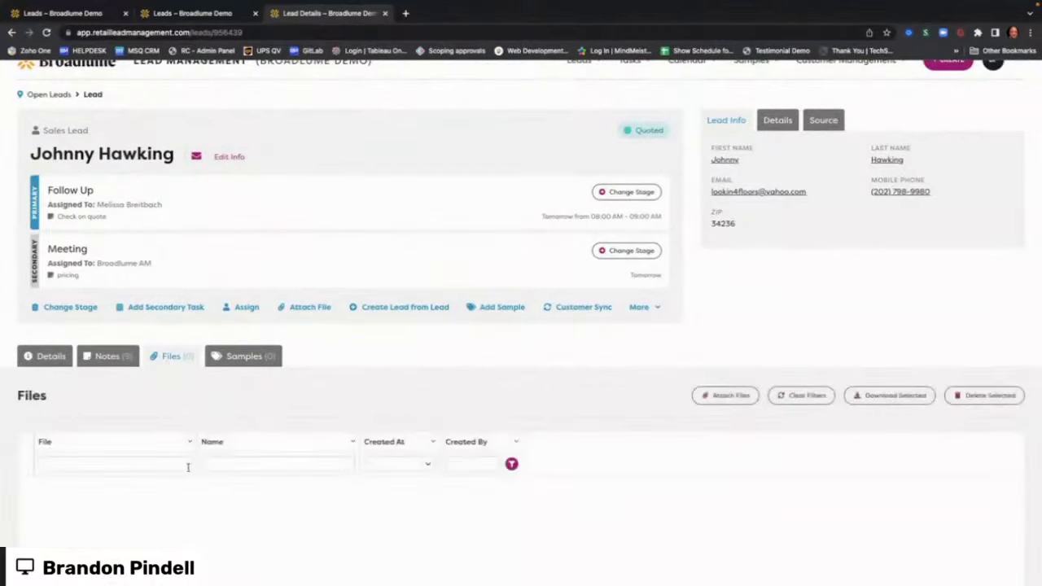
scroll(187, 467, down, 1)
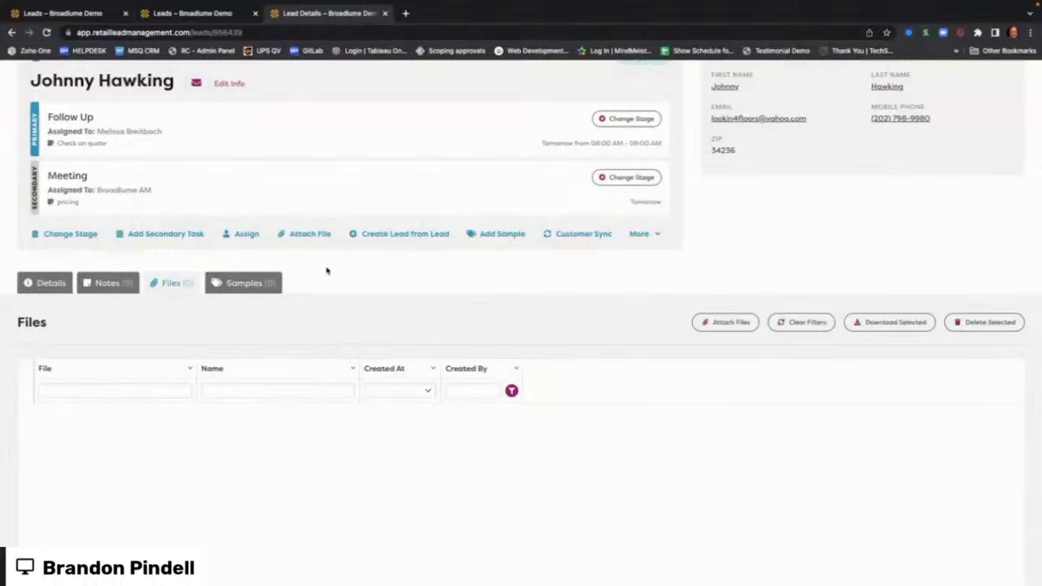
Start a new sample for the lead with item type "essay" and item number "q433".
click(249, 289)
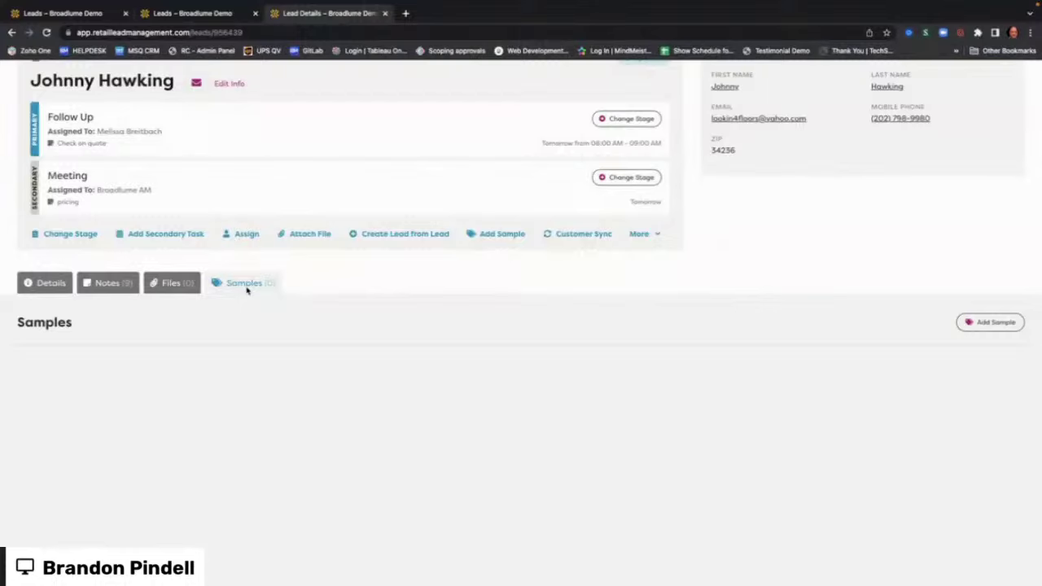
click(996, 322)
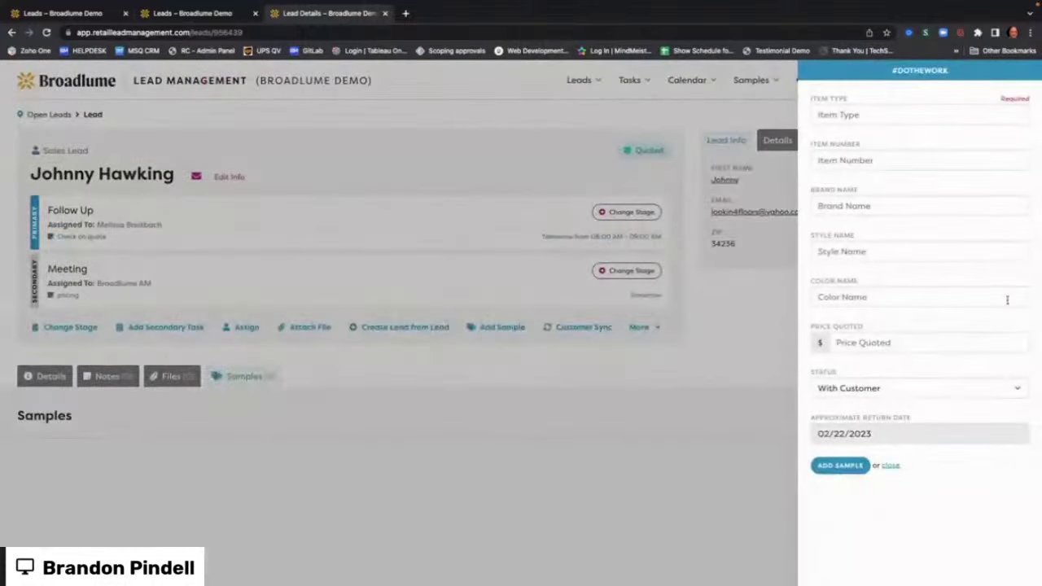
click(903, 111)
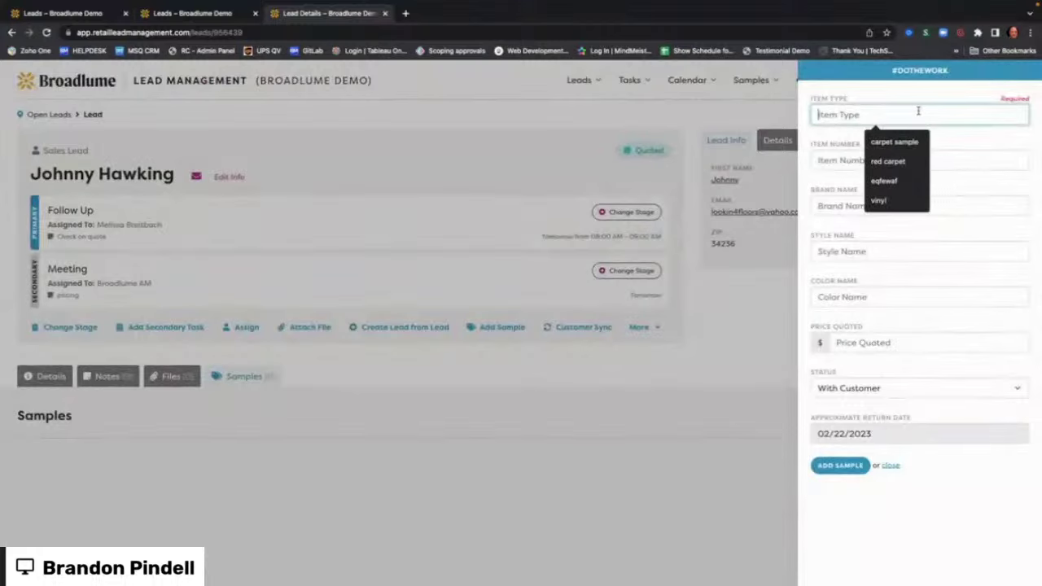
text(123452)
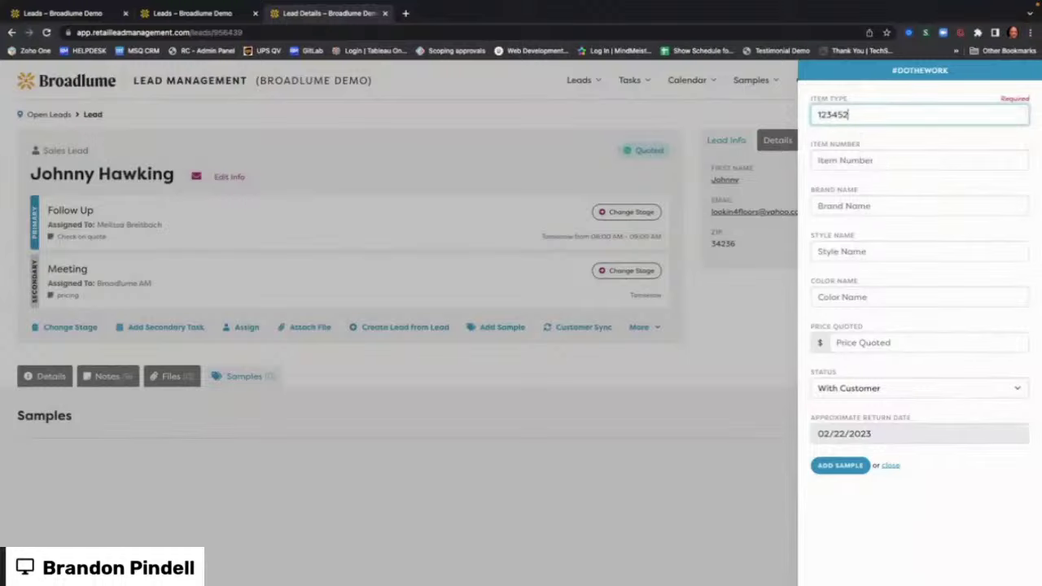
key(Tab)
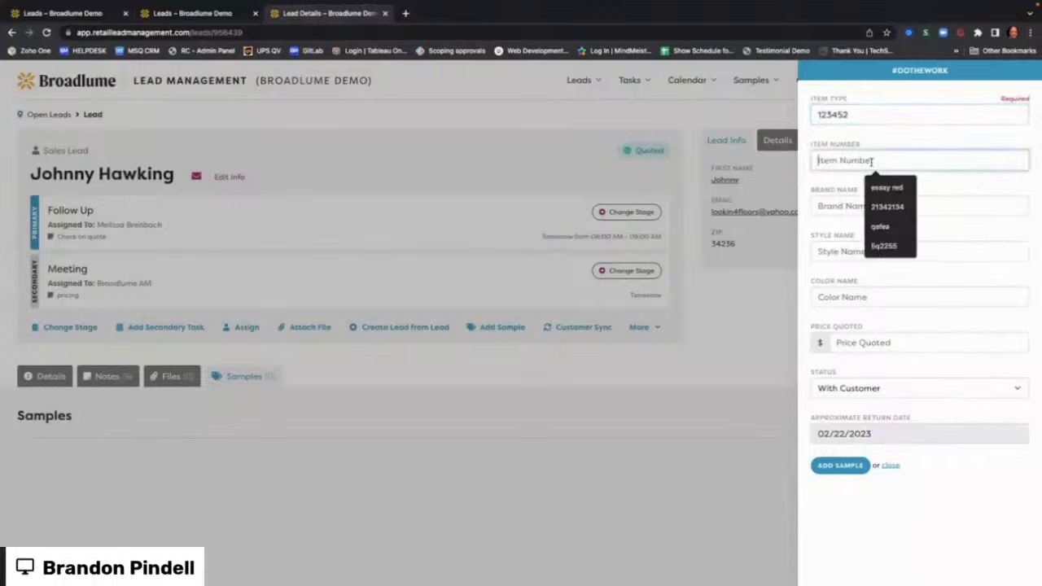
text(q433)
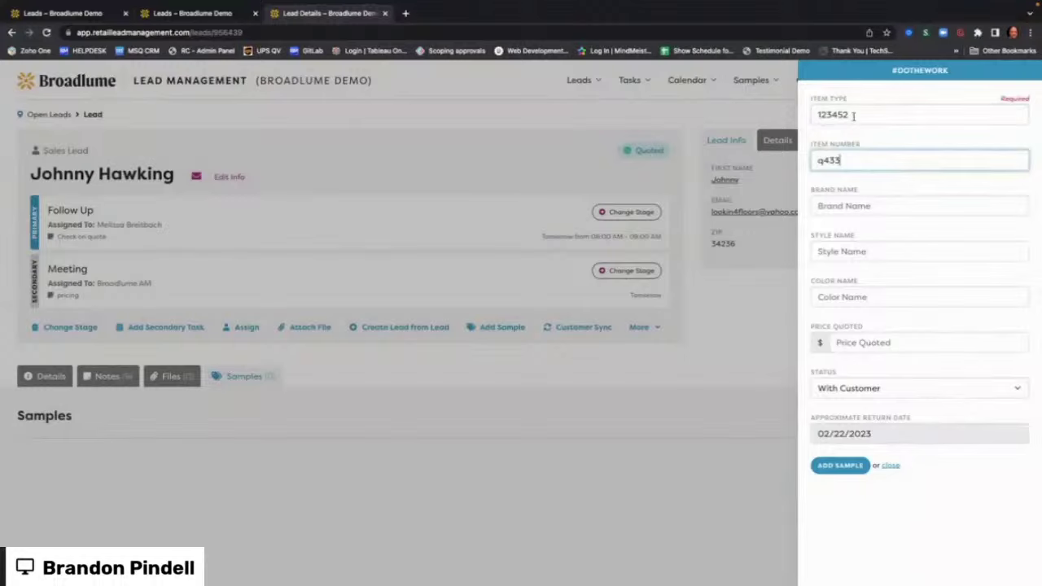
key(shift+Tab)
text(essay)
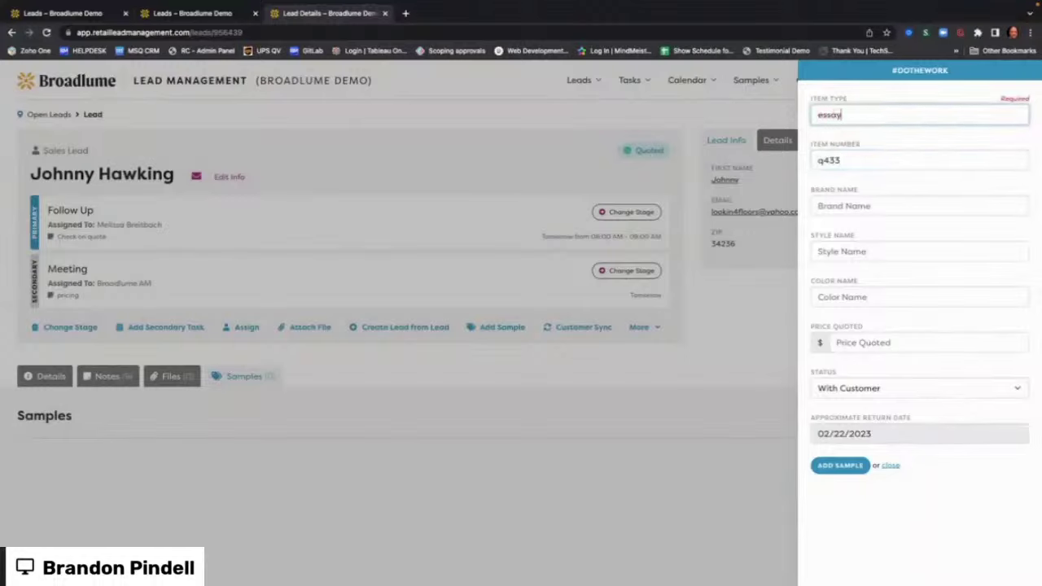
Fill in the sample's brand name "shaw", style name "Essay" and color name "red".
click(840, 210)
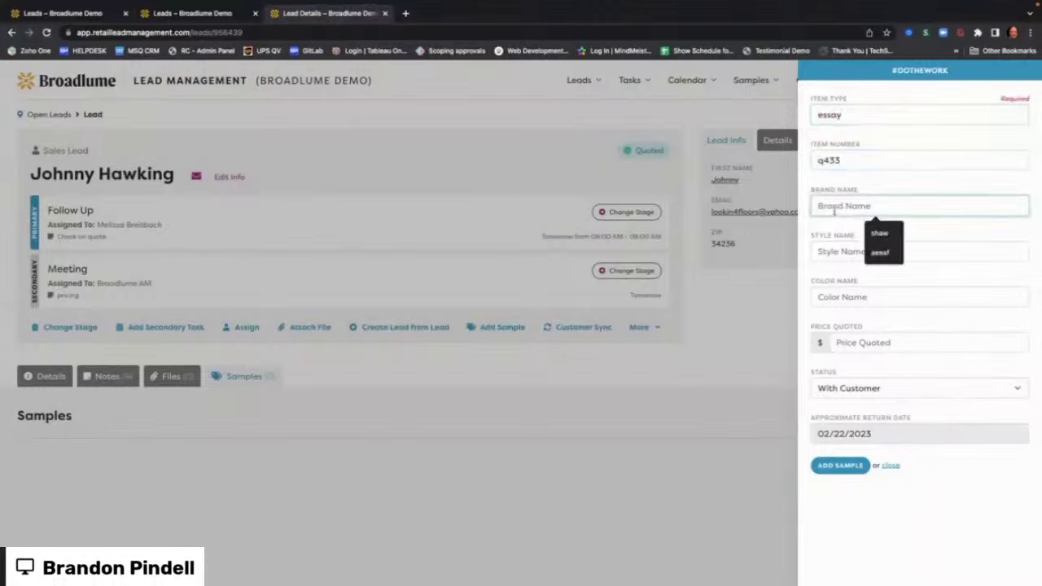
text(show)
click(838, 248)
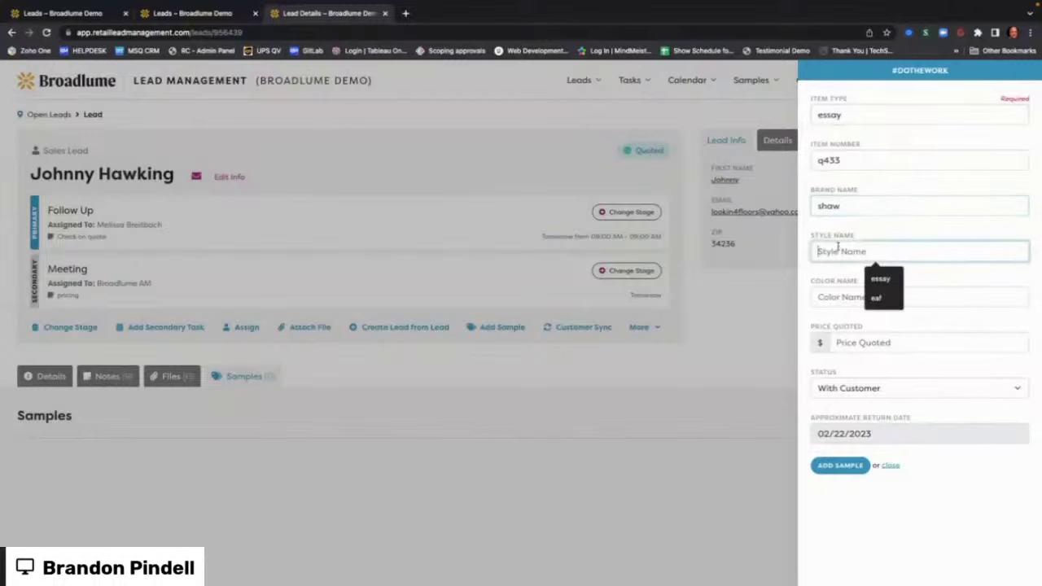
text(Essay)
click(841, 297)
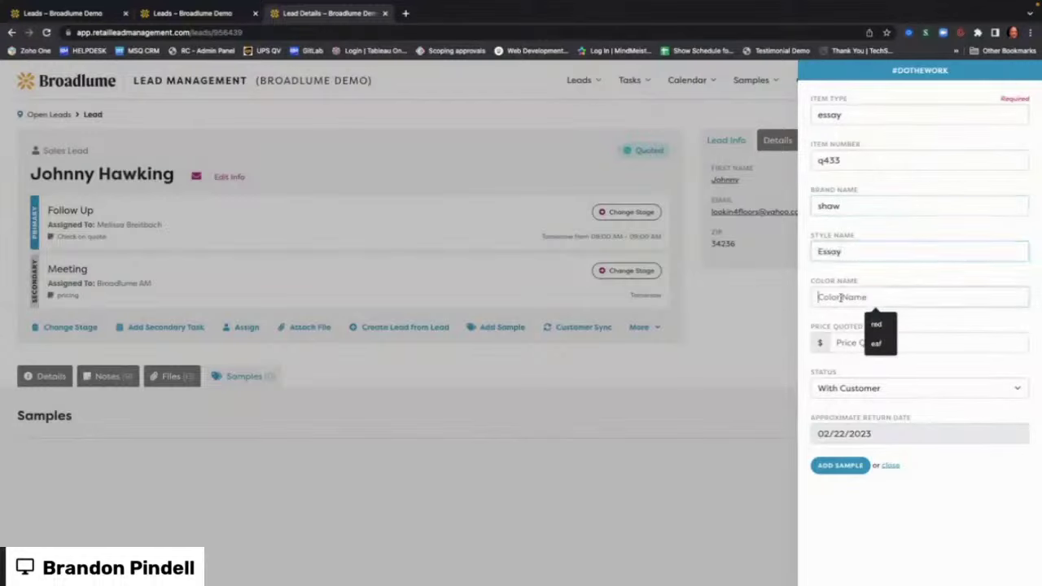
text(red)
Set the sample's quoted price to 6.99 and add it to the lead with the status With Customer.
click(859, 343)
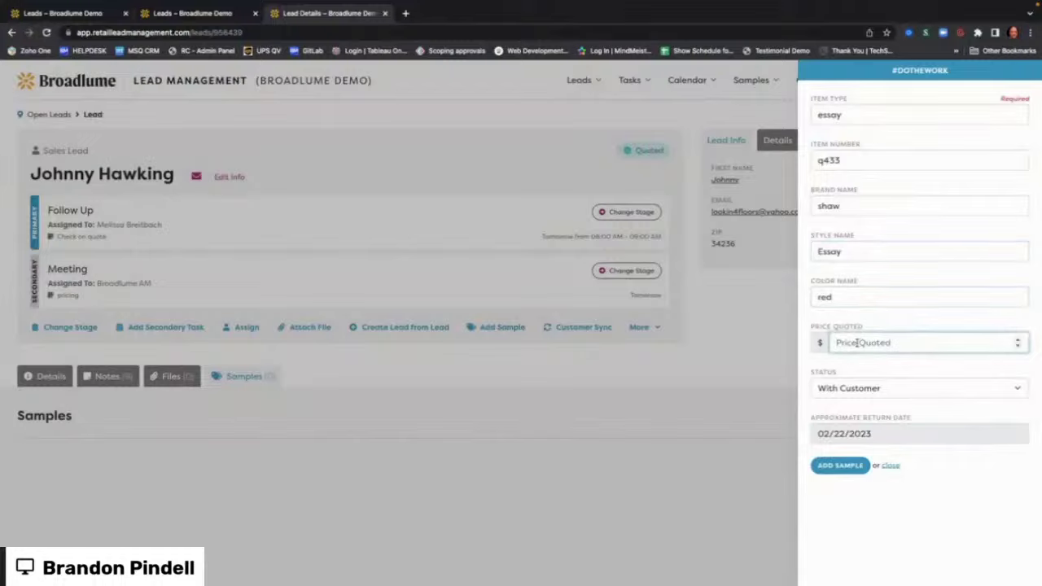
text(6900)
key(BackSpace)
key(BackSpace)
key(BackSpace)
text(6.99)
key(Tab)
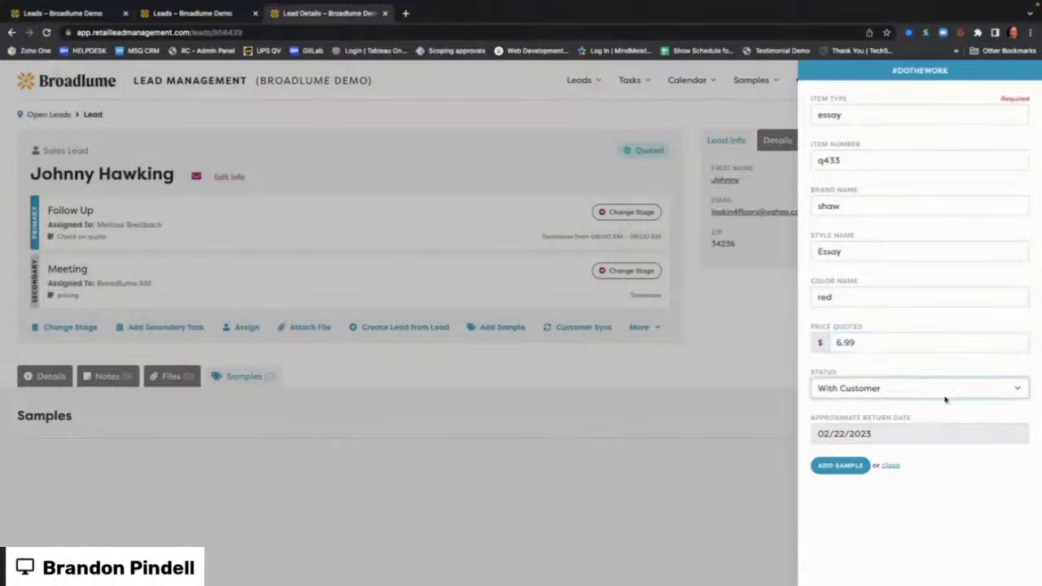
click(839, 465)
click(849, 467)
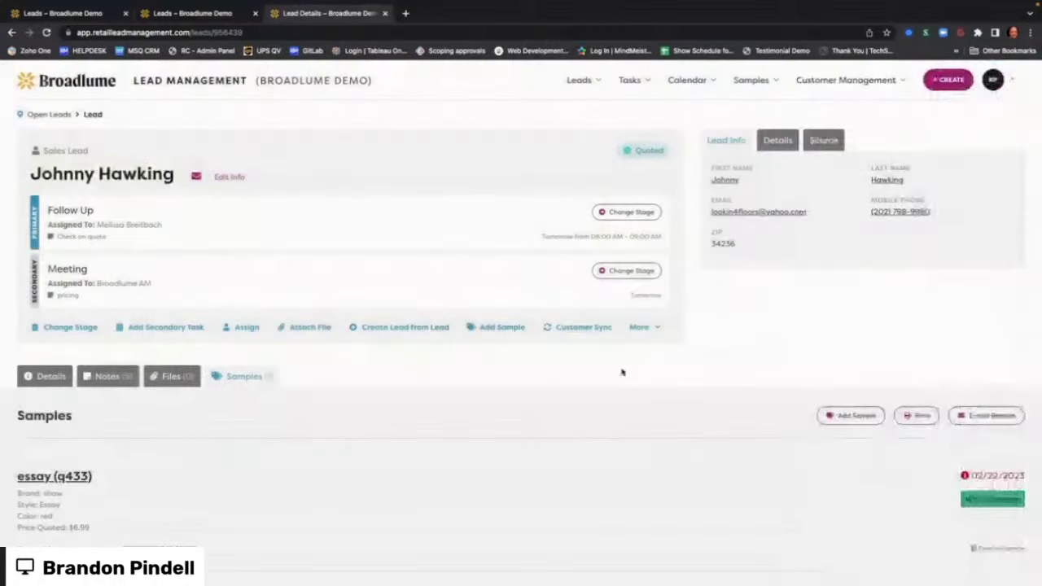
scroll(285, 452, down, 2)
scroll(285, 452, down, 2)
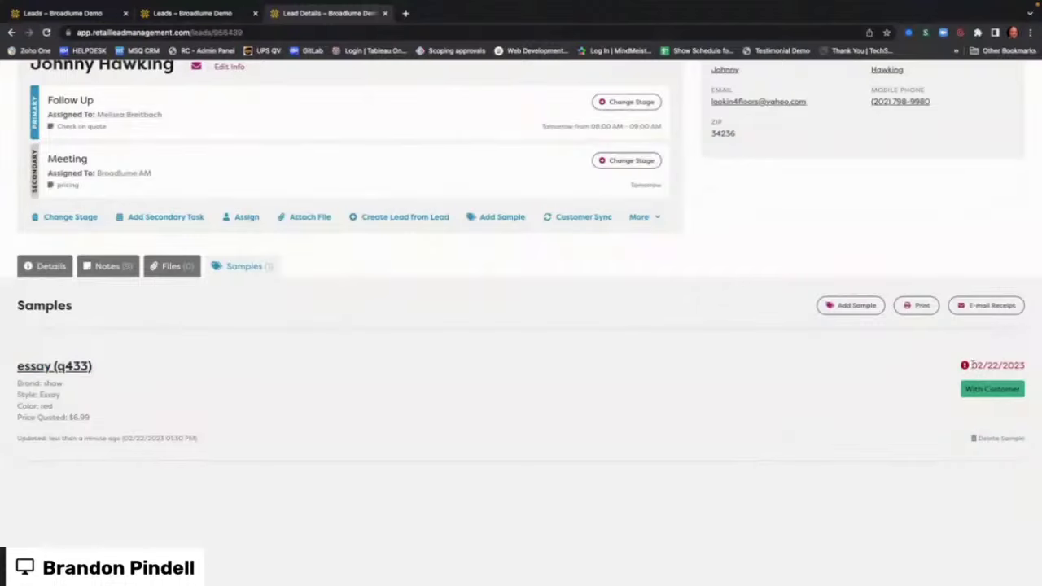
scroll(878, 356, up, 2)
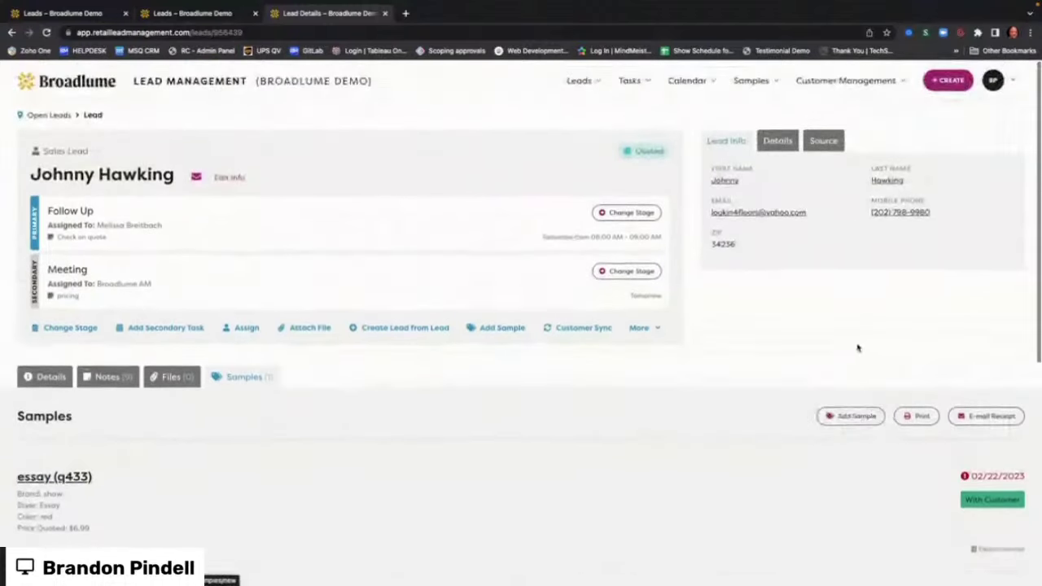
Return to the Open Leads list and check the Samples Out column.
click(589, 83)
click(580, 103)
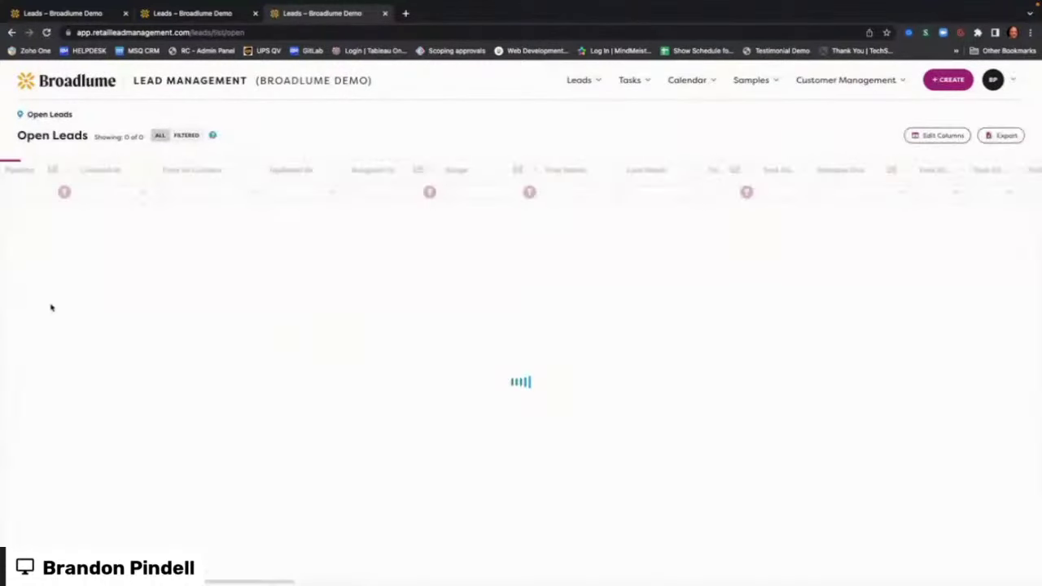
scroll(646, 267, right, 3)
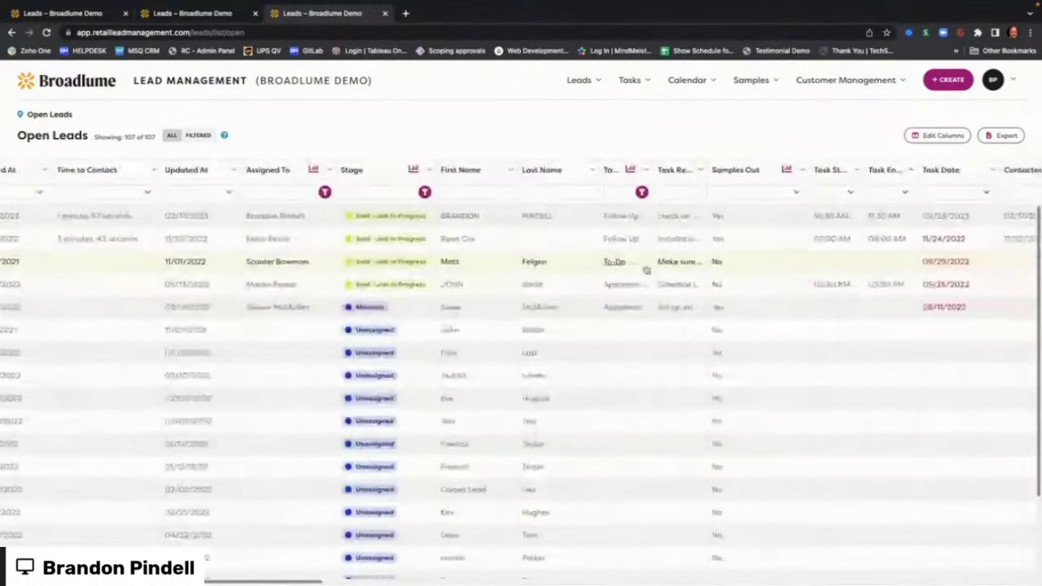
scroll(646, 268, right, 1)
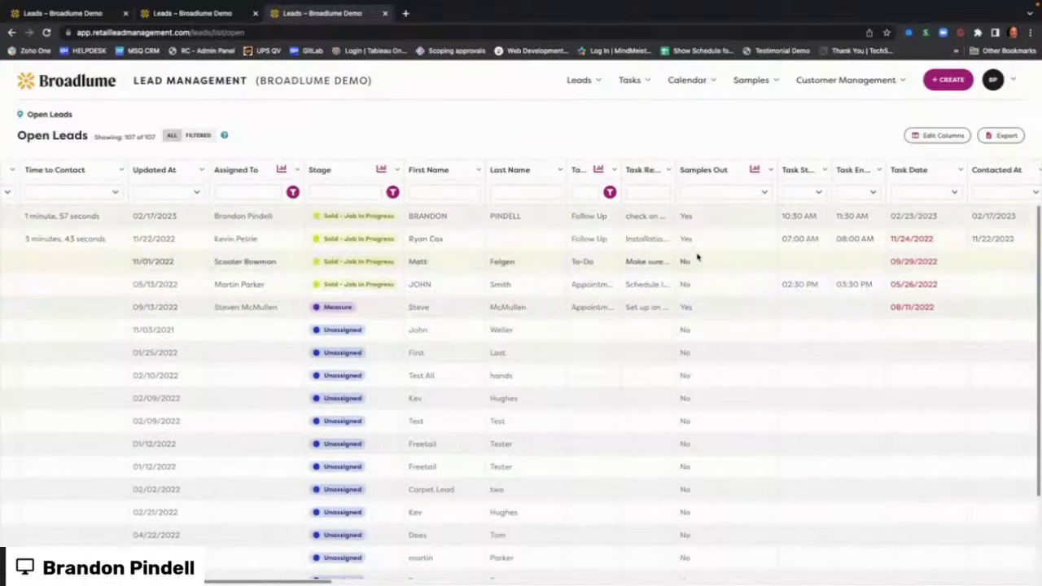
Examine the available columns for the Open Leads list, then close the column settings without changing anything.
click(937, 136)
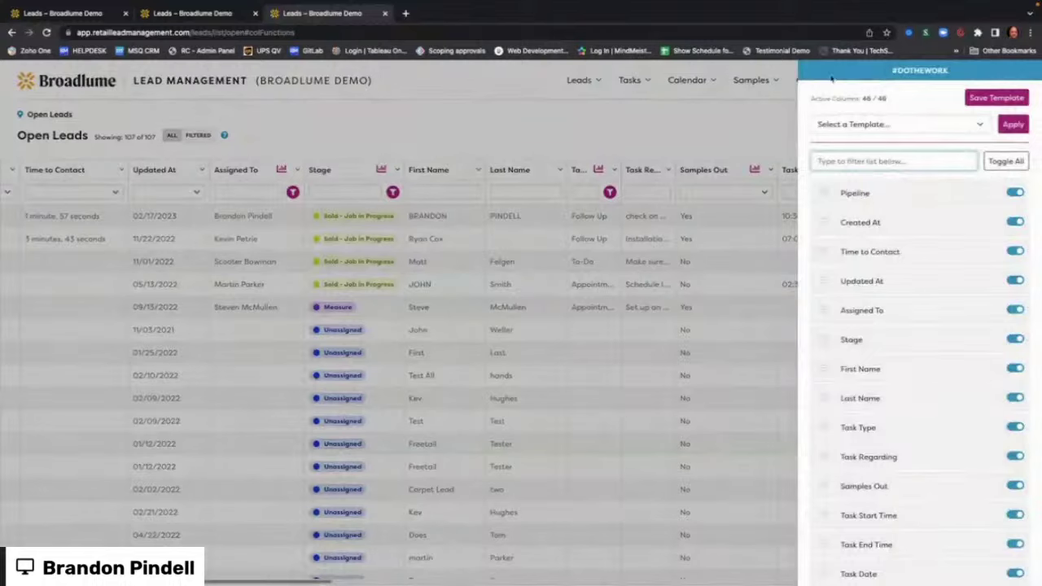
scroll(891, 412, down, 1)
scroll(891, 412, up, 1)
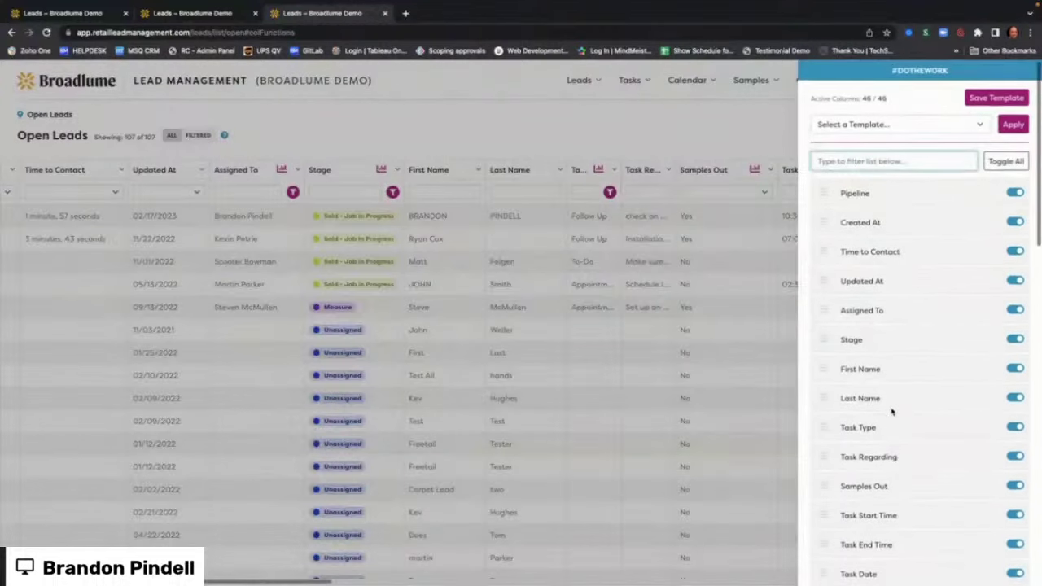
scroll(977, 309, down, 5)
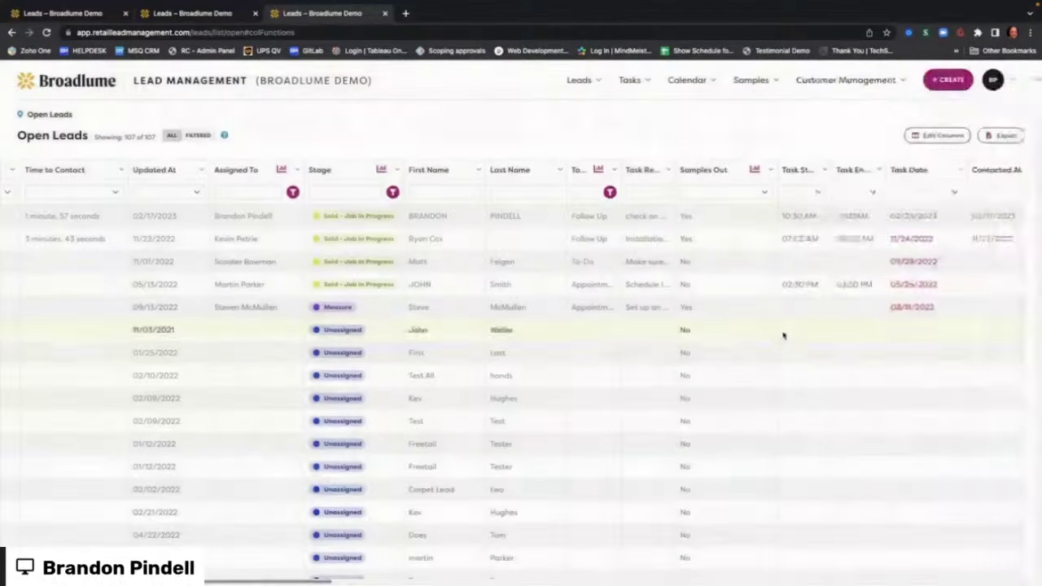
click(780, 344)
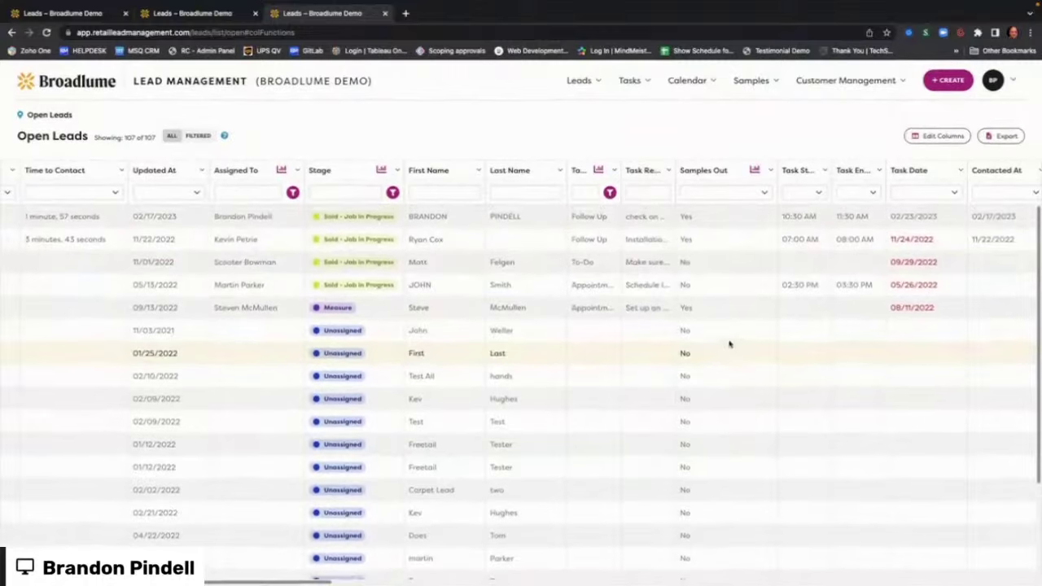
View the list of samples that are with customers, then review the list of incomplete tasks.
click(752, 81)
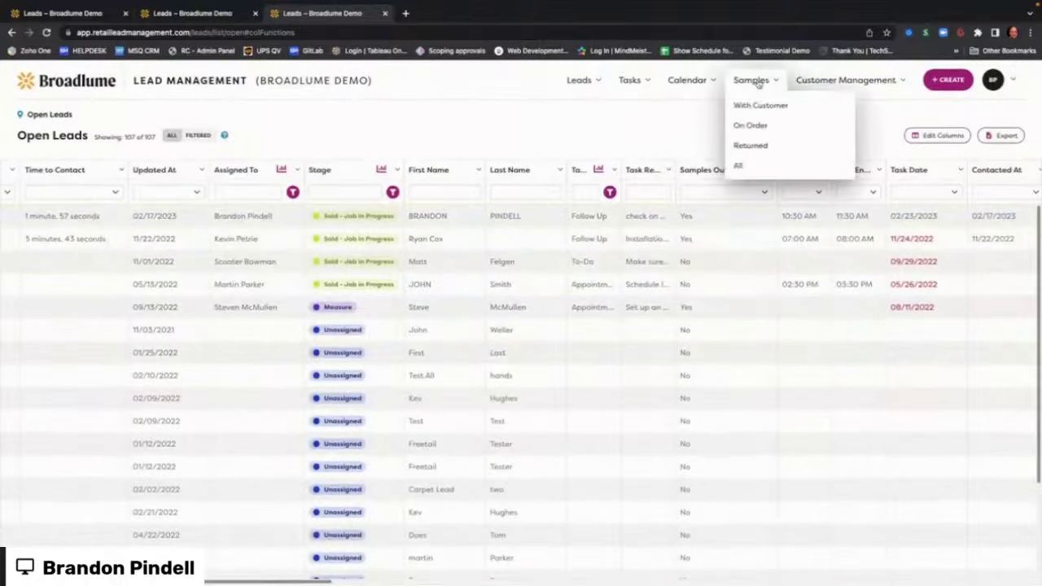
click(757, 105)
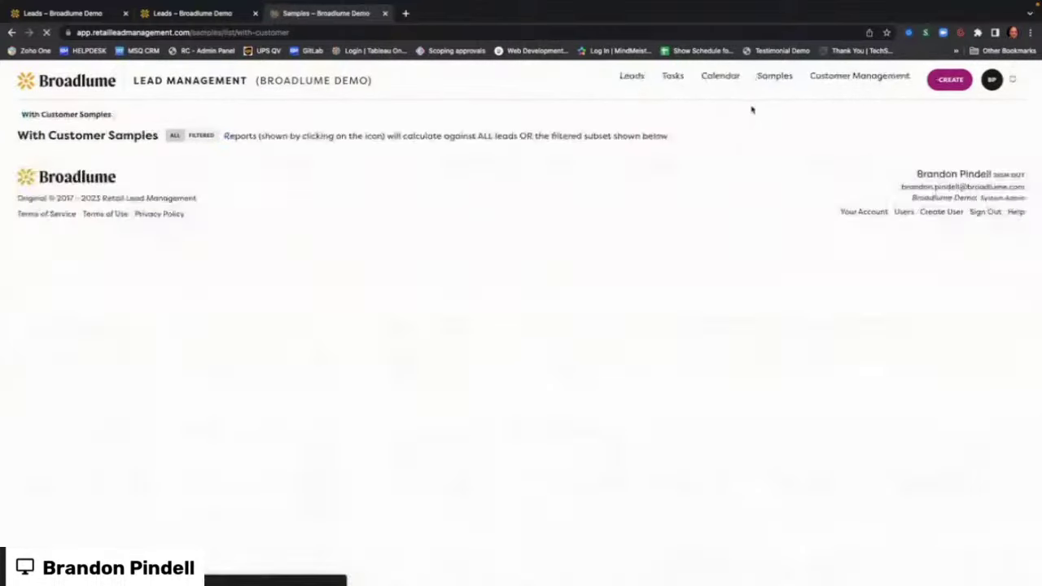
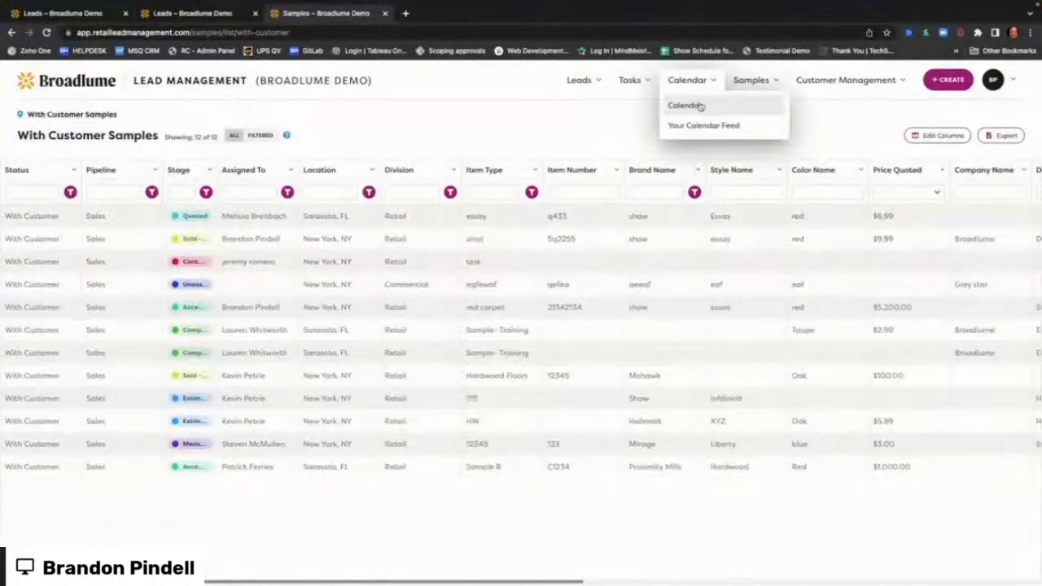
click(650, 81)
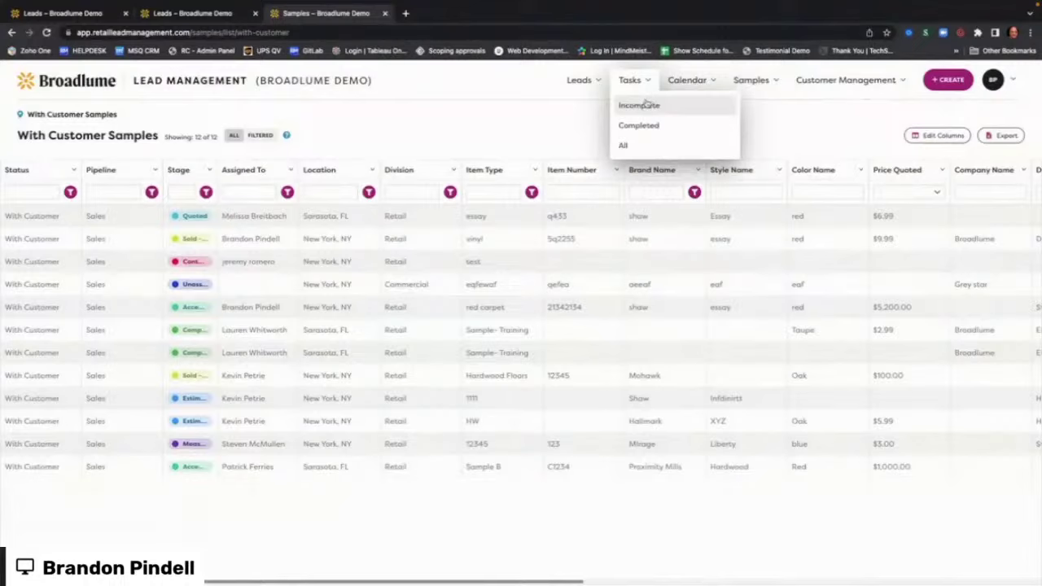
click(643, 104)
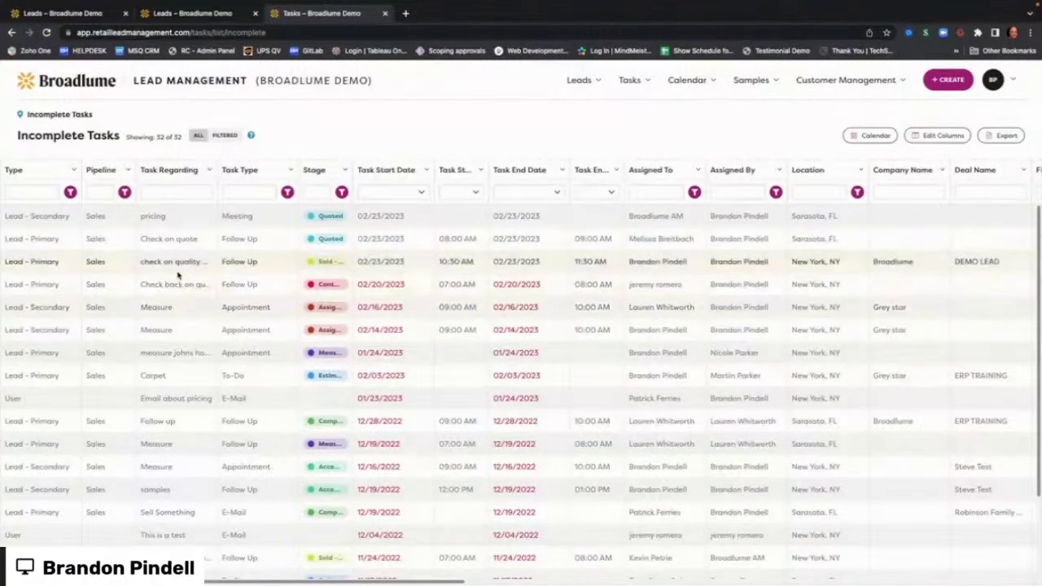
scroll(175, 323, down, 1)
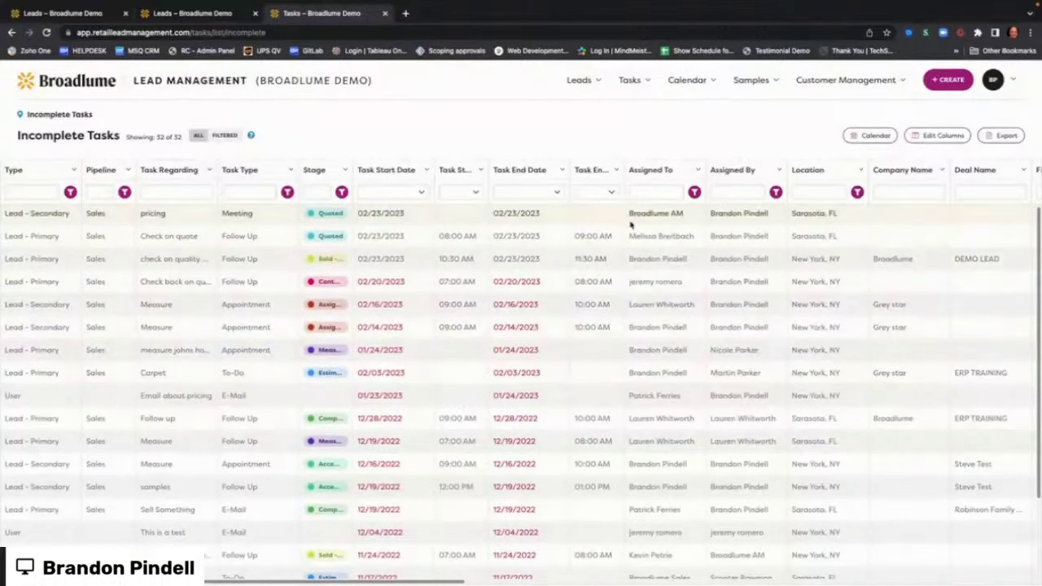
scroll(658, 268, down, 1)
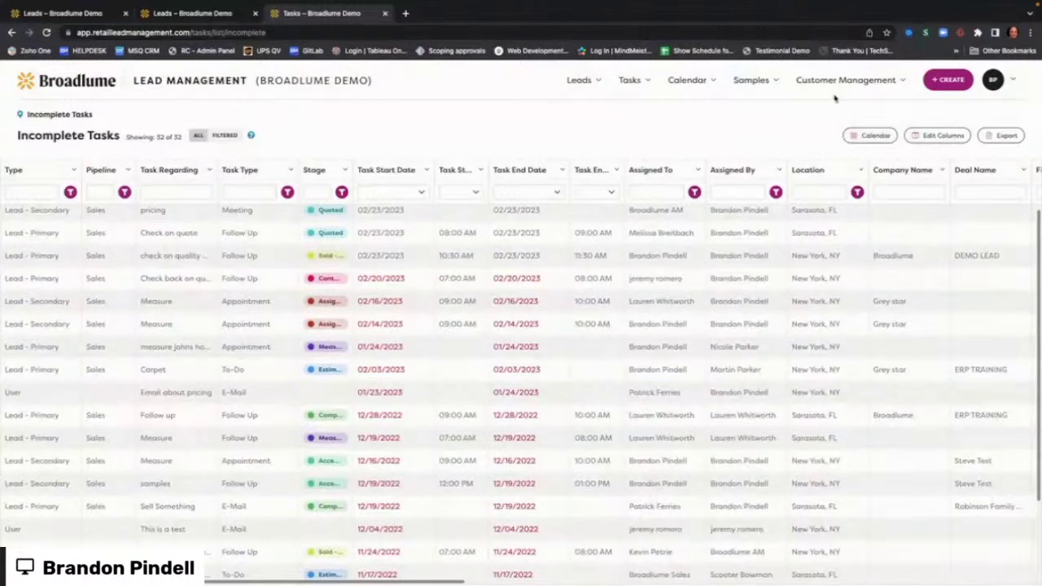
Open the calendar from the incomplete tasks list and show all events instead of a single user's.
click(870, 136)
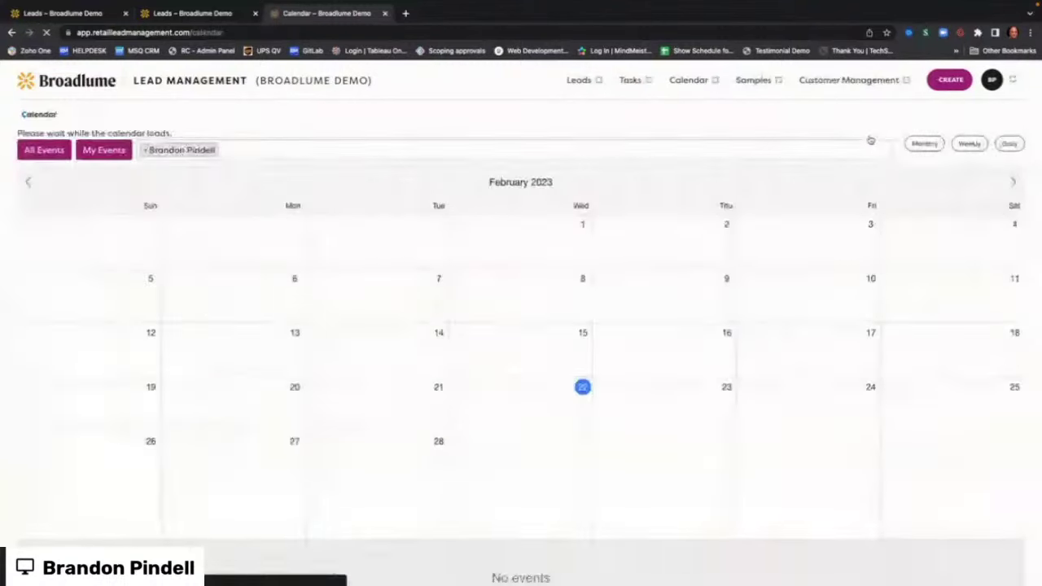
click(145, 137)
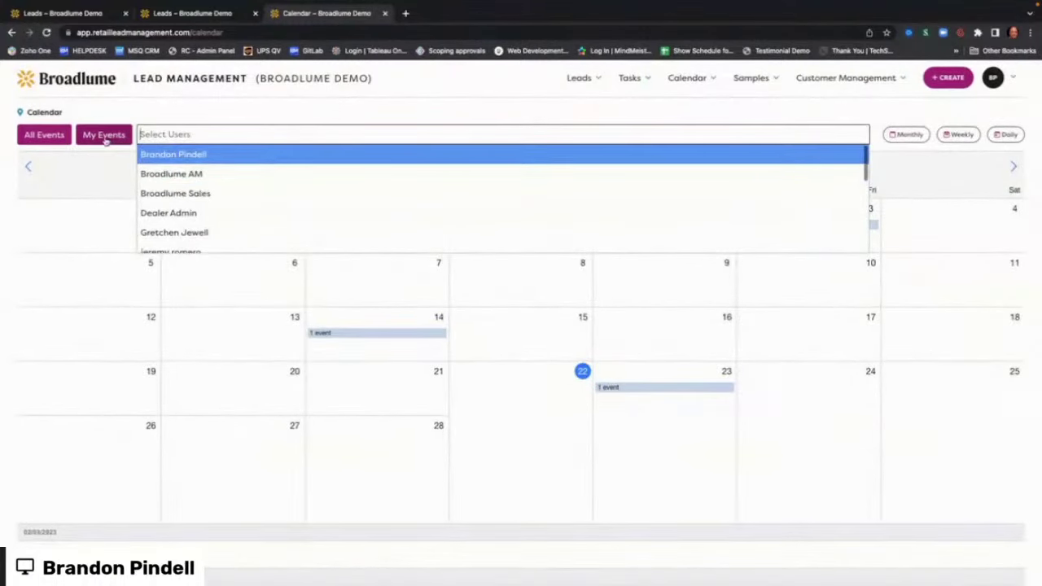
click(44, 135)
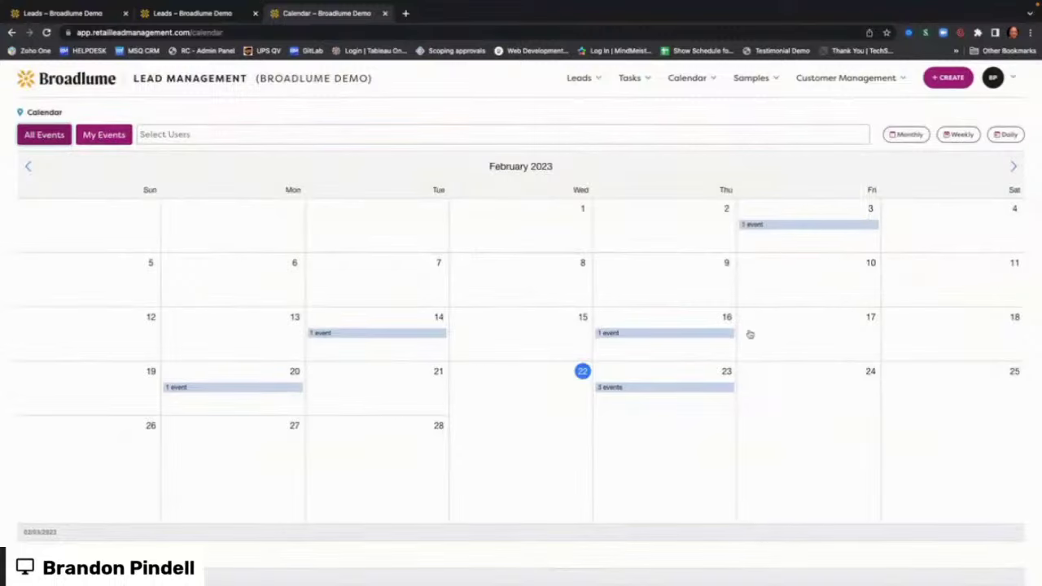
Check the events scheduled for February 23 and review the month's event list below the calendar.
click(660, 396)
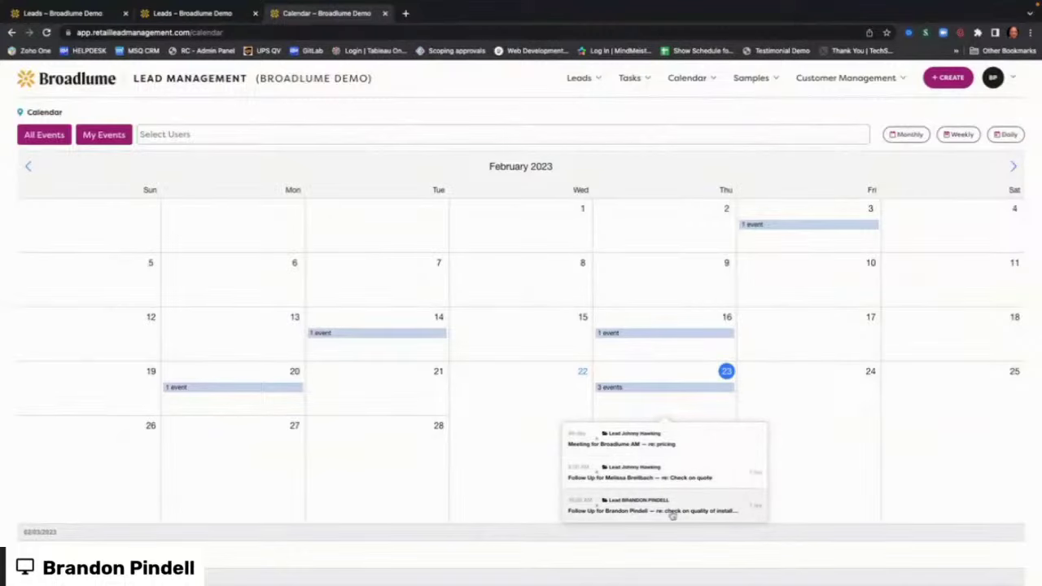
scroll(356, 488, down, 2)
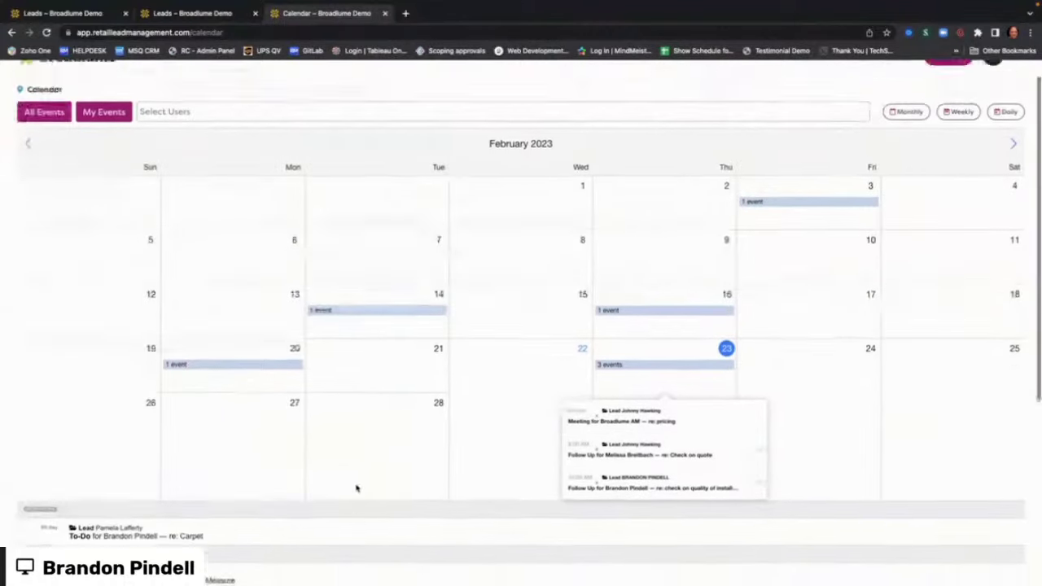
scroll(356, 488, down, 1)
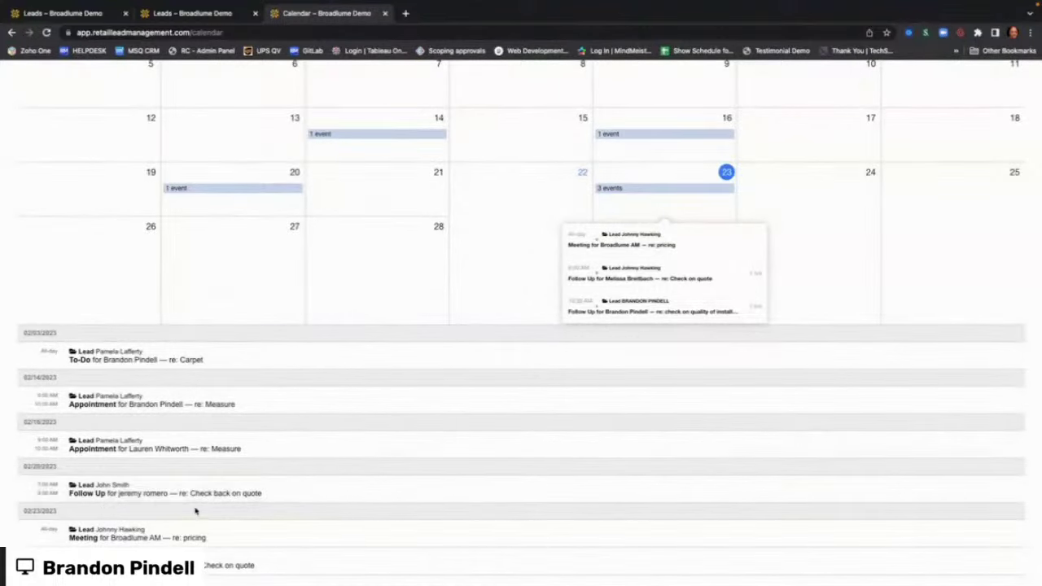
scroll(184, 488, down, 1)
scroll(184, 489, up, 5)
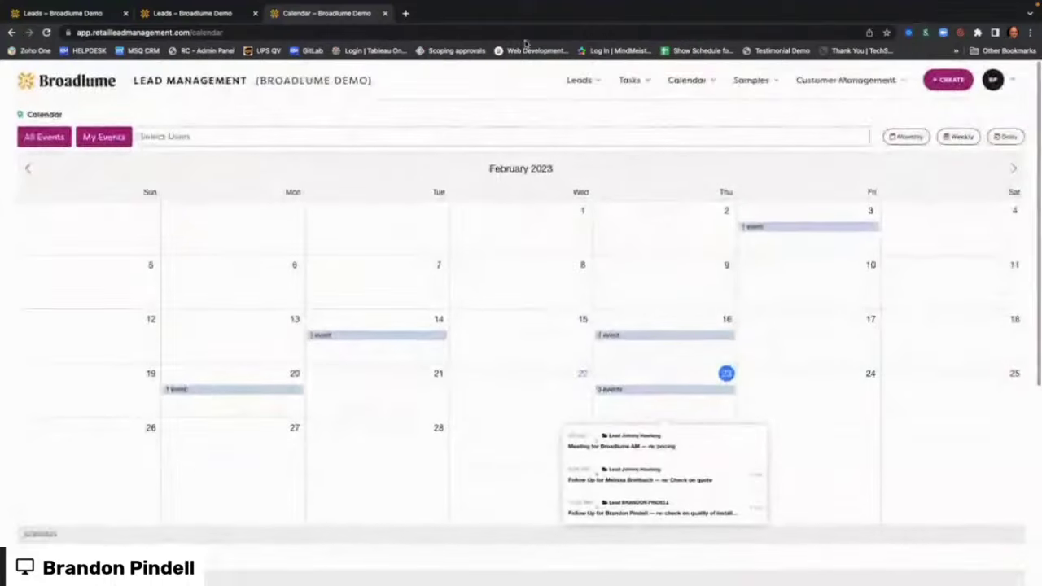
Open the list of all companies and view the Dolly Co. company record.
click(854, 82)
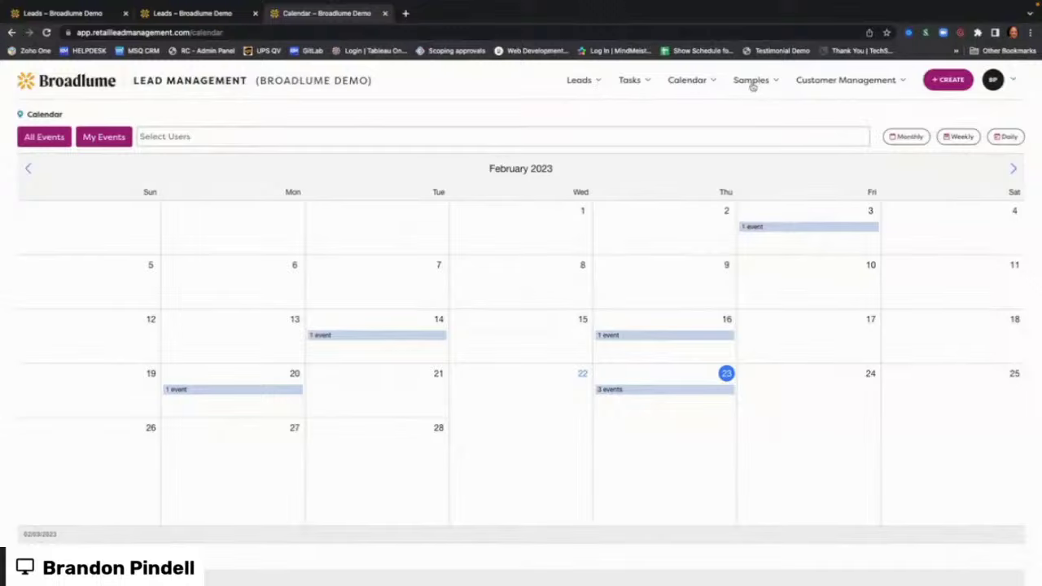
click(865, 81)
click(847, 105)
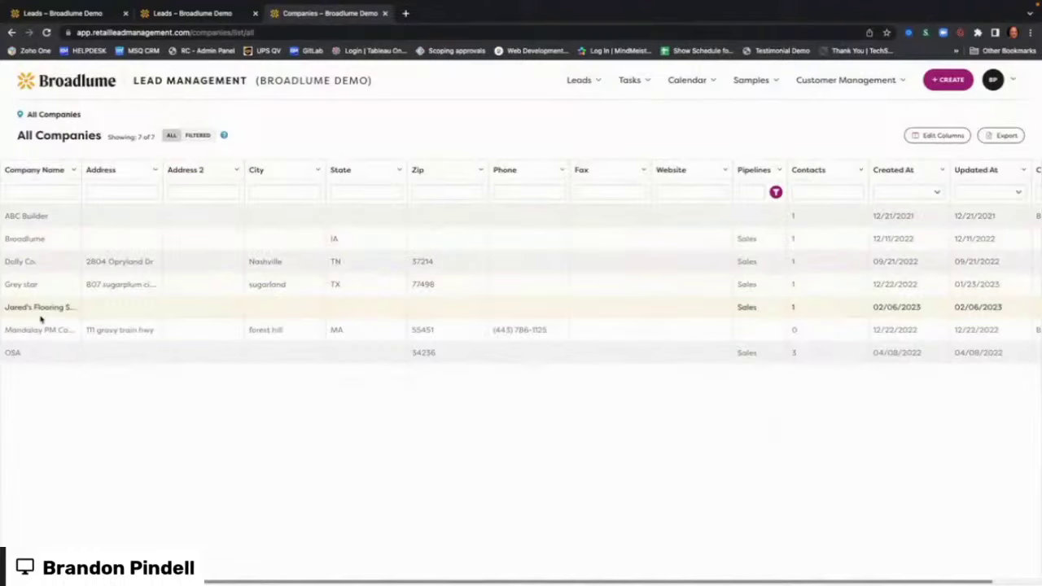
click(22, 262)
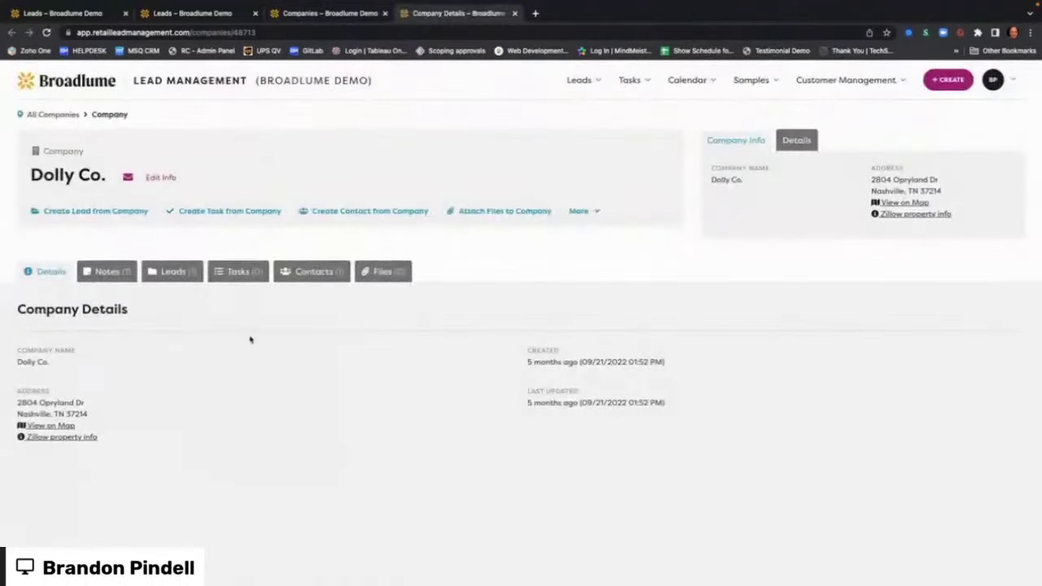
View the contacts of Dolly Co. and open the details of its listed contact.
click(311, 276)
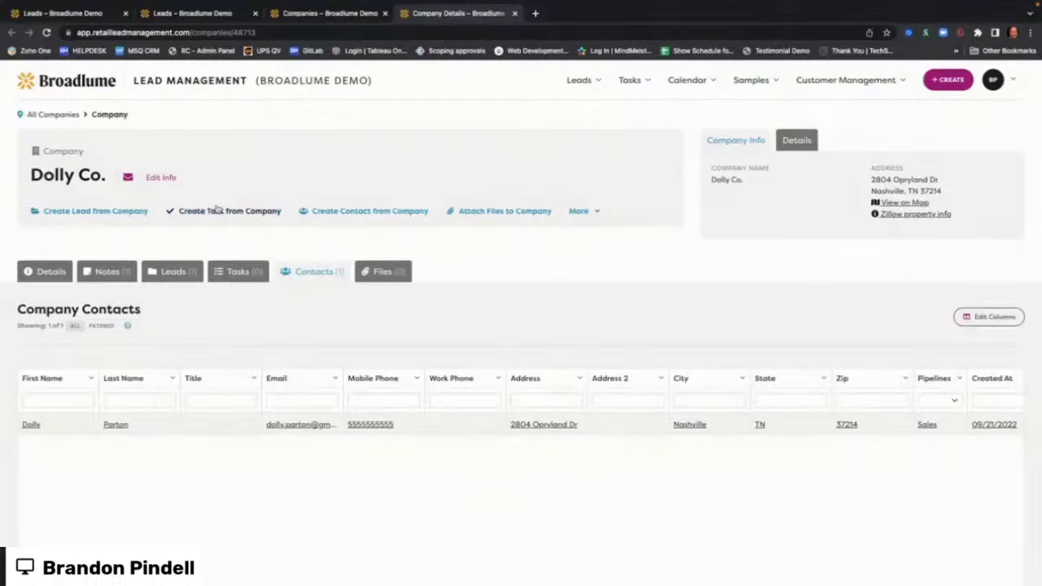
scroll(98, 435, down, 1)
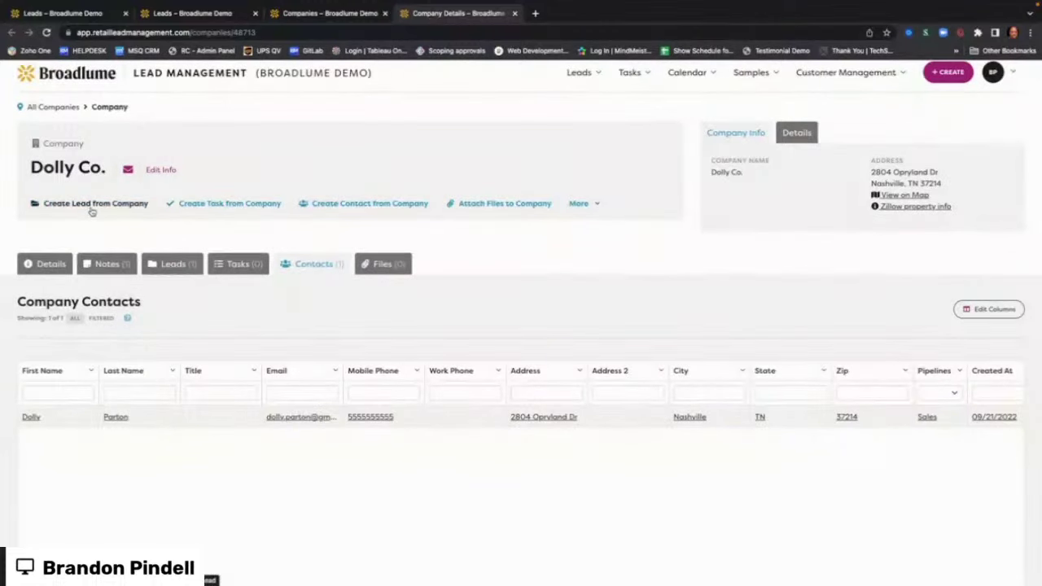
click(61, 424)
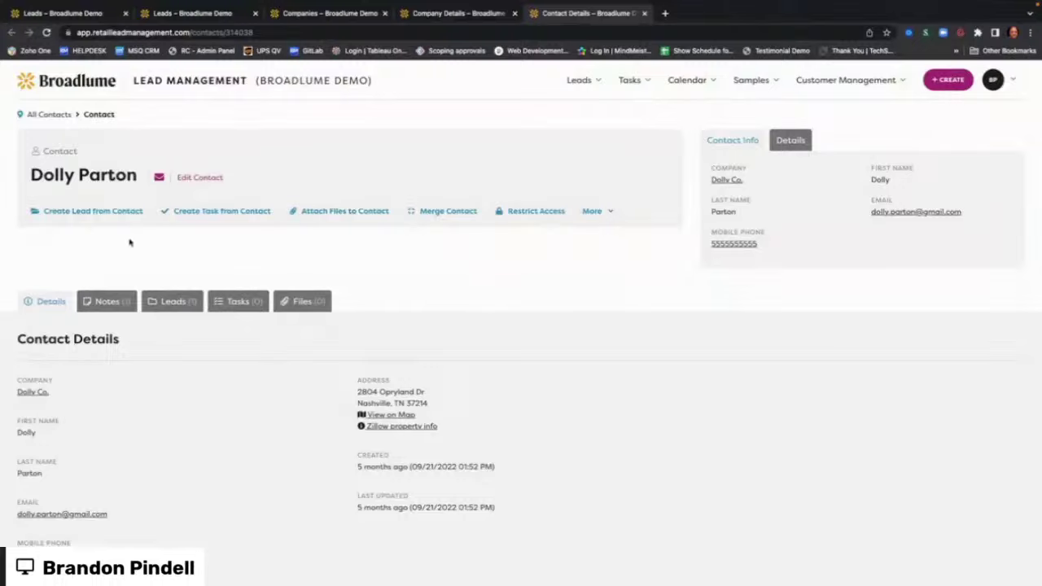
View the contact's access restriction settings and close them without saving a restriction.
click(541, 212)
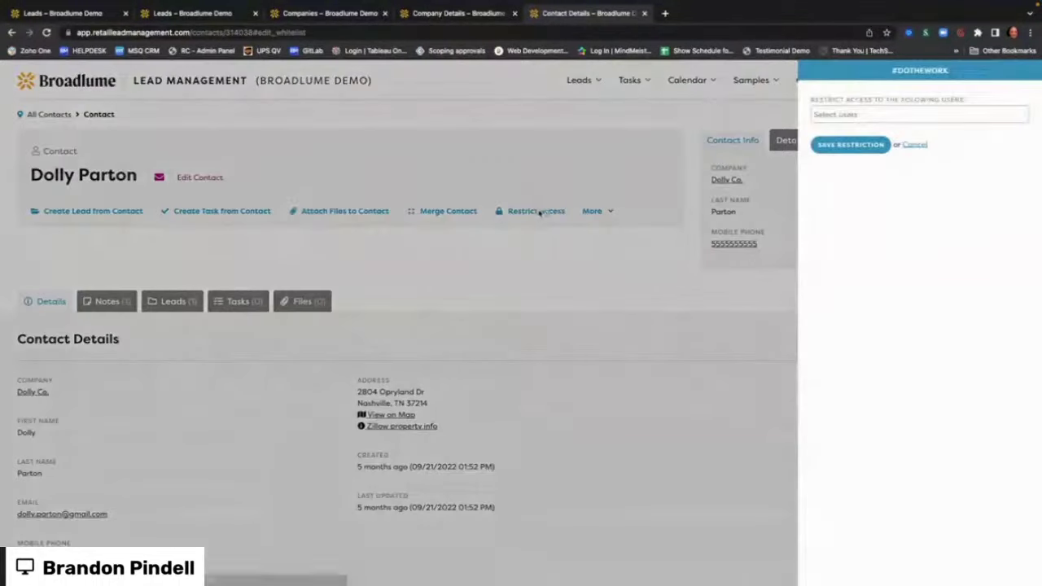
click(909, 147)
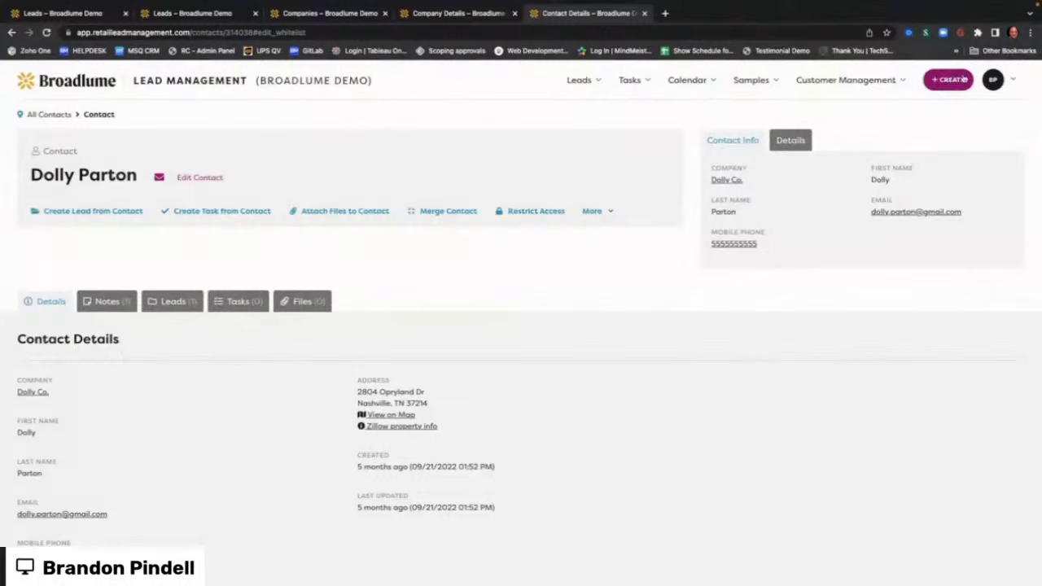
scroll(1006, 85, down, 1)
Open the list of users and review your own account's locations, divisions, pipelines and notification options.
click(1007, 85)
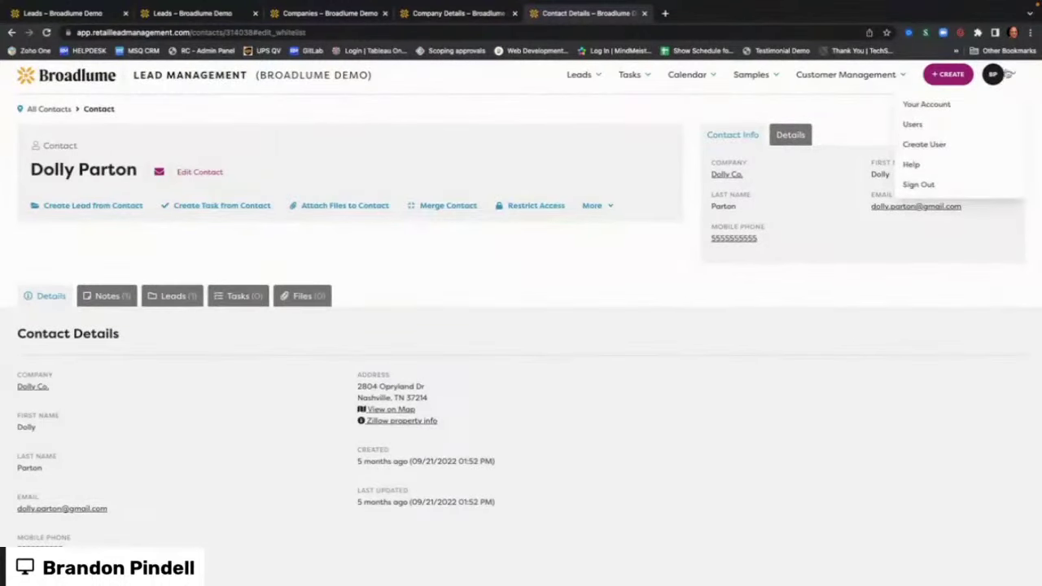
click(930, 146)
click(922, 127)
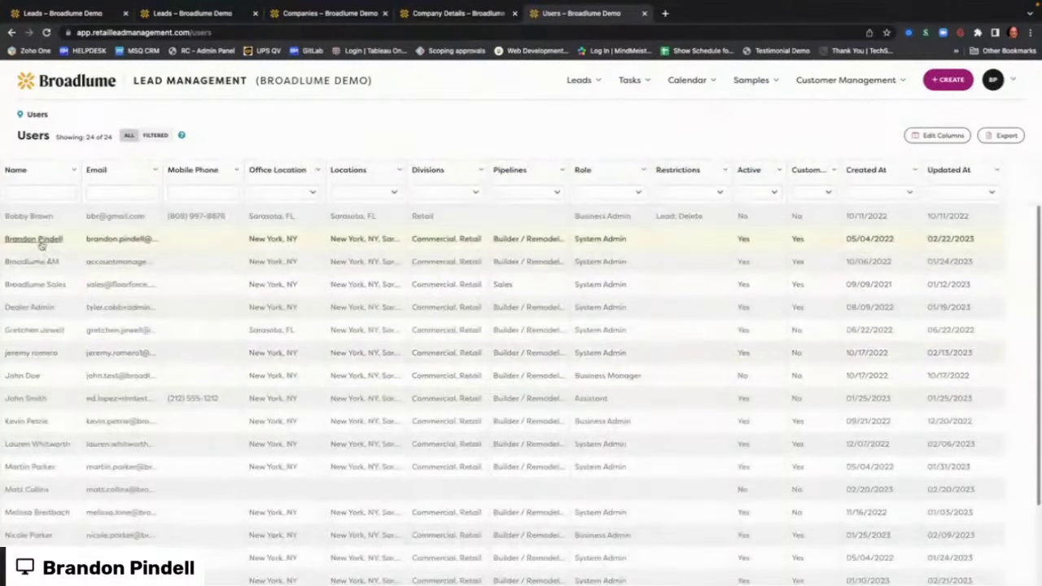
click(37, 239)
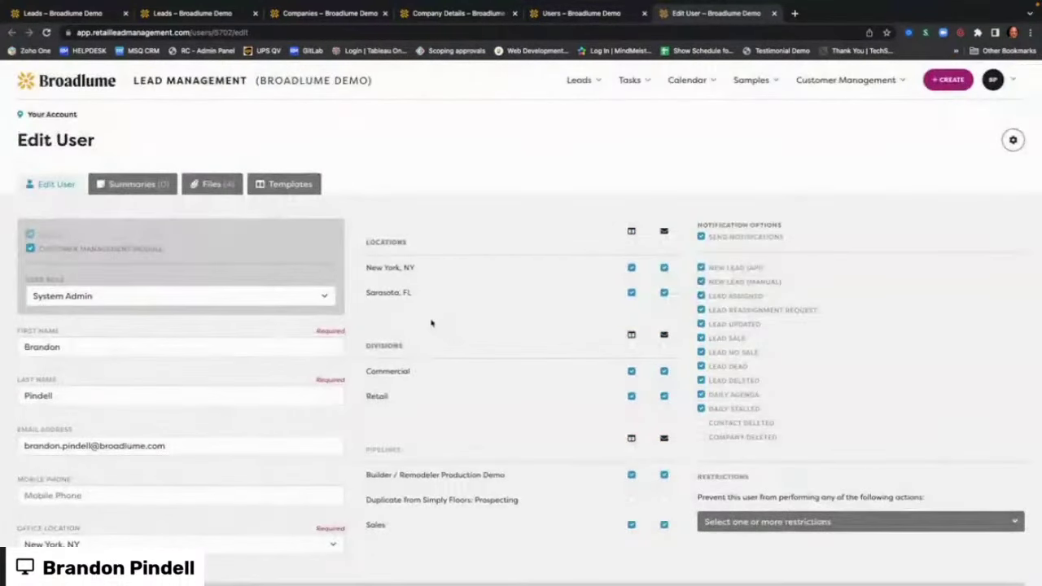
scroll(421, 342, down, 1)
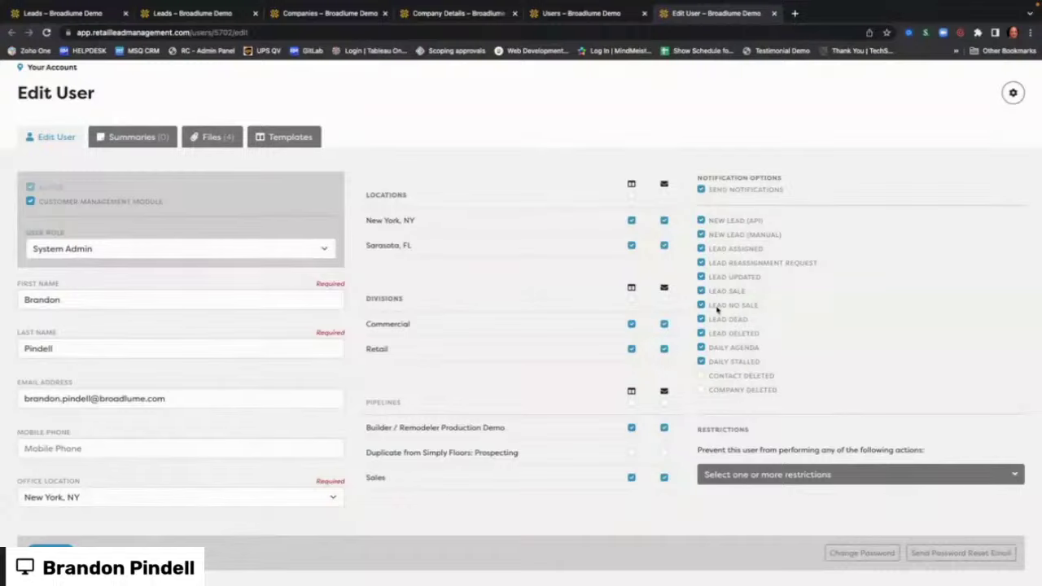
scroll(715, 244, up, 1)
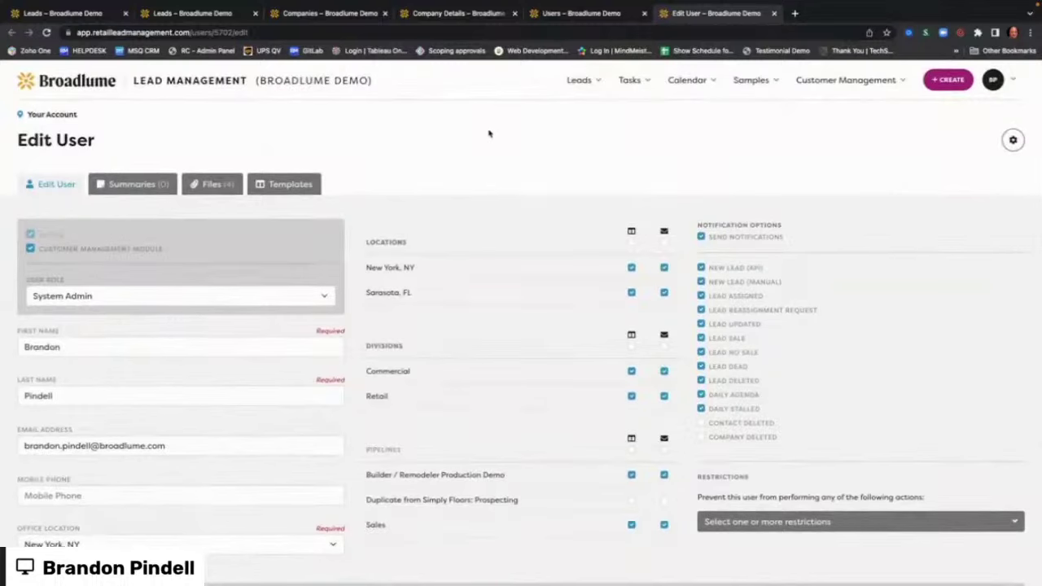
View the open leads list, open the sales lead in the Measure stage and close the leads list page.
click(577, 84)
click(721, 144)
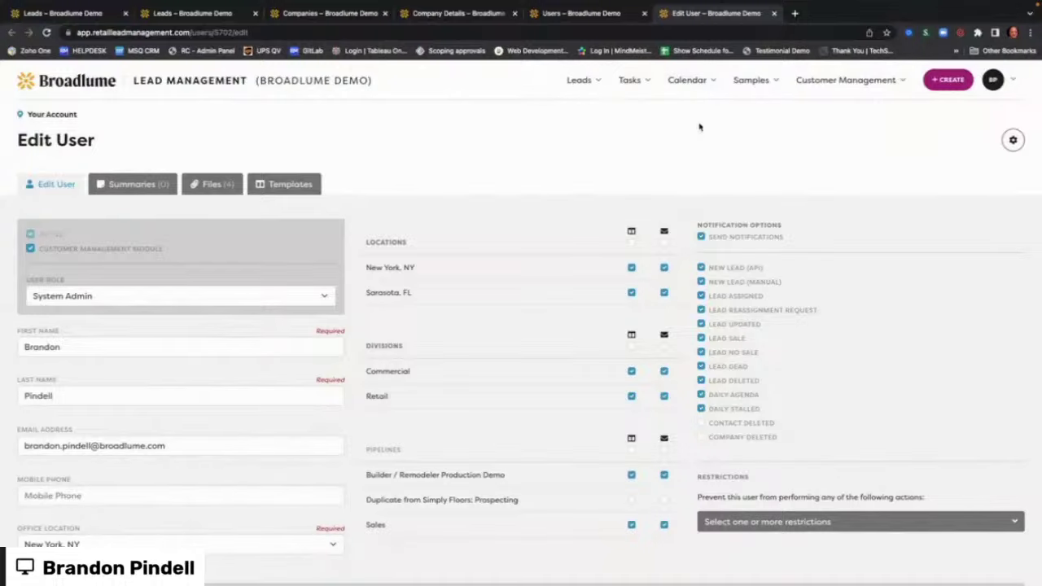
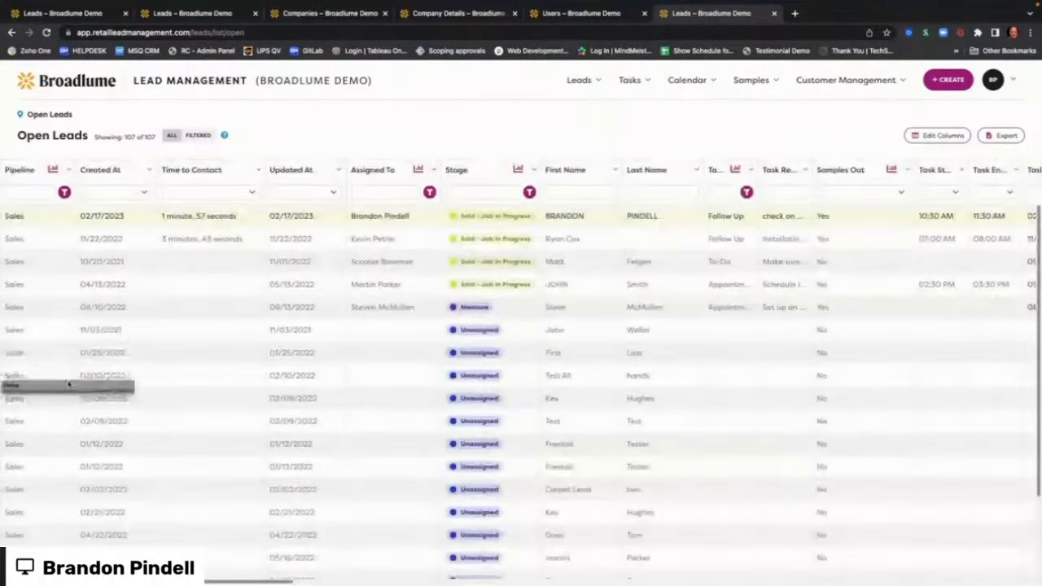
click(21, 307)
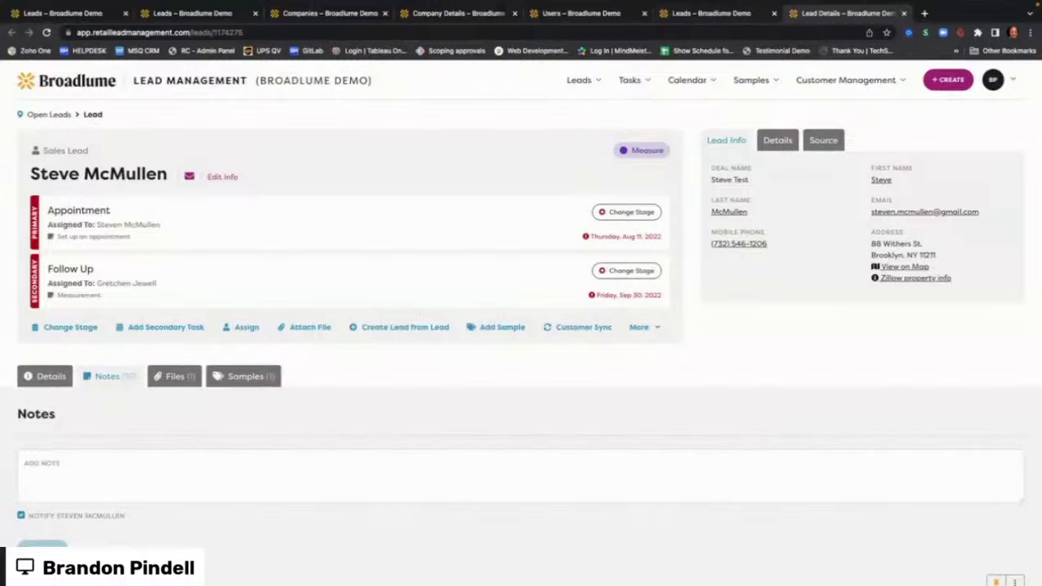
click(686, 15)
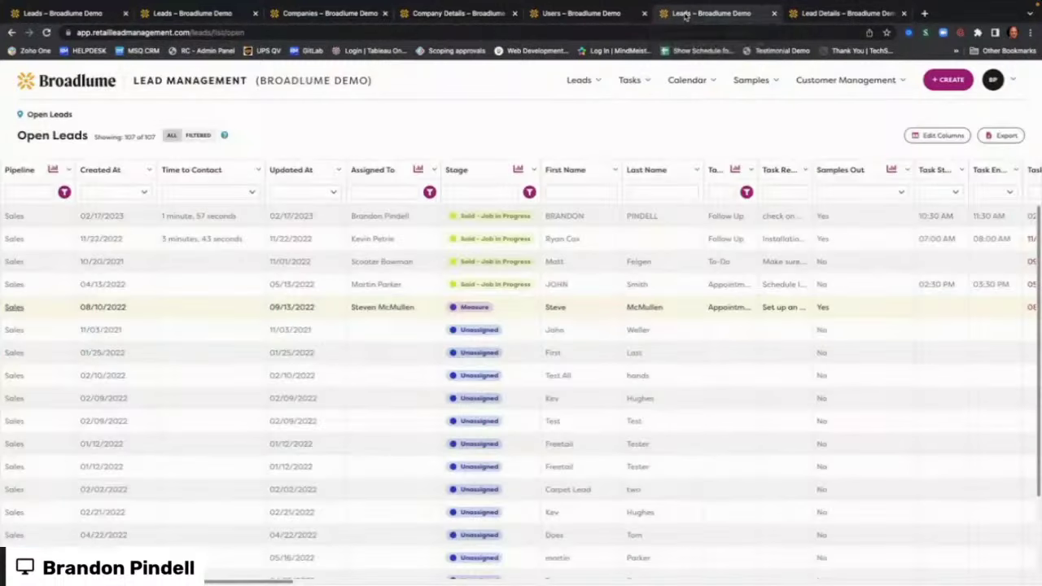
click(774, 13)
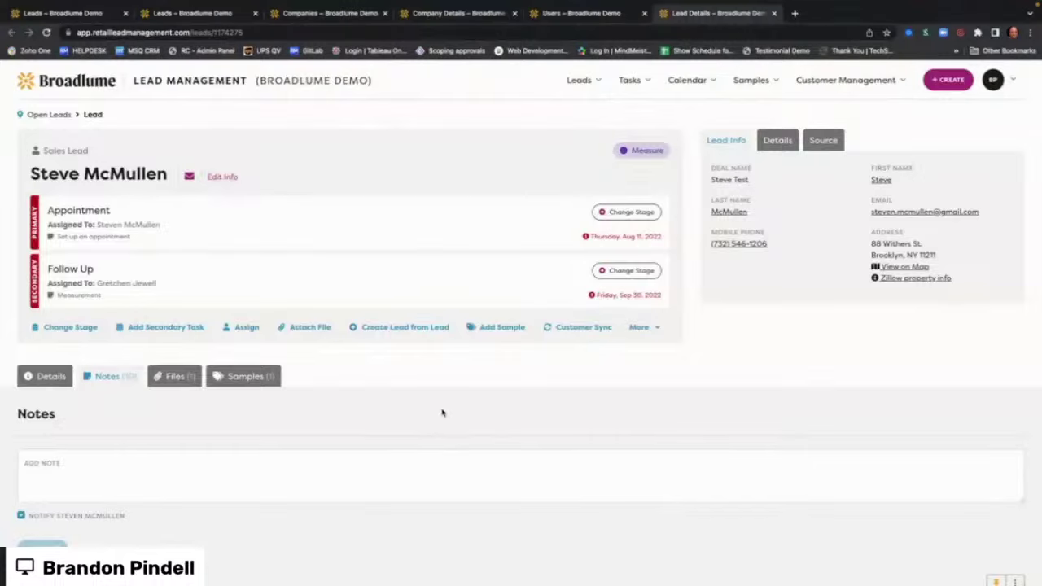
Start creating a new sales lead and enter Test as its deal name.
click(950, 80)
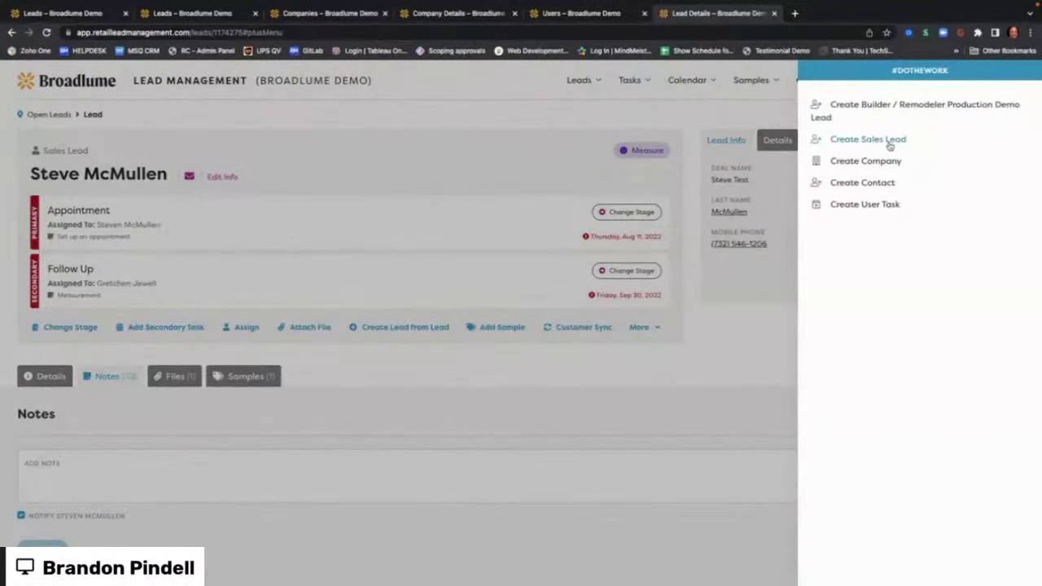
click(890, 144)
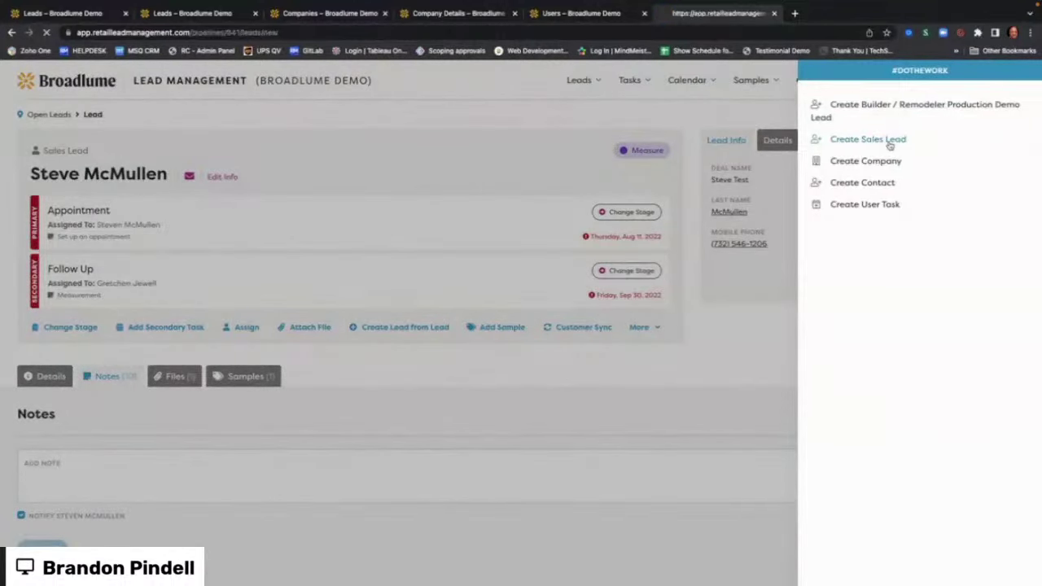
click(138, 193)
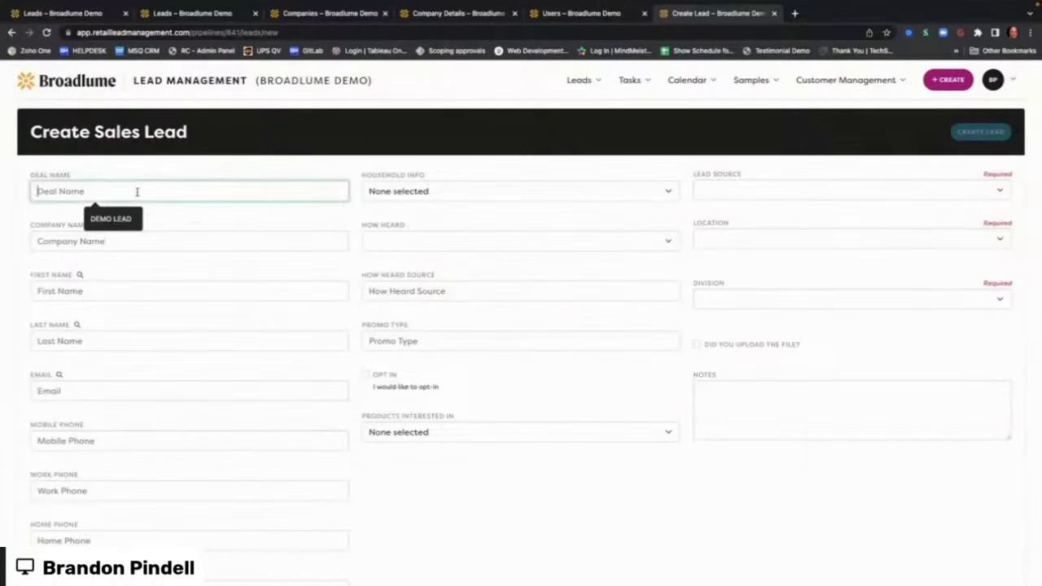
scroll(163, 273, down, 1)
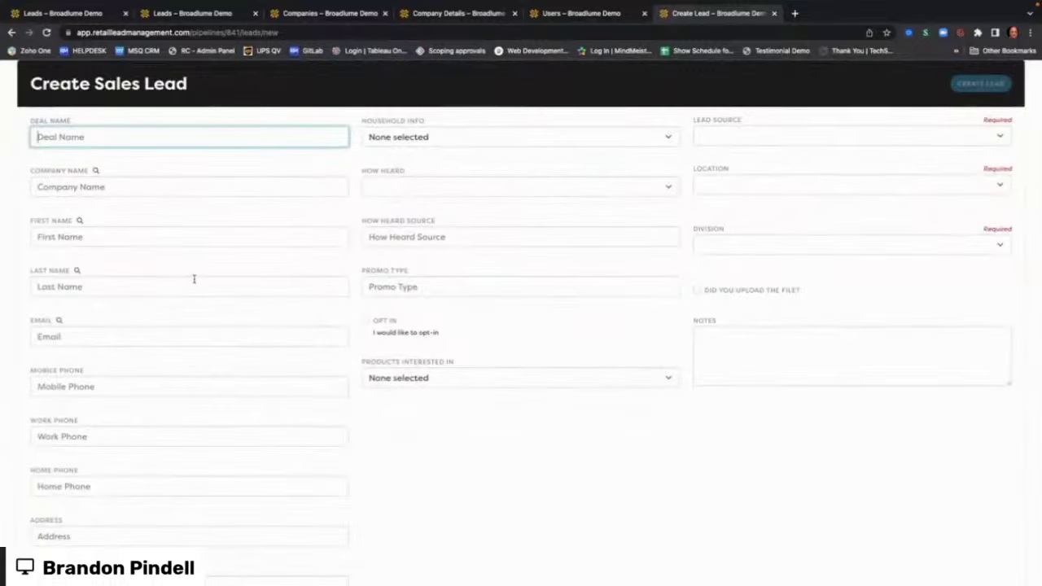
text(T)
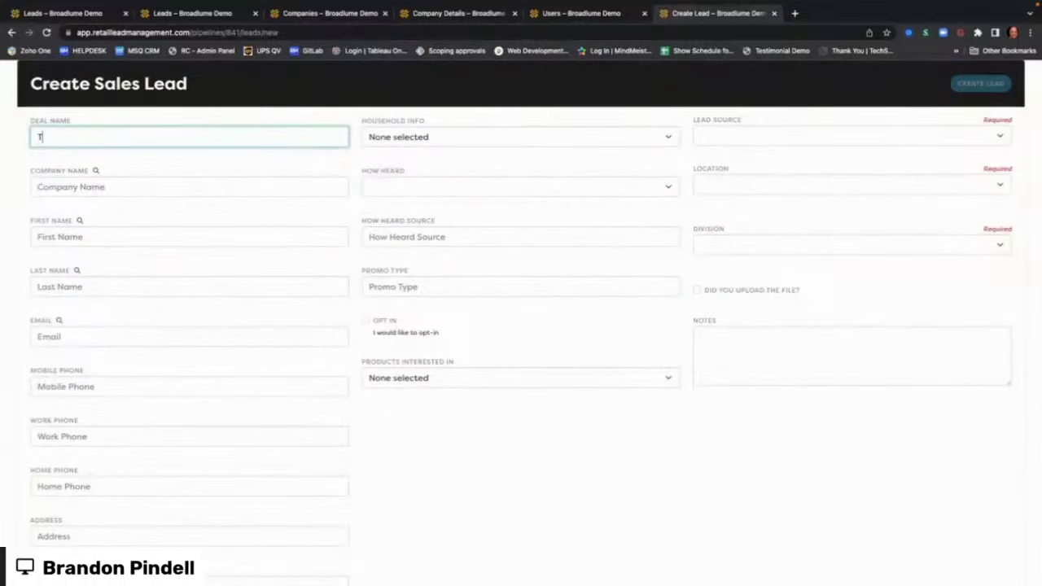
text(rst)
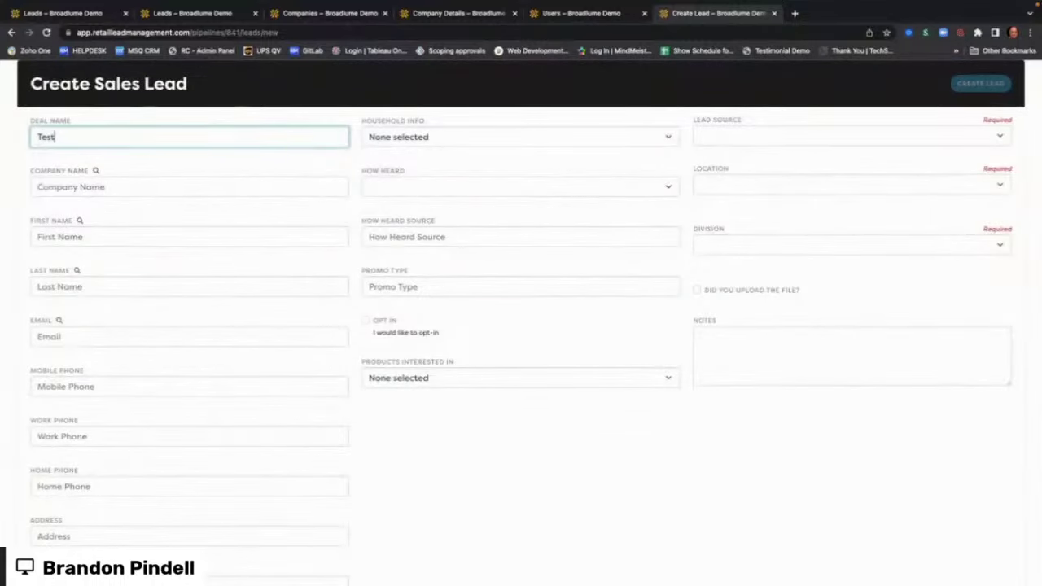
key(Tab)
key(Tab)
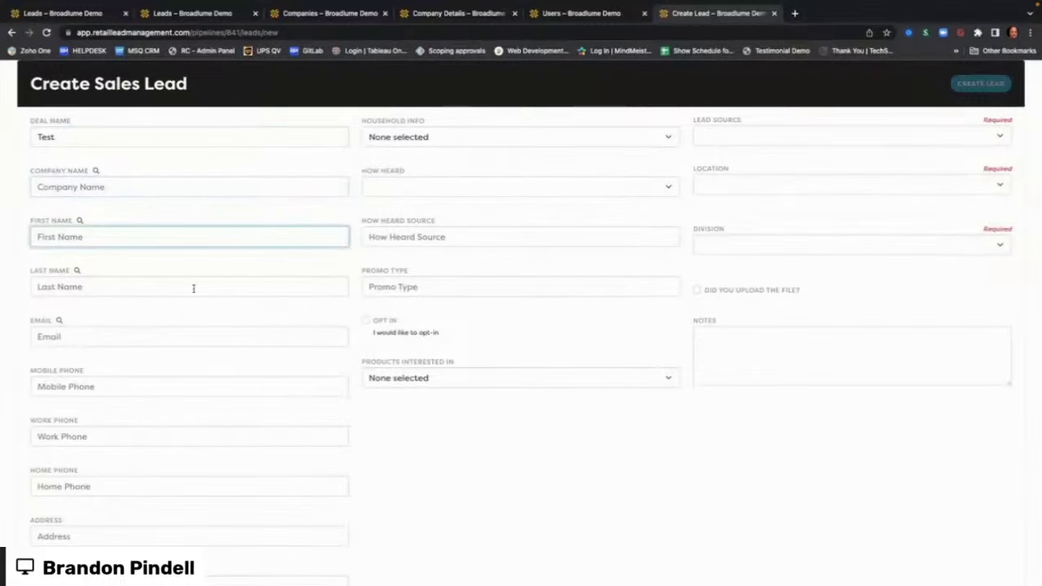
Set the new lead's household info to Infants and Toddlers.
scroll(144, 340, down, 3)
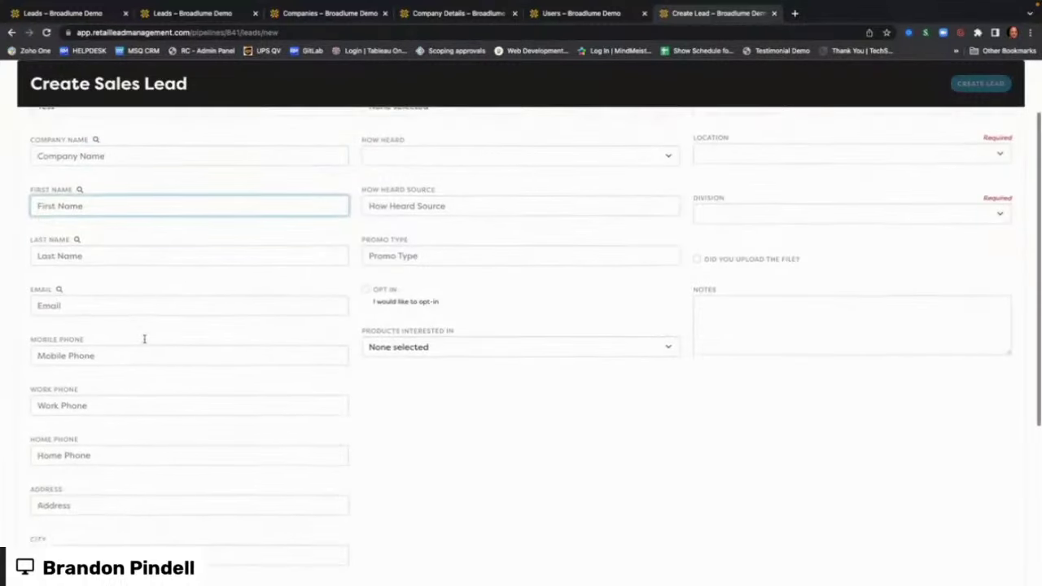
scroll(144, 341, up, 5)
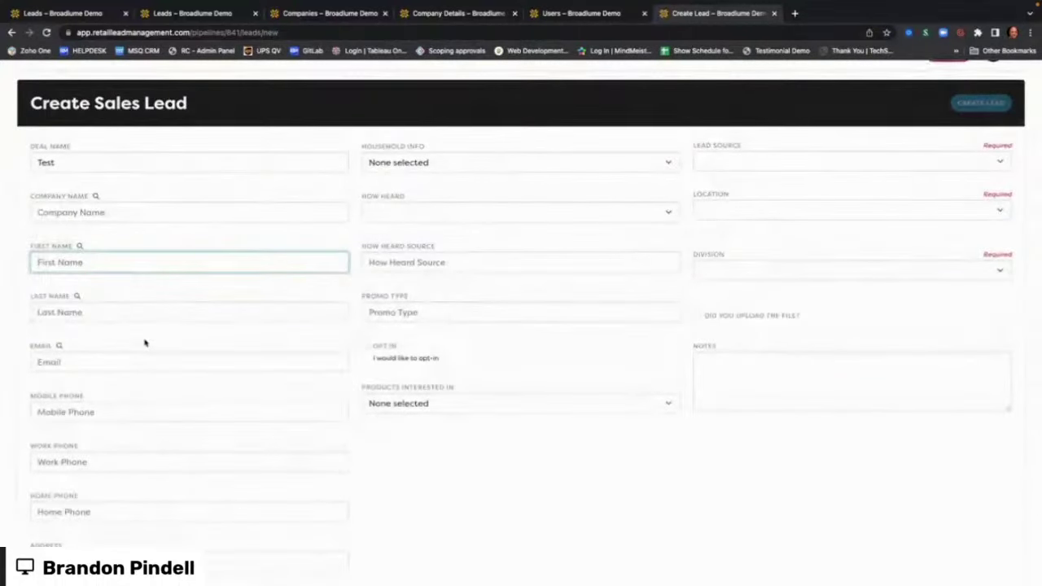
click(541, 164)
click(389, 182)
click(389, 201)
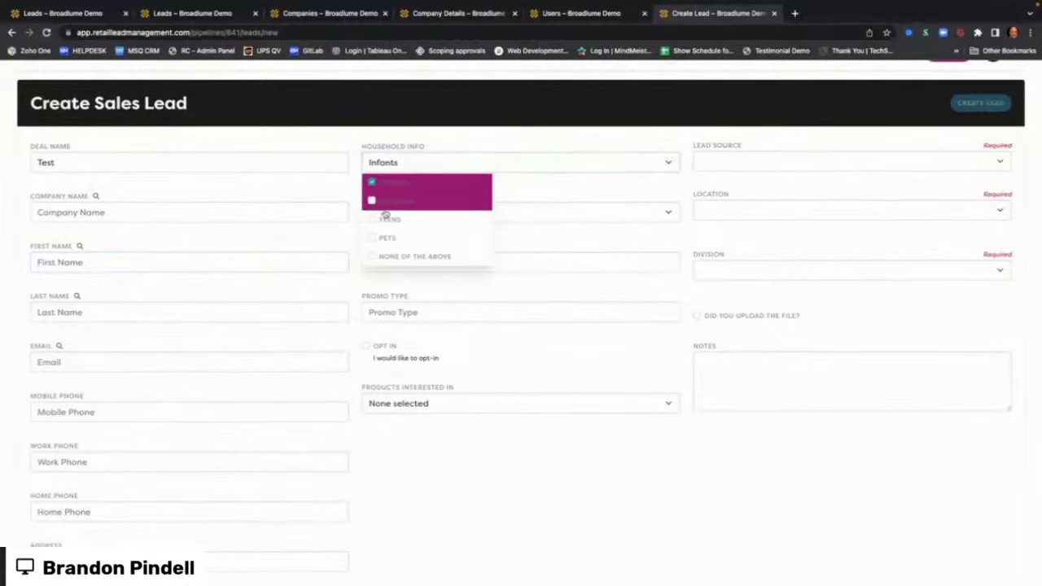
click(545, 195)
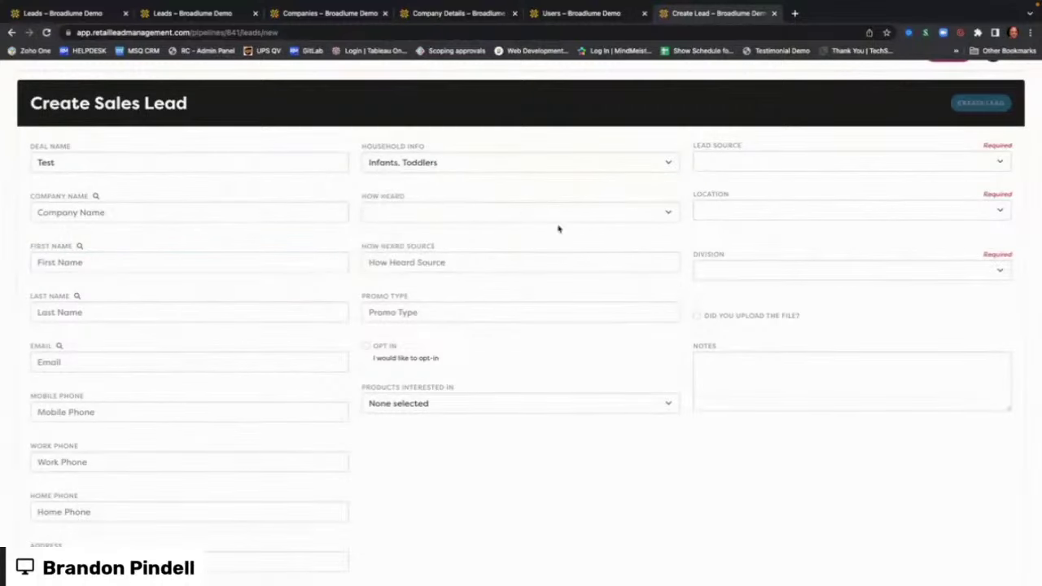
Check the How Heard options without choosing one and set the lead source to Walk In.
click(608, 218)
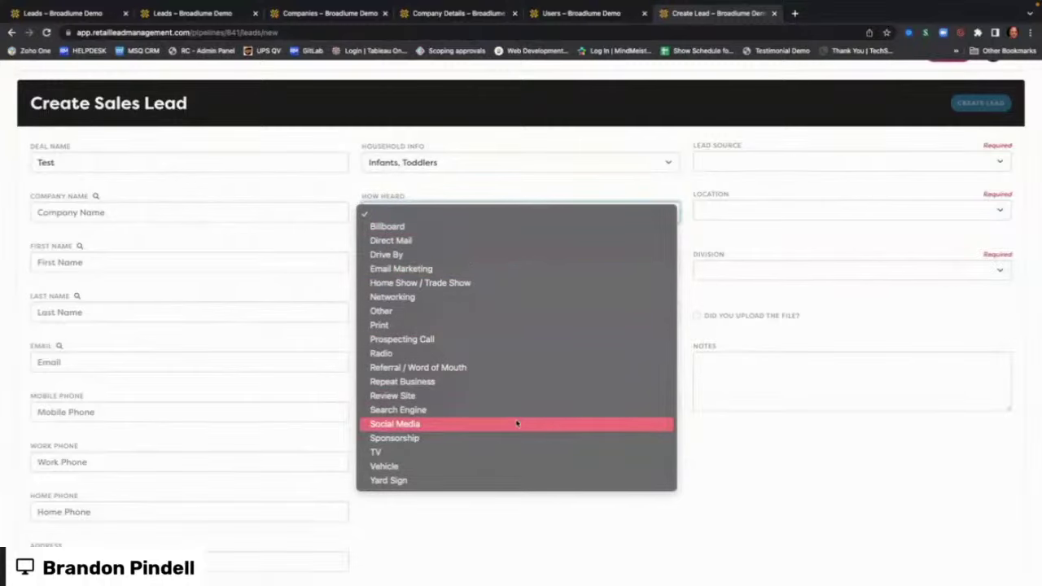
click(827, 170)
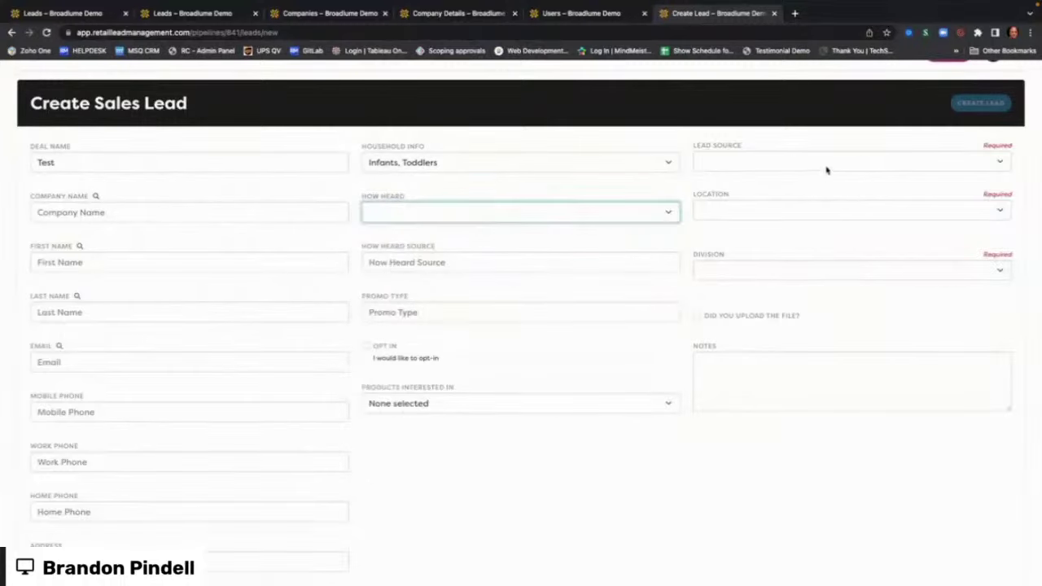
click(827, 168)
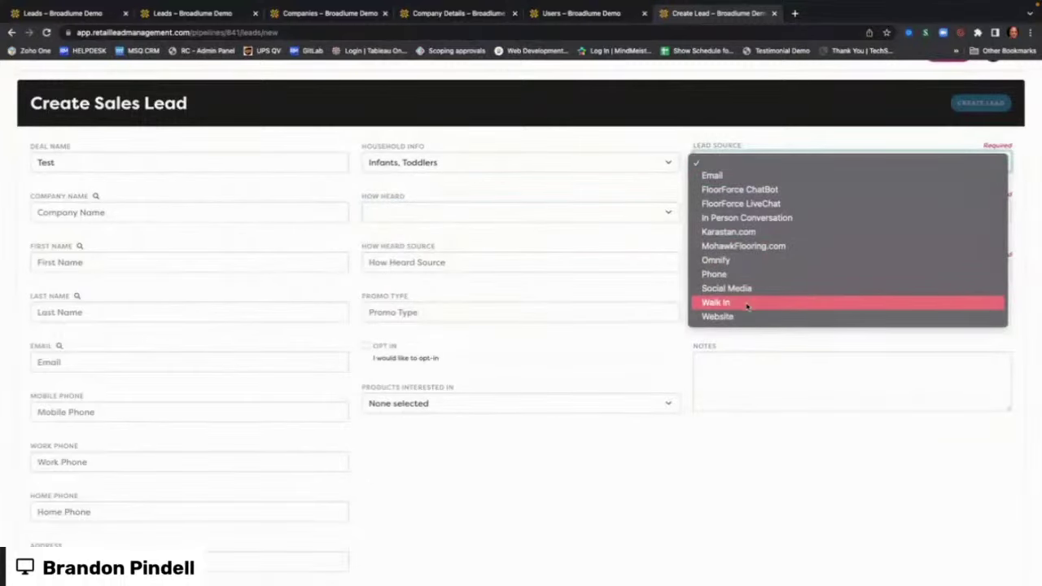
click(749, 302)
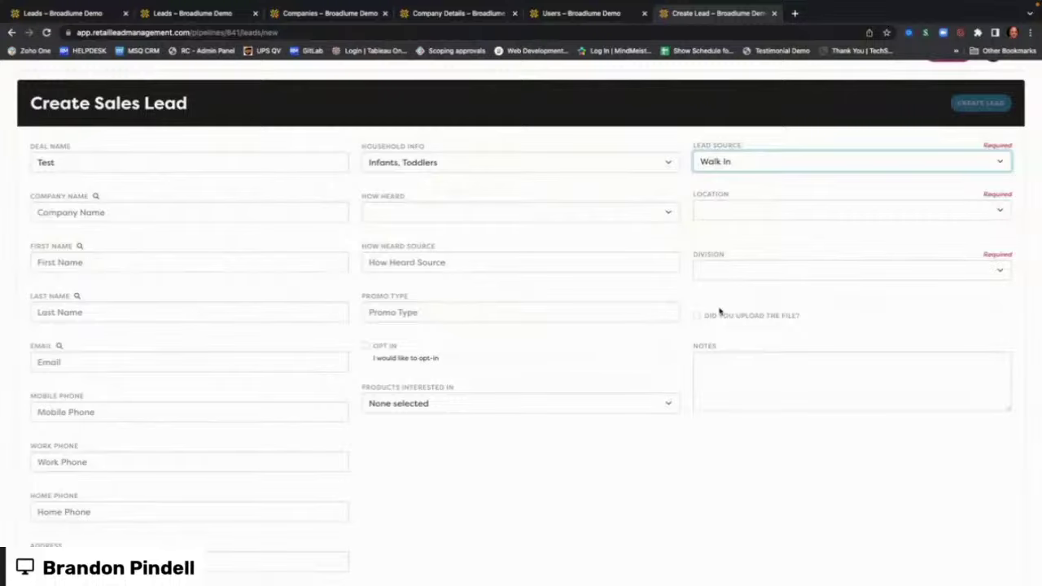
Review the location and division options of the new lead without choosing any.
click(788, 217)
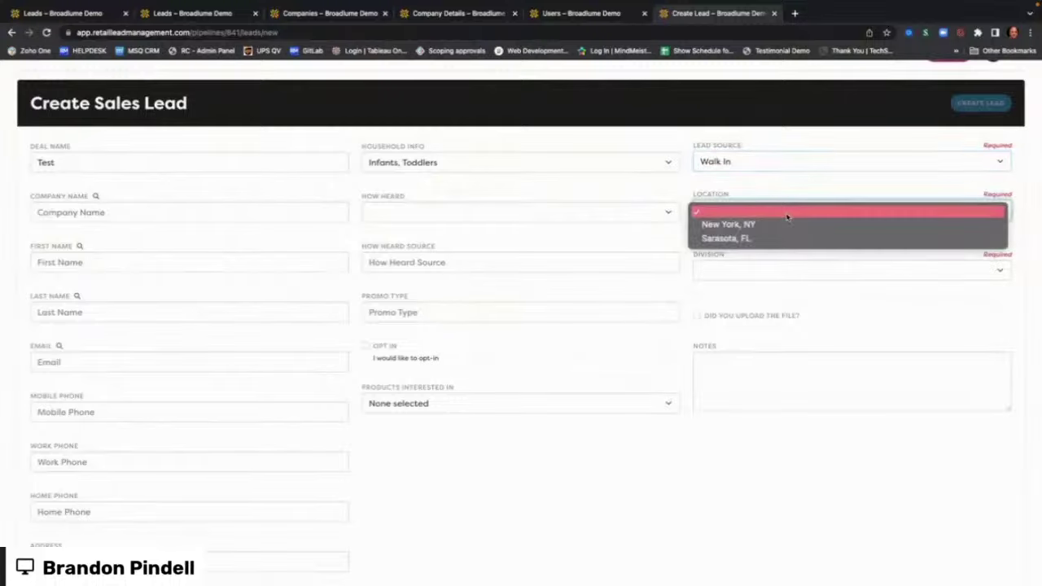
click(738, 270)
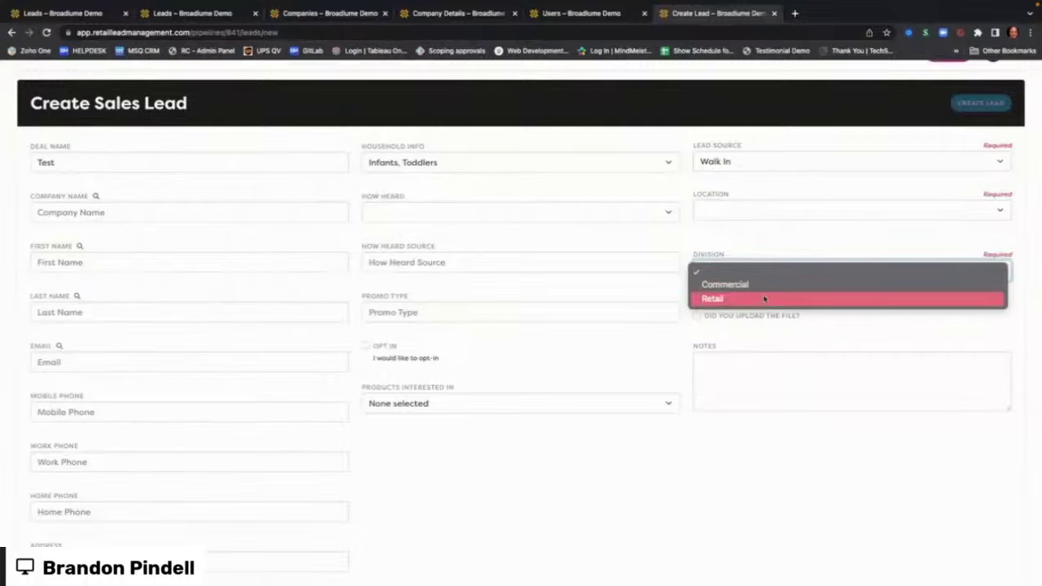
click(742, 258)
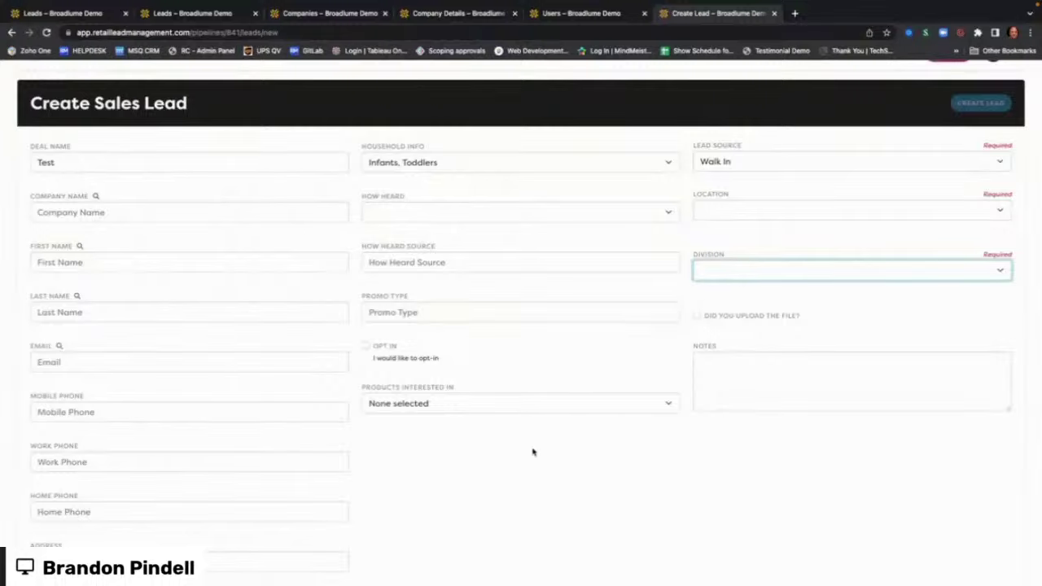
Review the remaining fields of the lead form and leave it unsaved for the open leads list.
scroll(533, 452, down, 2)
scroll(533, 452, down, 5)
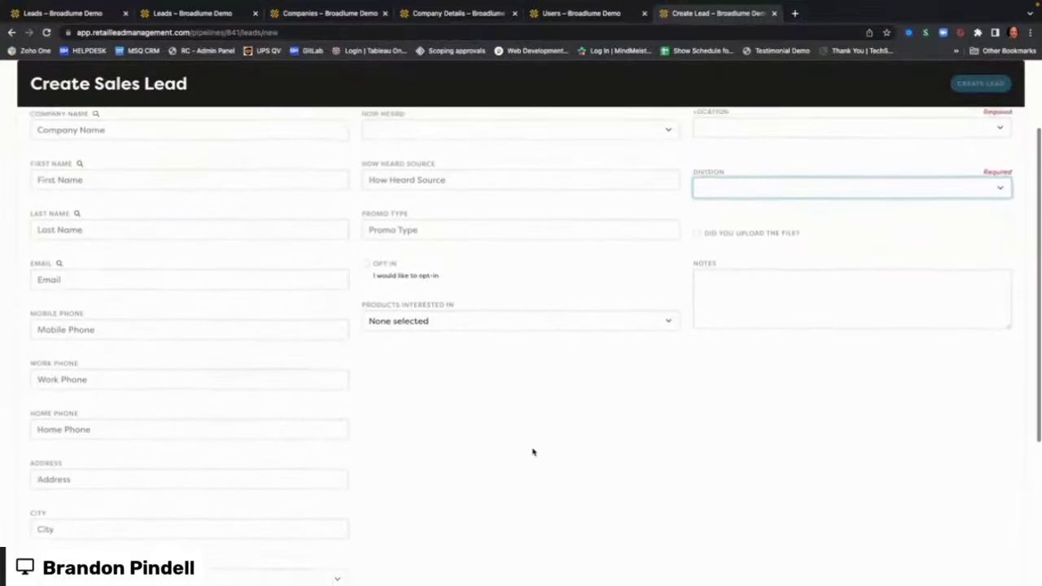
scroll(533, 452, up, 5)
scroll(533, 452, up, 2)
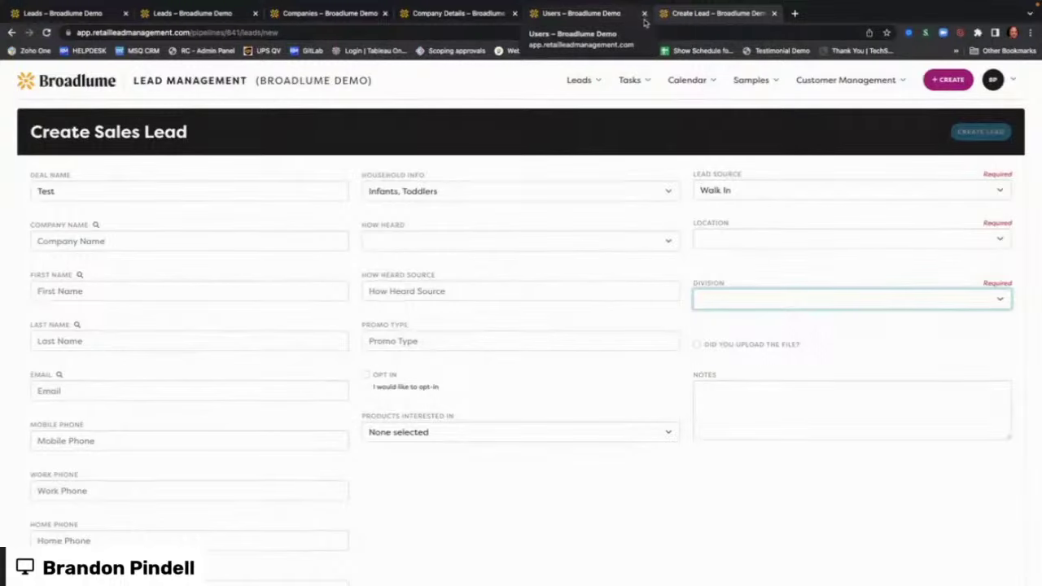
click(589, 81)
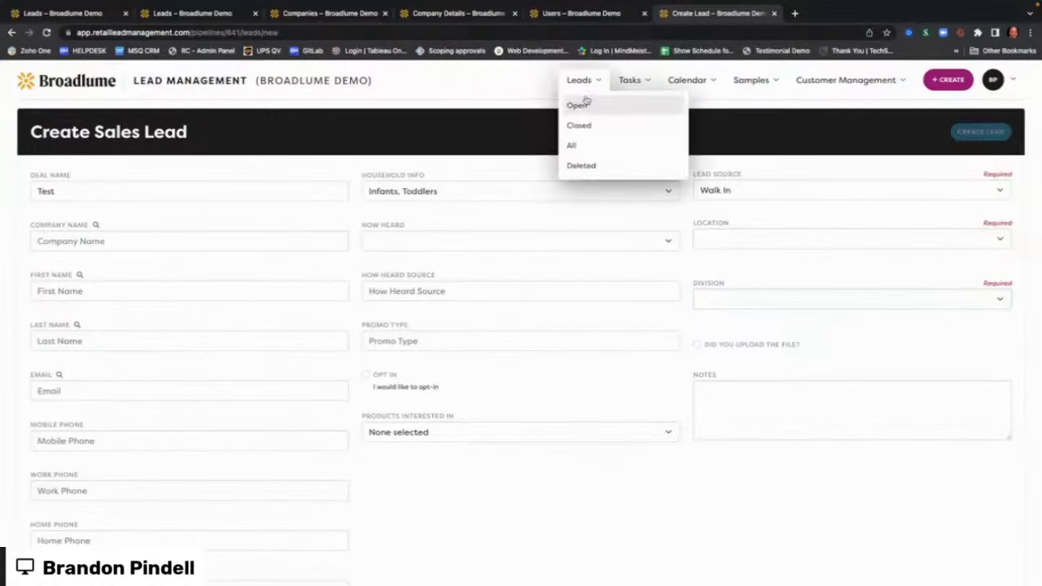
click(577, 105)
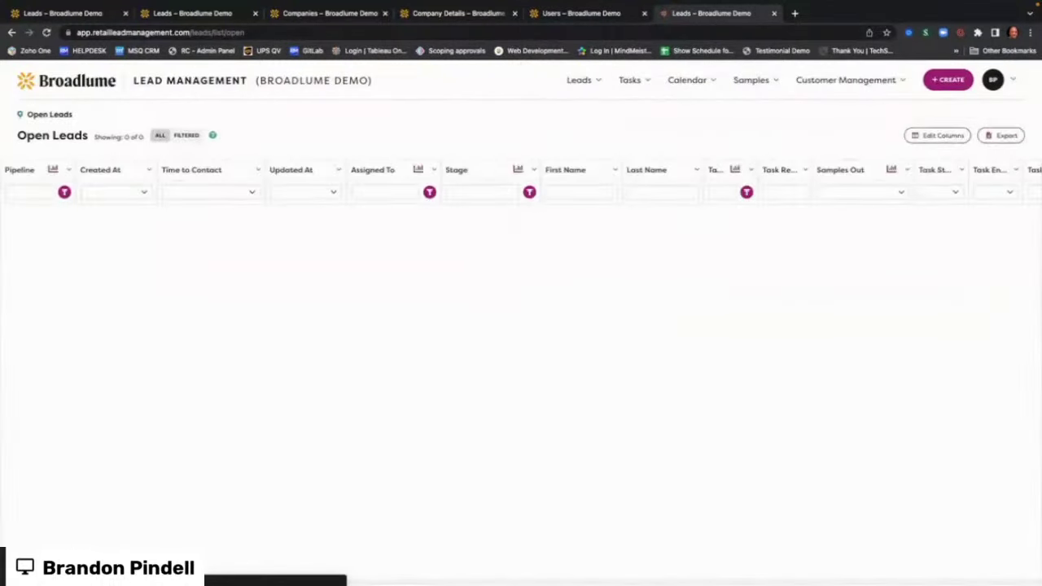